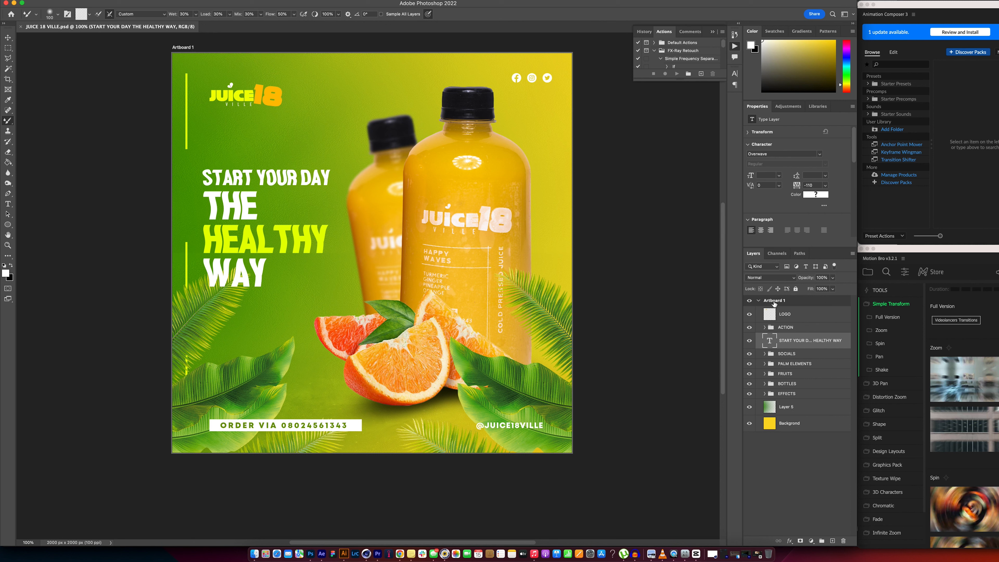
- Try to crop Artboard 1 with the Crop tool
click(774, 302)
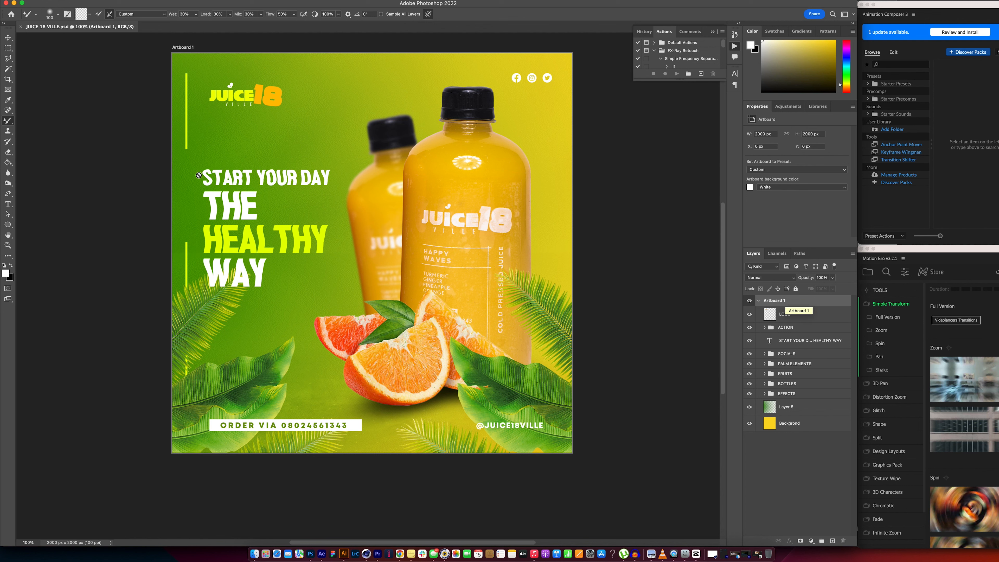
click(8, 79)
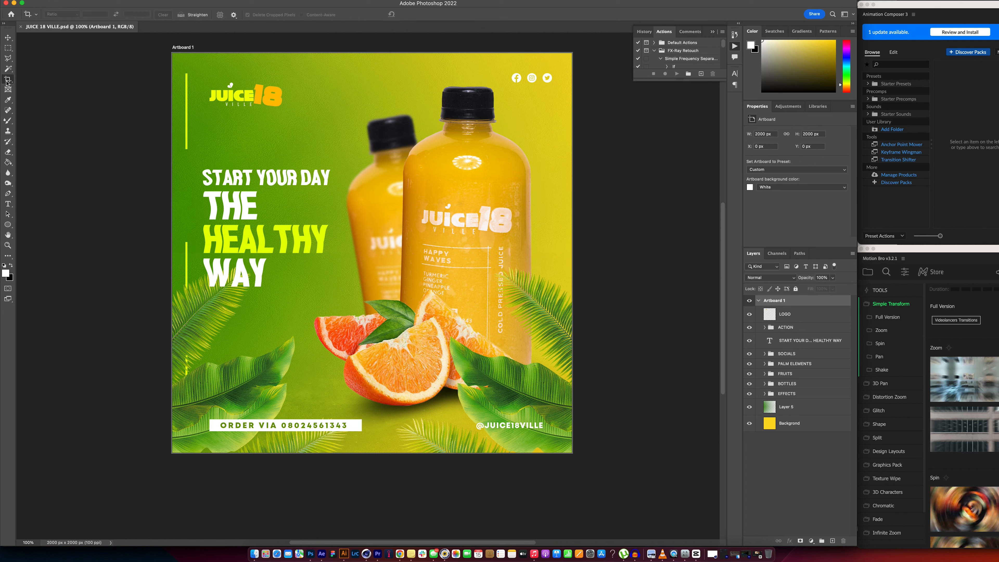
super+click(289, 142)
click(779, 301)
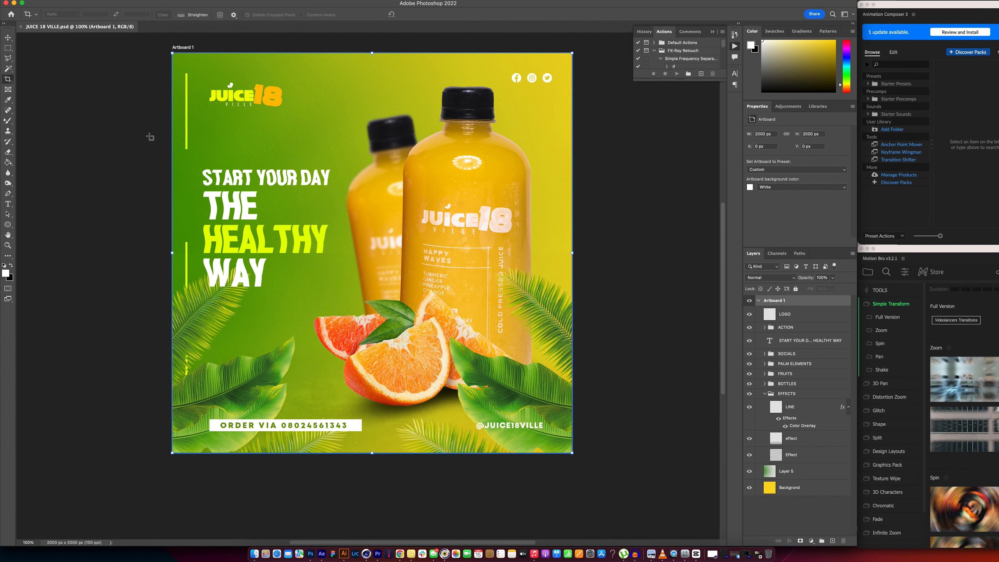
- Make a rectangular selection around the whole artboard area and ungroup Artboard 1
click(8, 48)
drag(172, 53, 663, 551)
scroll(421, 283, up, 10)
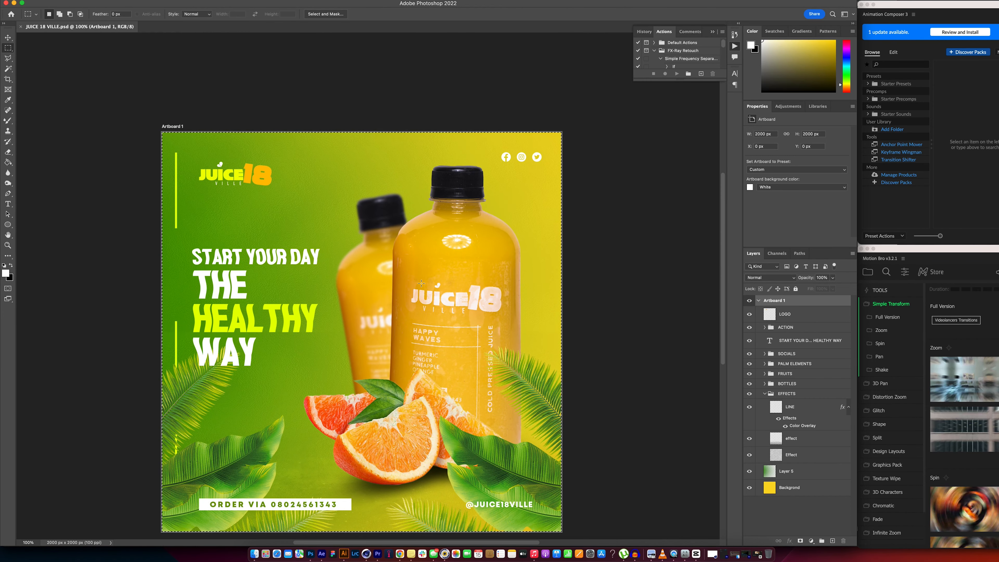
scroll(421, 283, down, 1)
right_click(775, 301)
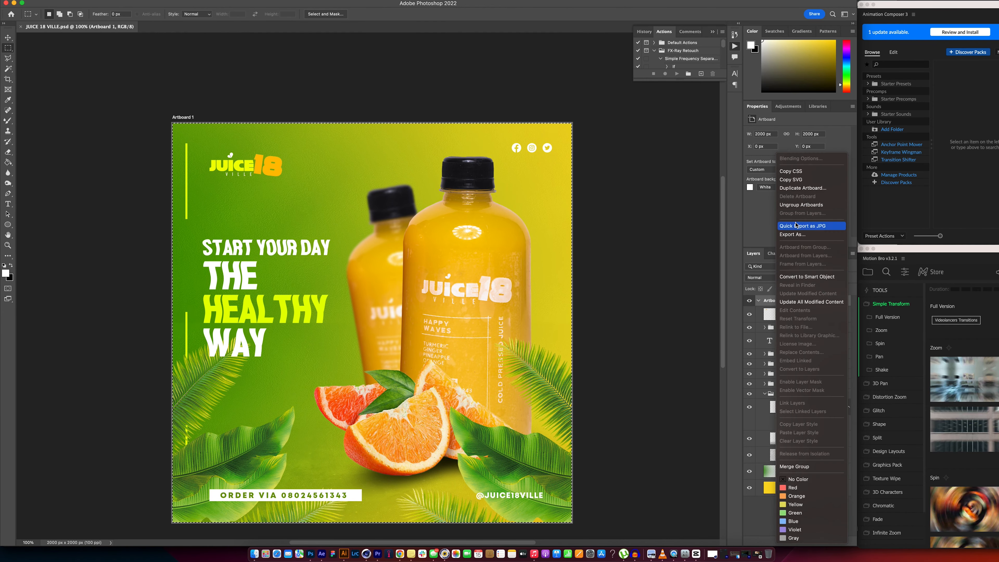
click(797, 205)
- Crop the document to the selected area with the Crop tool, deleting the image pixels outside the canvas
click(7, 80)
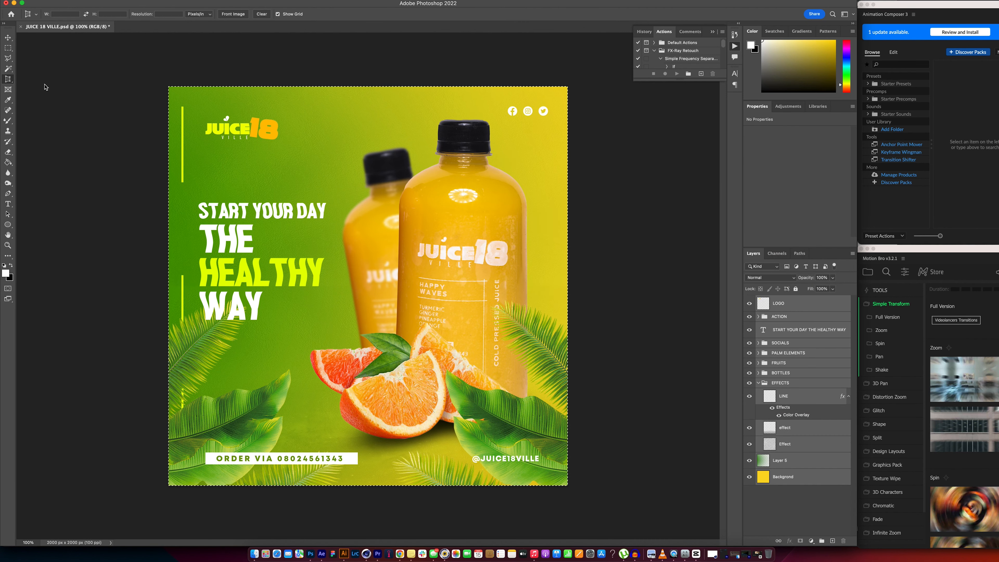
right_click(7, 80)
click(43, 80)
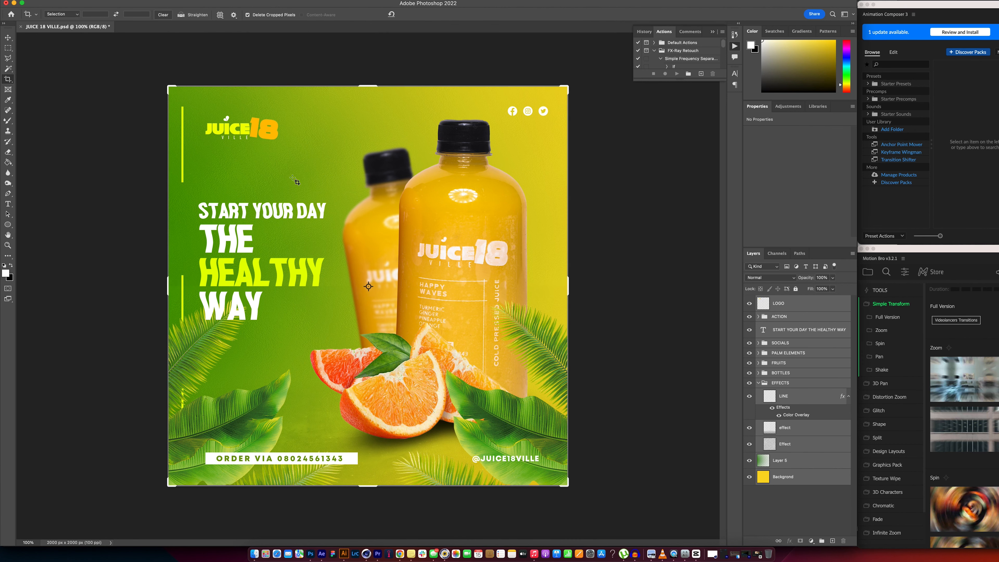
click(342, 200)
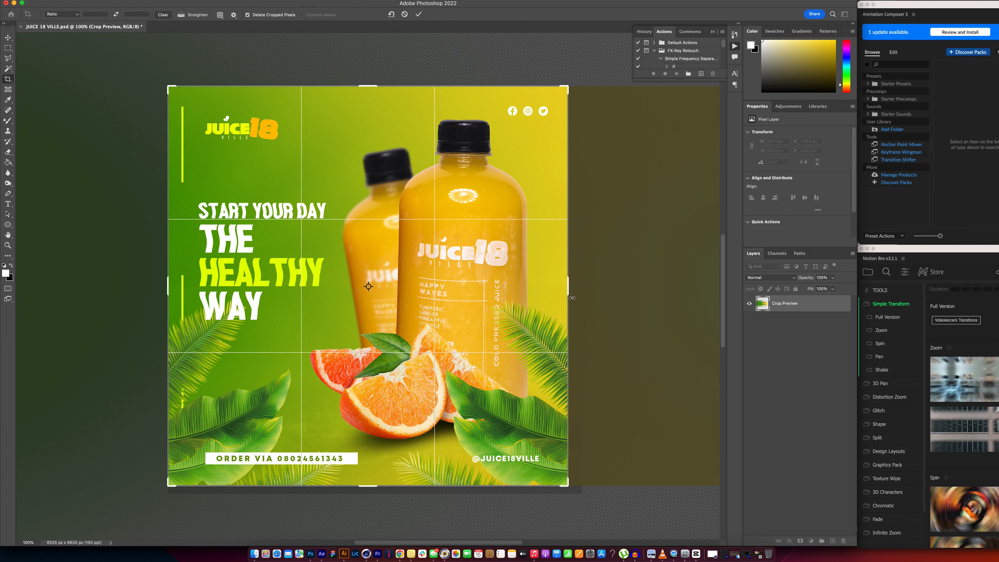
click(418, 15)
click(303, 176)
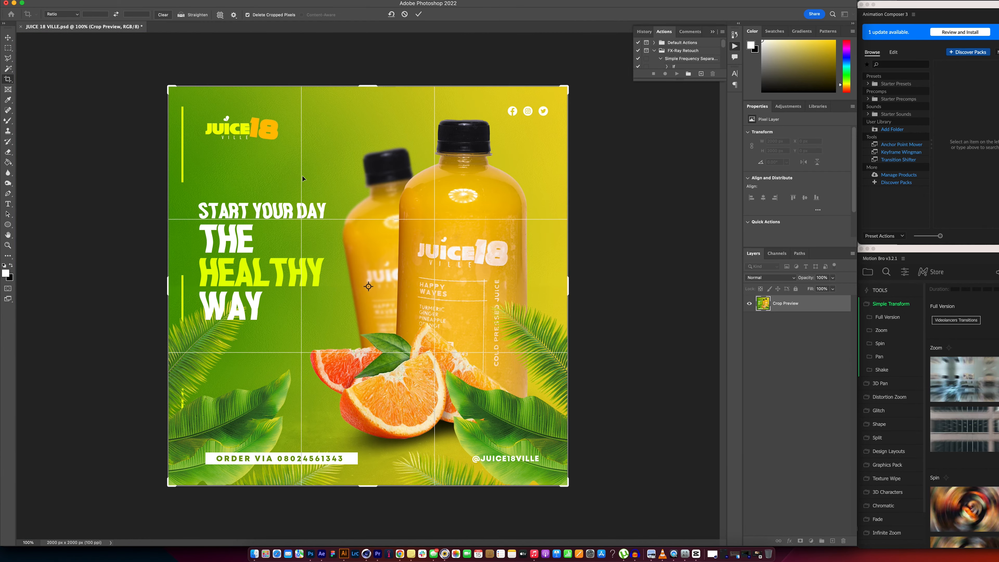
click(419, 14)
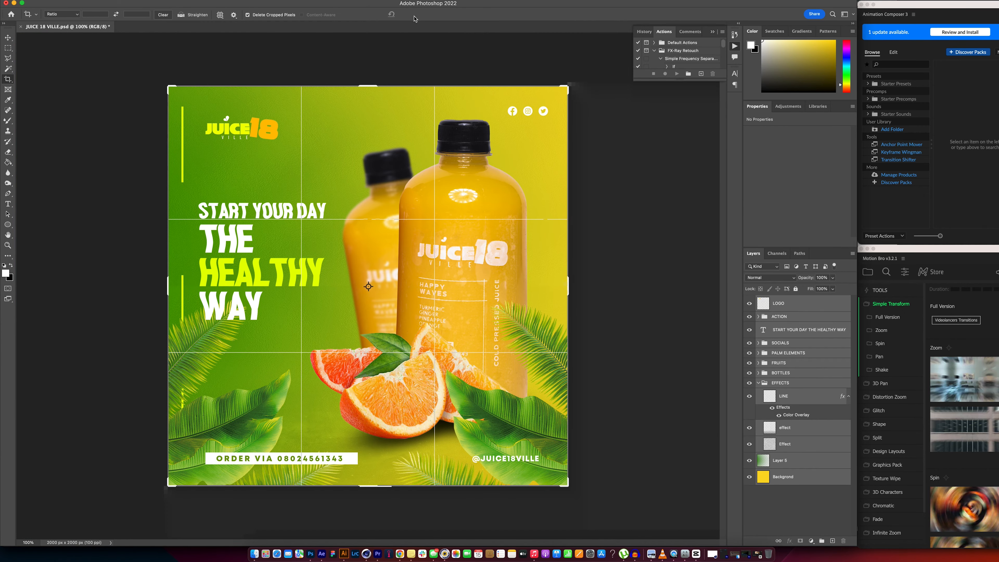
click(352, 153)
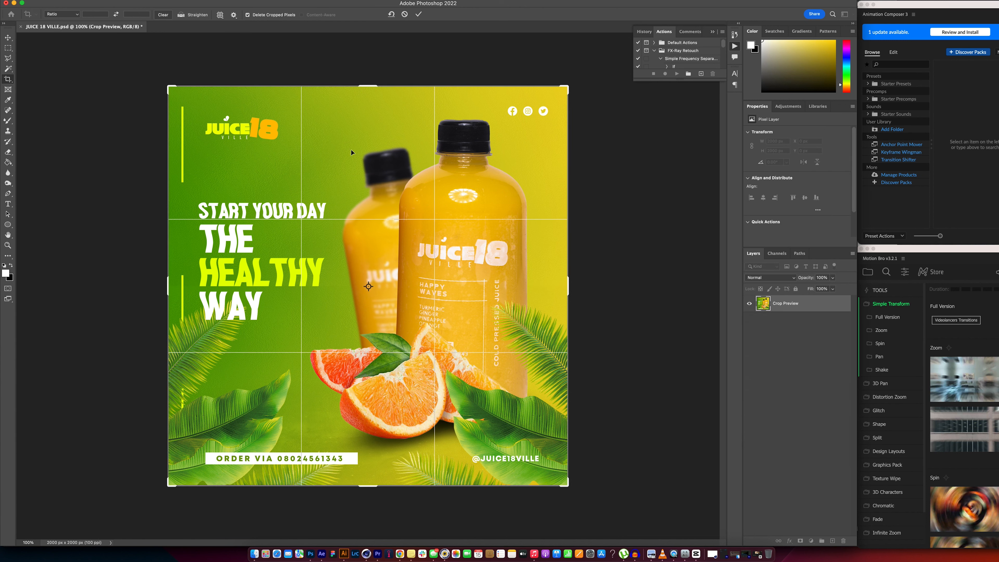
click(418, 14)
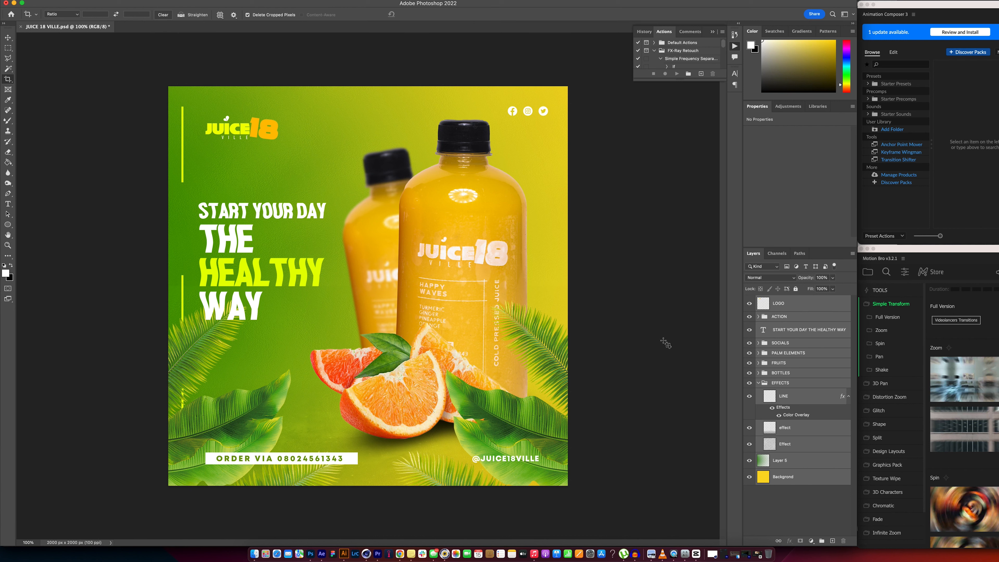
- Collapse the EFFECTS group and save the cropped JUICE 18 VILLE.psd
click(758, 383)
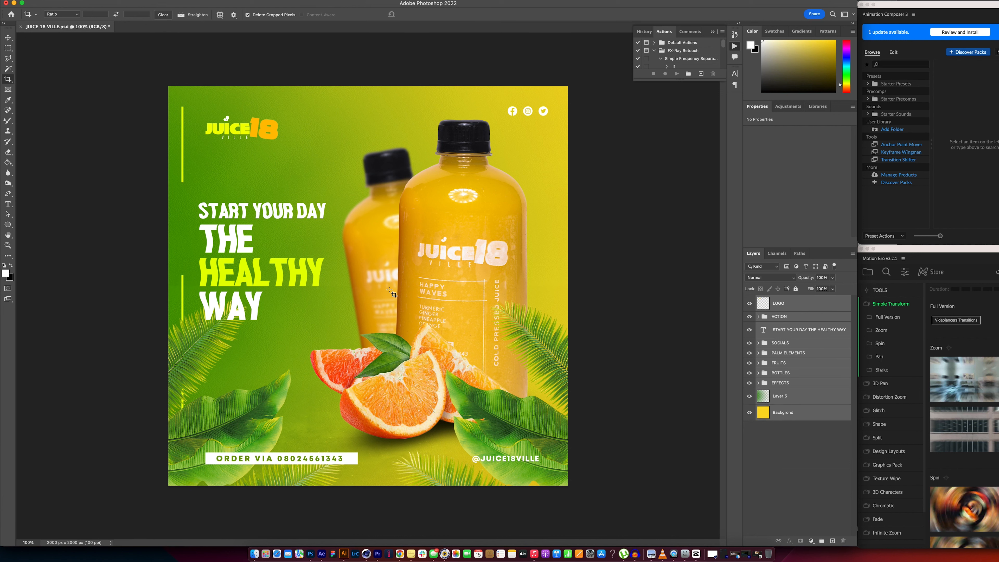
click(323, 553)
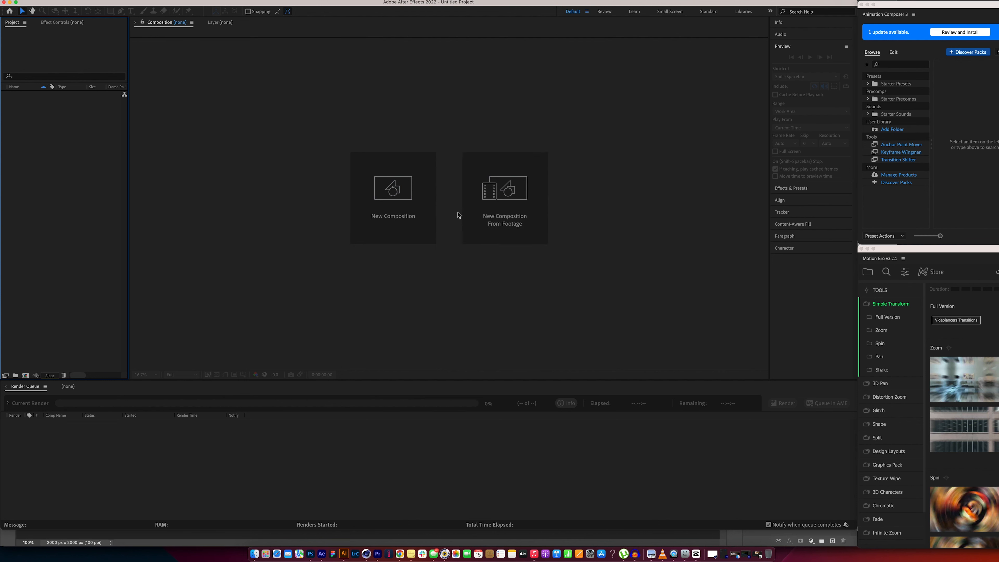
click(311, 553)
key(super)
key(super+s)
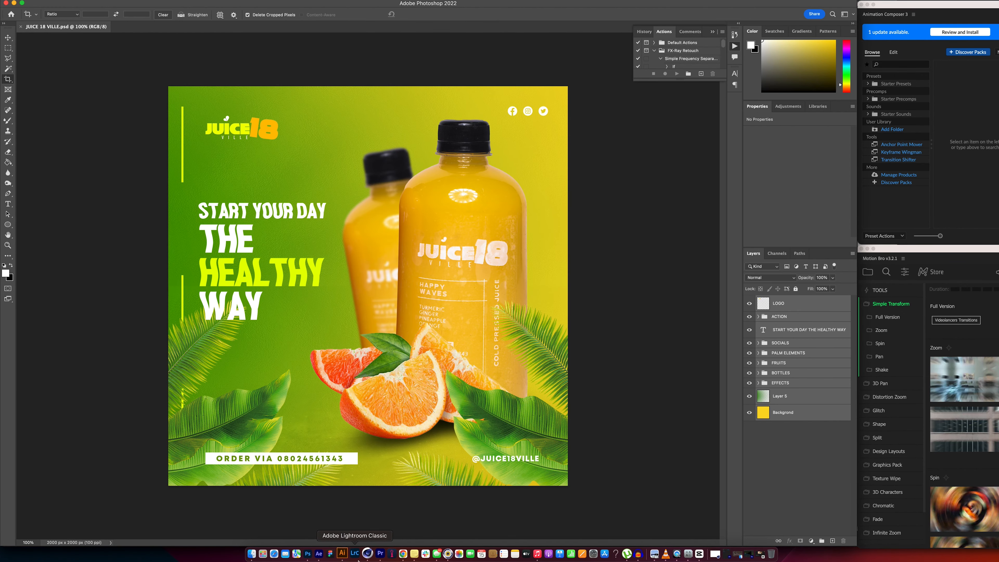
- Switch to After Effects, start a new composition from footage and browse the PSD folder for the source file
click(321, 555)
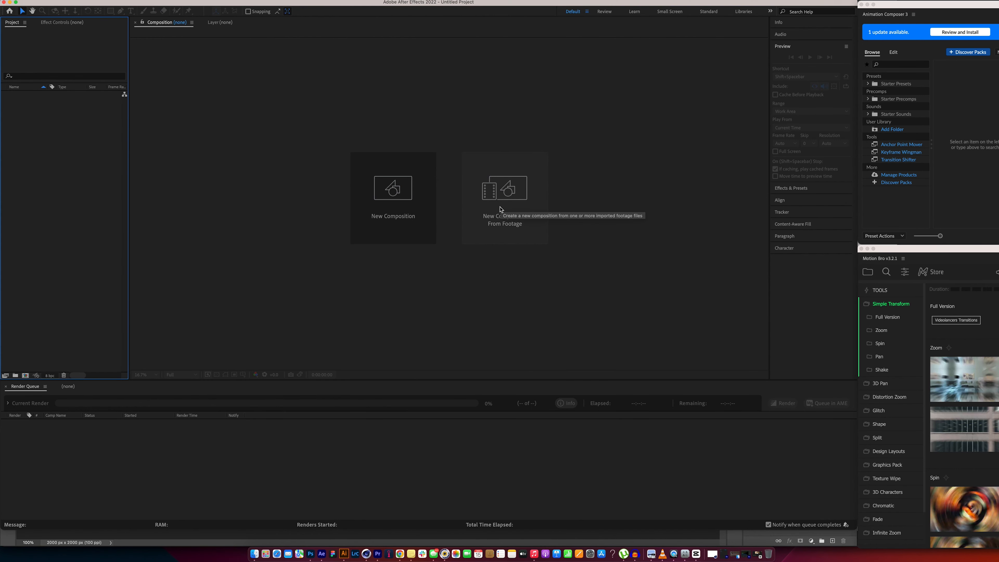
click(522, 172)
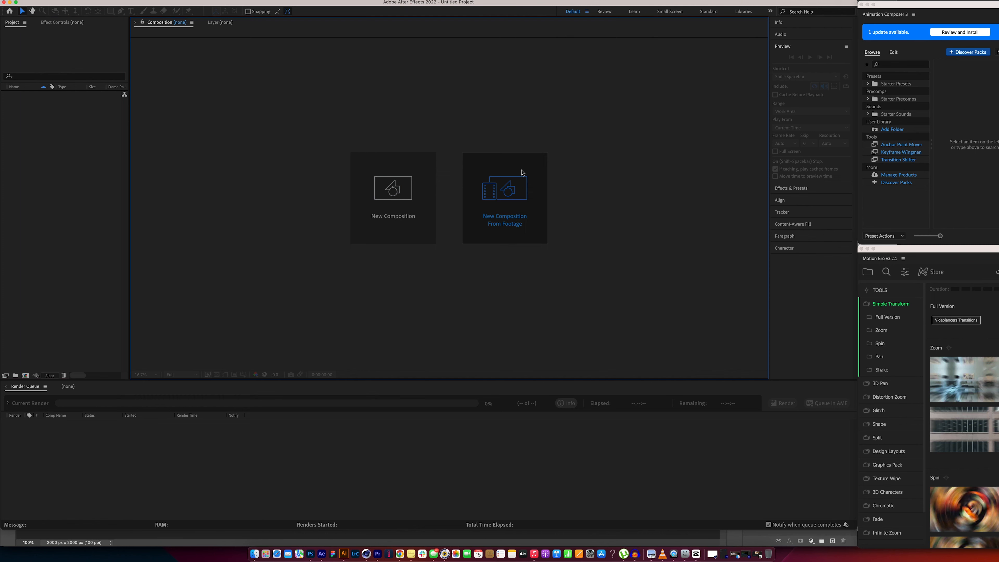
click(523, 81)
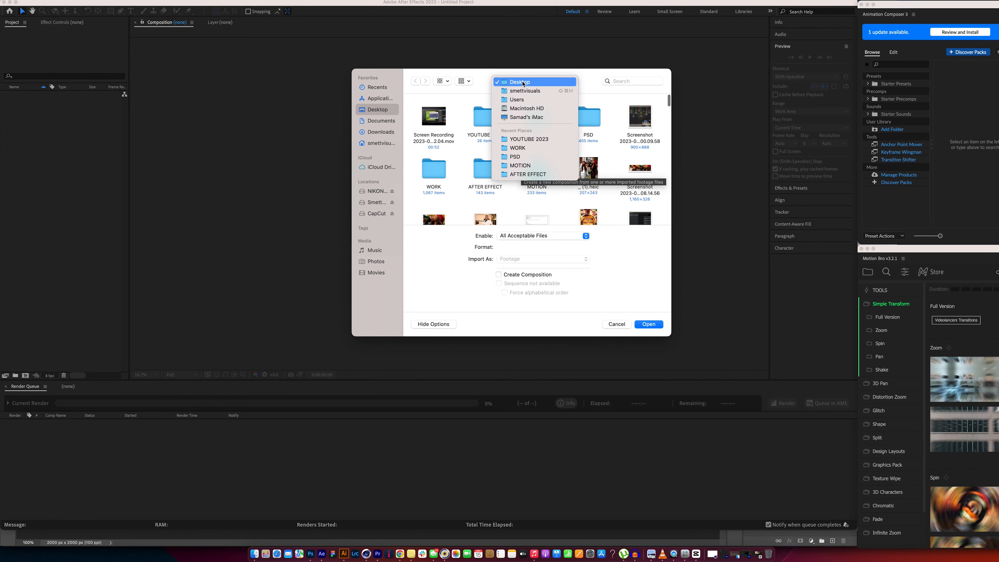
click(515, 157)
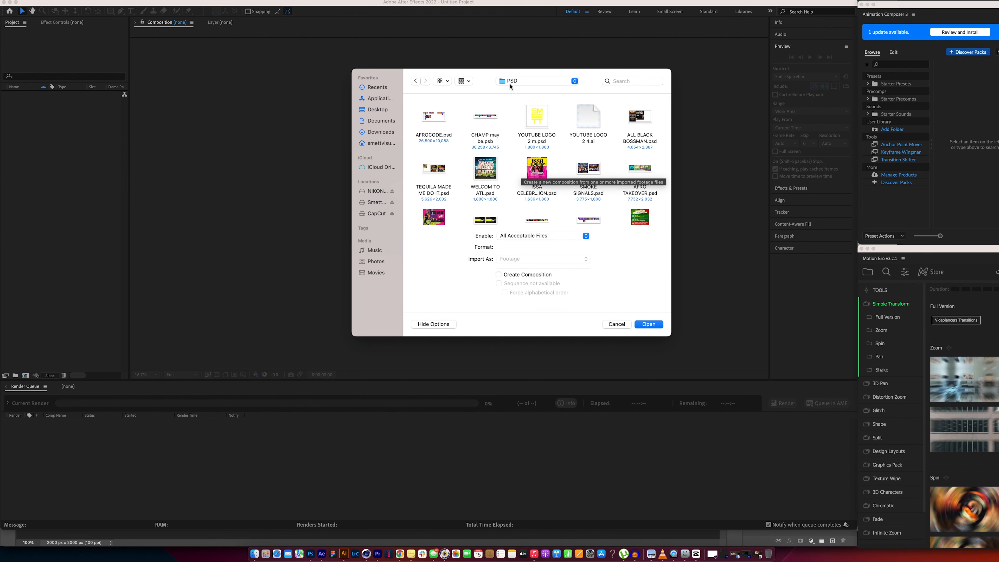
scroll(513, 119, down, 5)
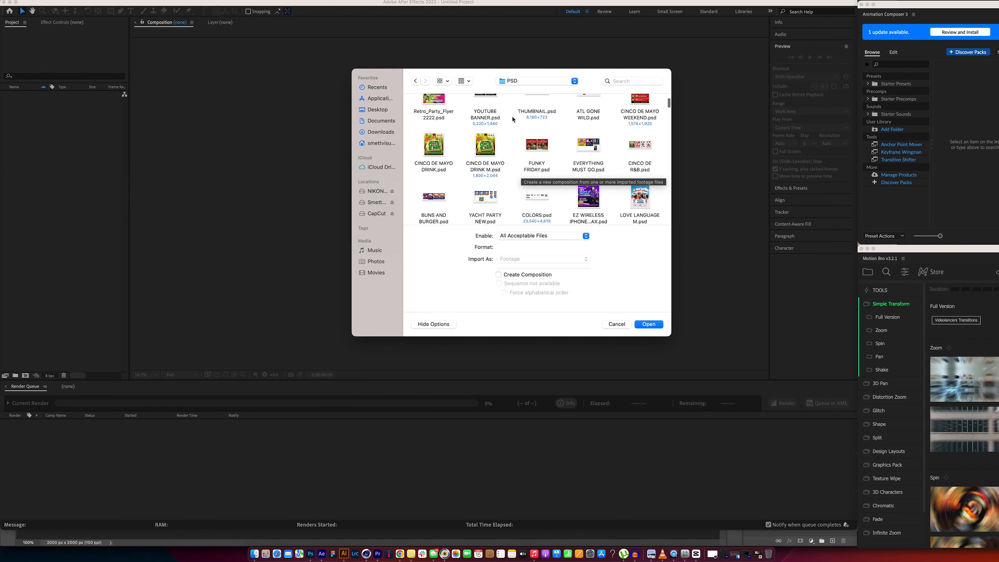
- Search the files for "the health" and open JUICE 18 VILLE.psd for import
click(623, 81)
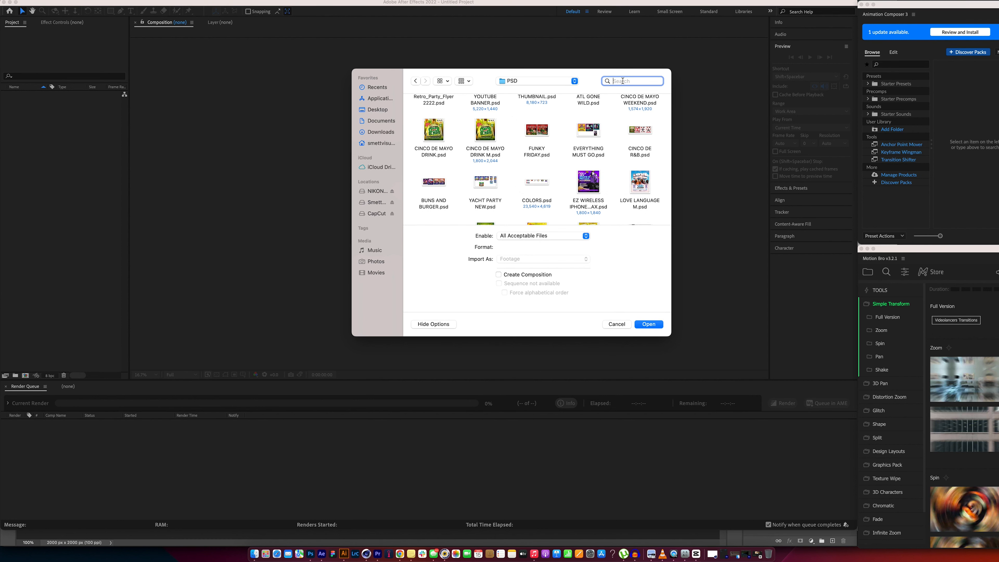
text(the healthey)
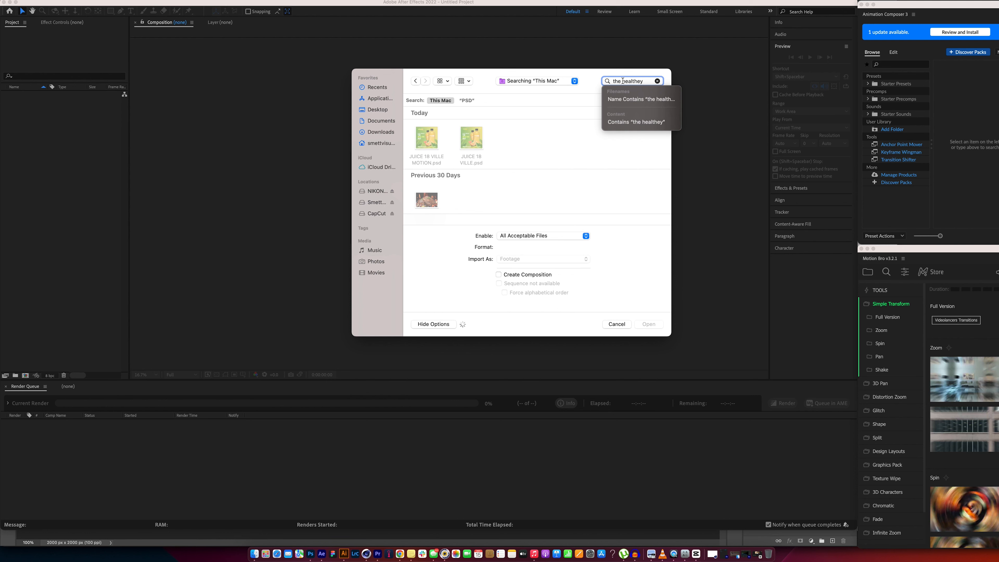
key(Down)
key(BackSpace)
key(BackSpace)
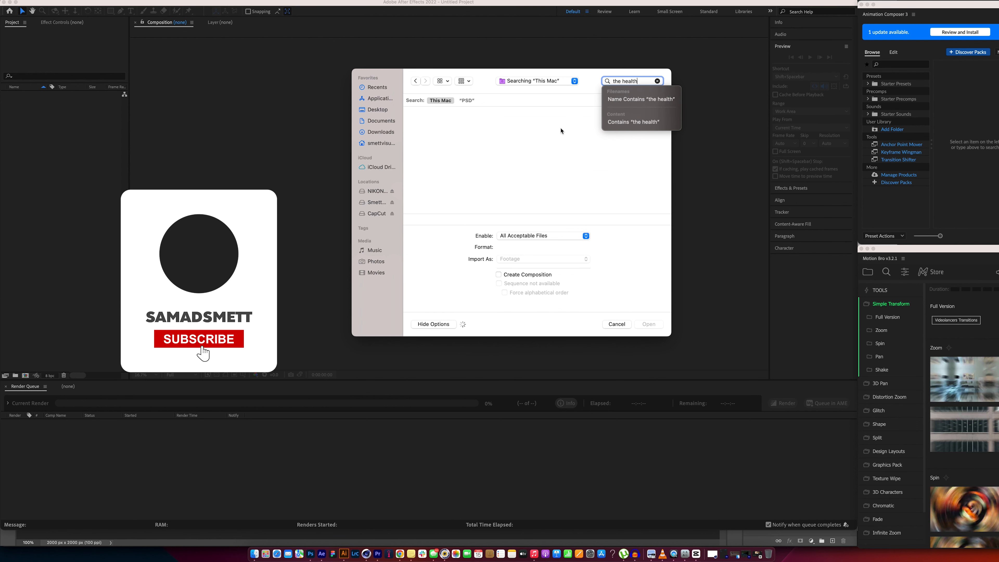
click(472, 140)
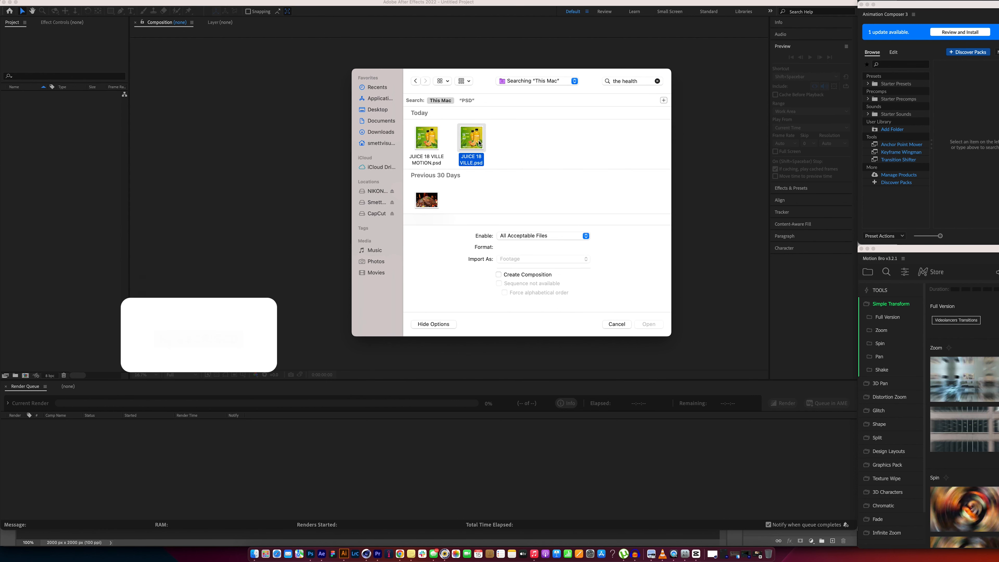
click(655, 327)
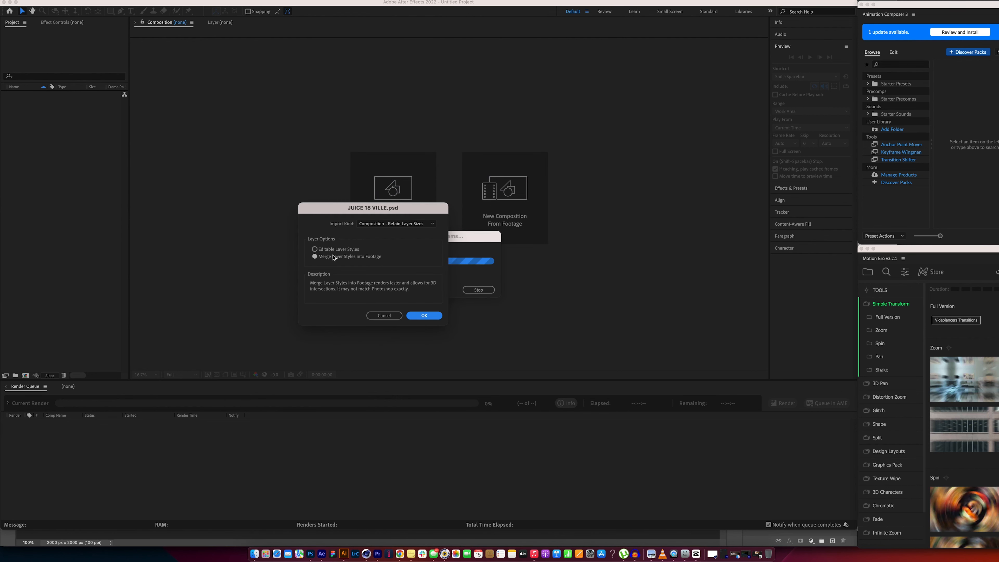
- Import the PSD as Composition - Retain Layer Sizes with layer styles merged into footage
click(315, 256)
click(419, 225)
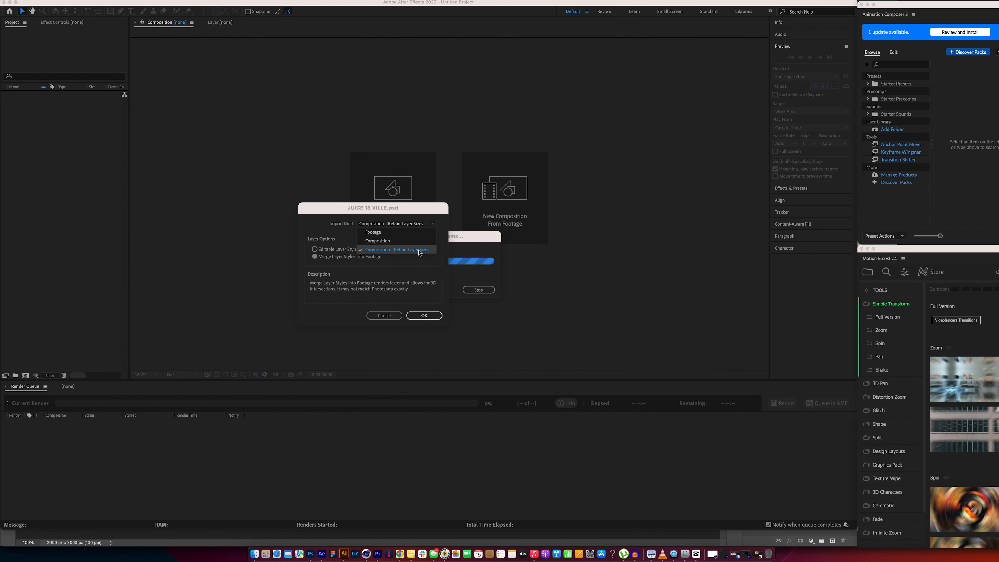
click(420, 253)
click(433, 316)
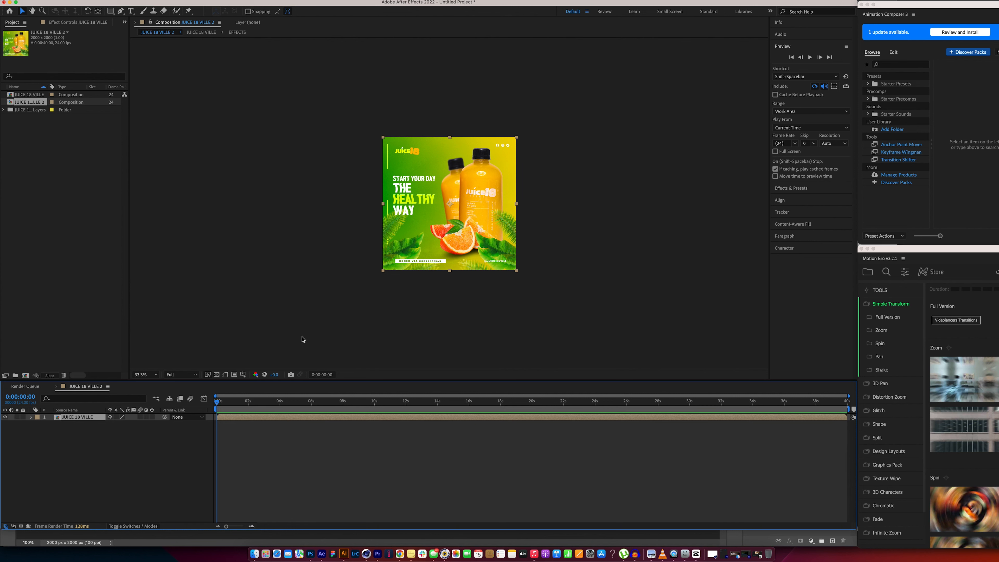
- Open the nested JUICE 18 VILLE composition from the JUICE 18 VILLE 2 timeline to reach its individual layers
click(146, 375)
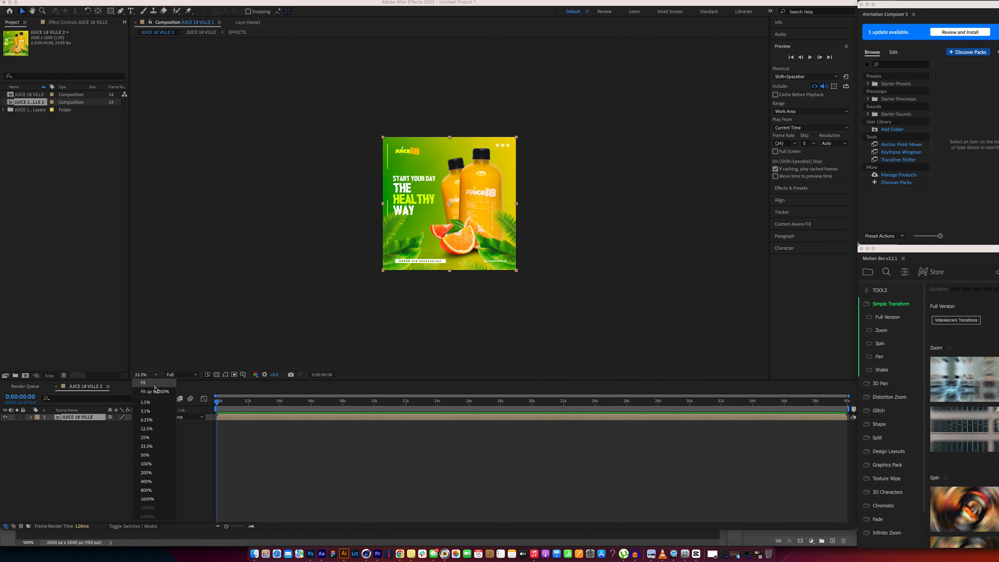
click(157, 391)
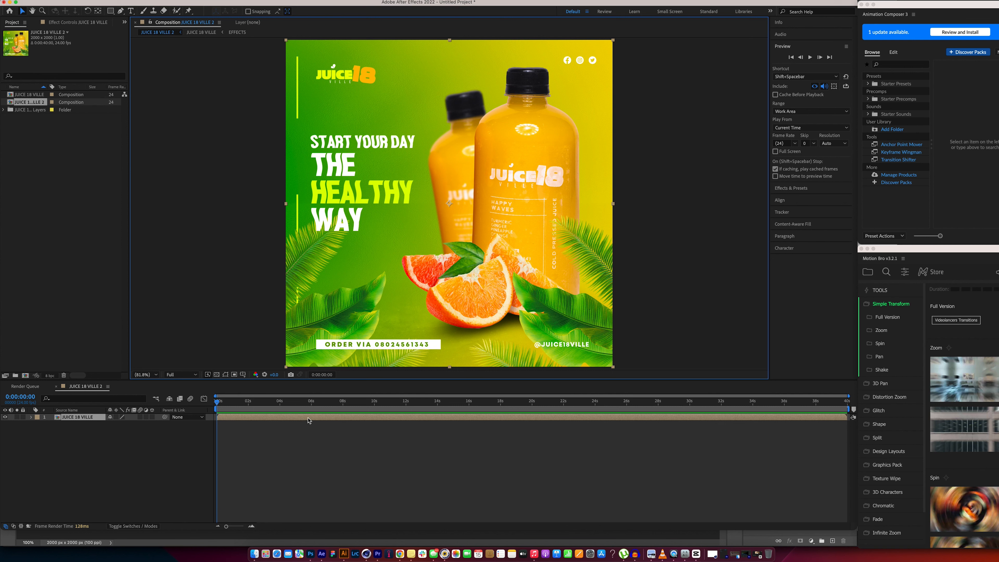
click(309, 420)
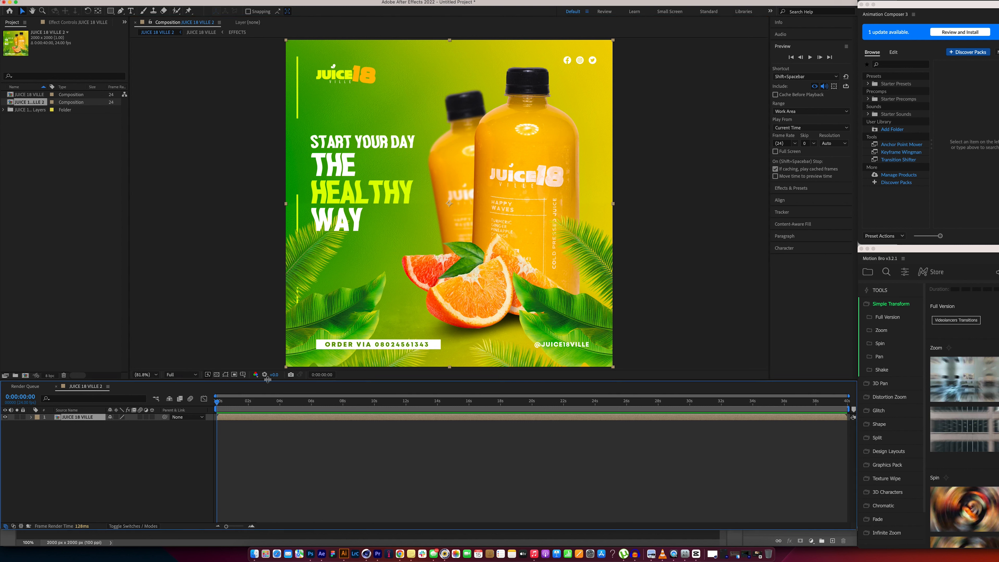
click(288, 402)
double_click(322, 420)
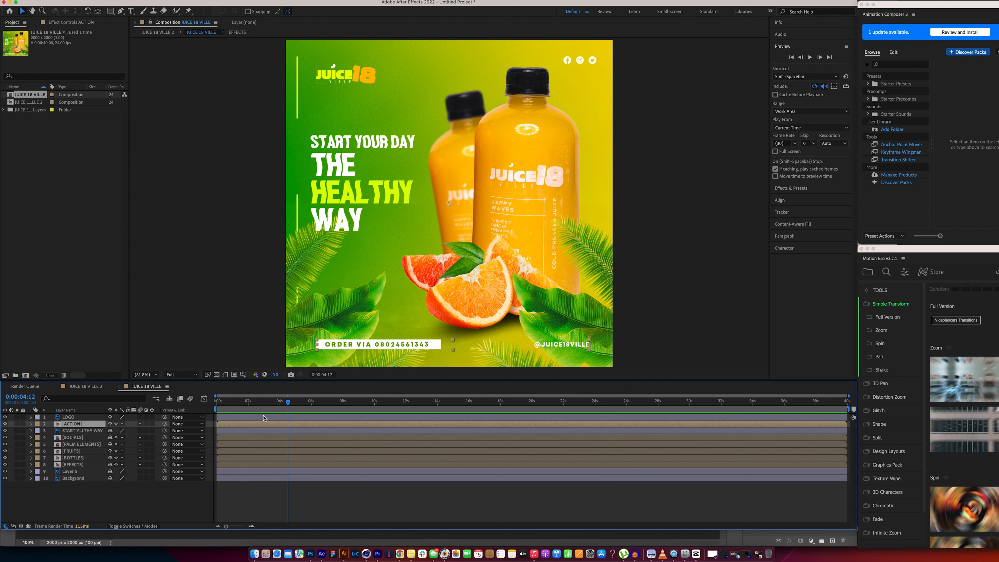
- Return the playhead to 0:00:00:00, look through the lower layers and open the EFFECTS composition
drag(288, 402, 187, 406)
click(77, 488)
click(75, 478)
click(76, 472)
click(76, 466)
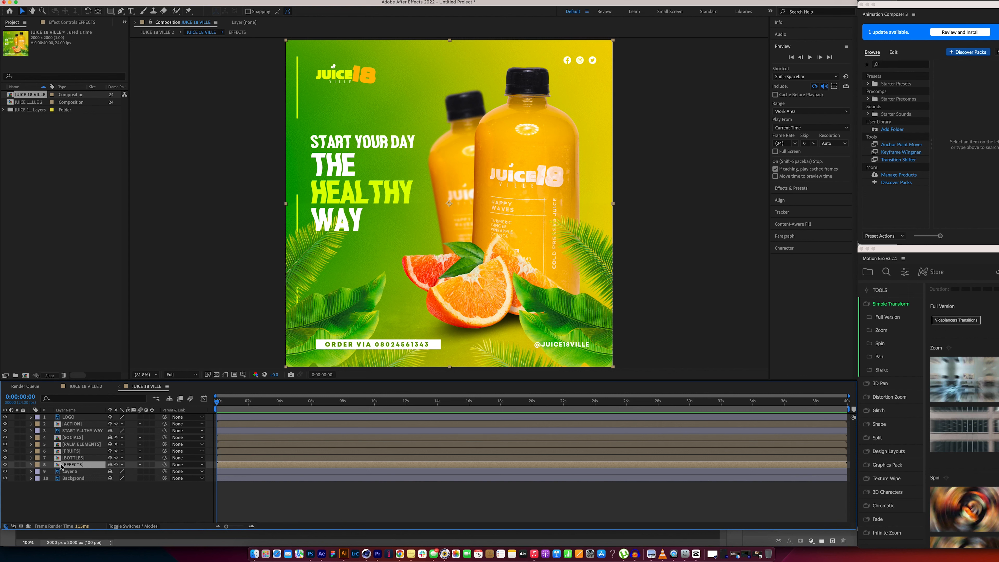
click(72, 459)
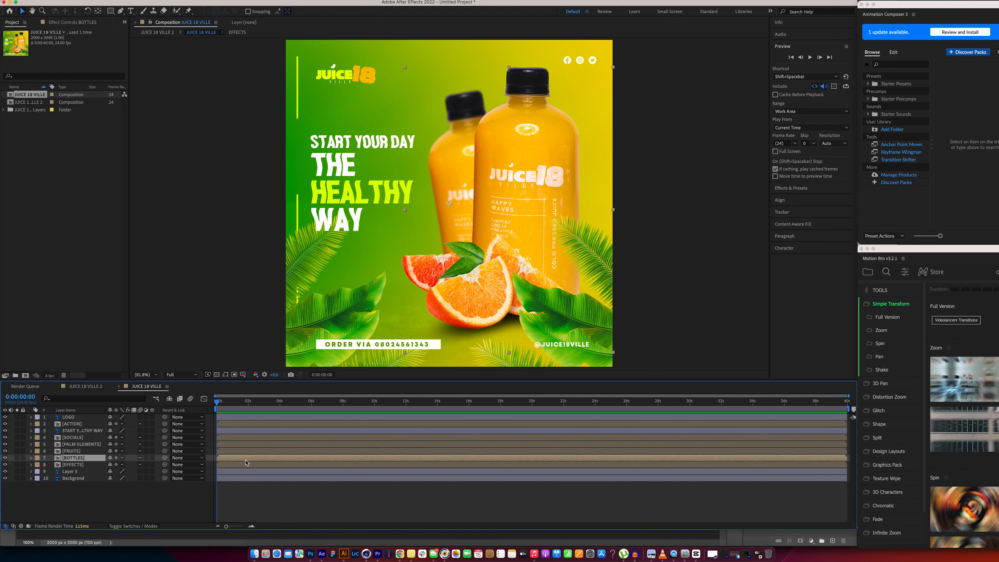
click(63, 465)
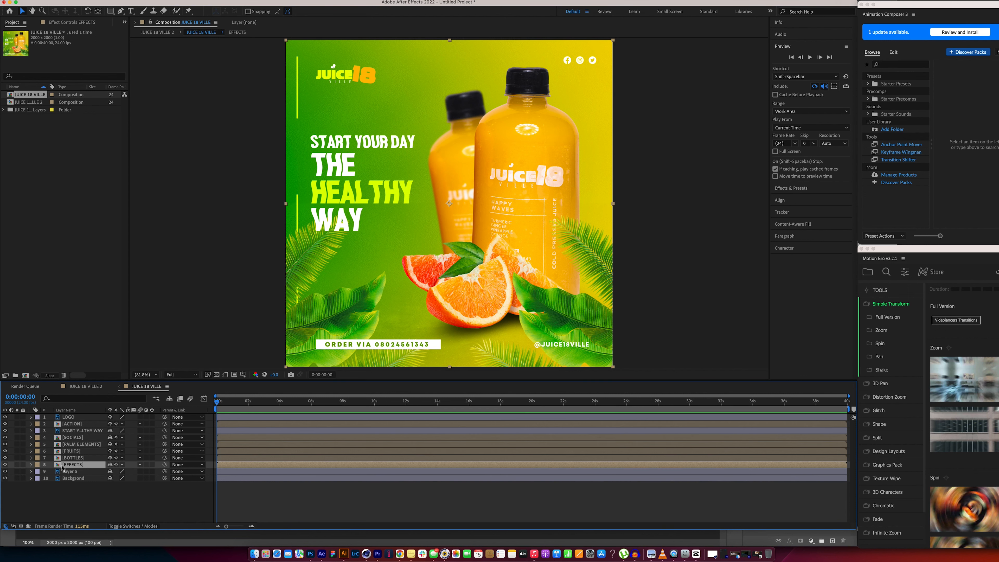
double_click(81, 465)
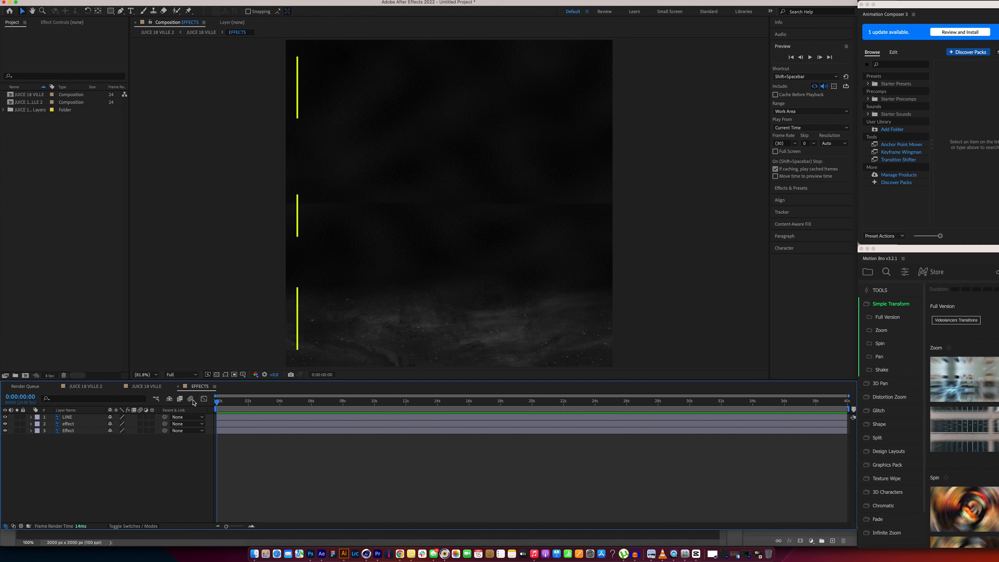
- Return to the JUICE 18 VILLE composition and examine the Background layer and the layer directly above it by toggling their visibility
click(179, 386)
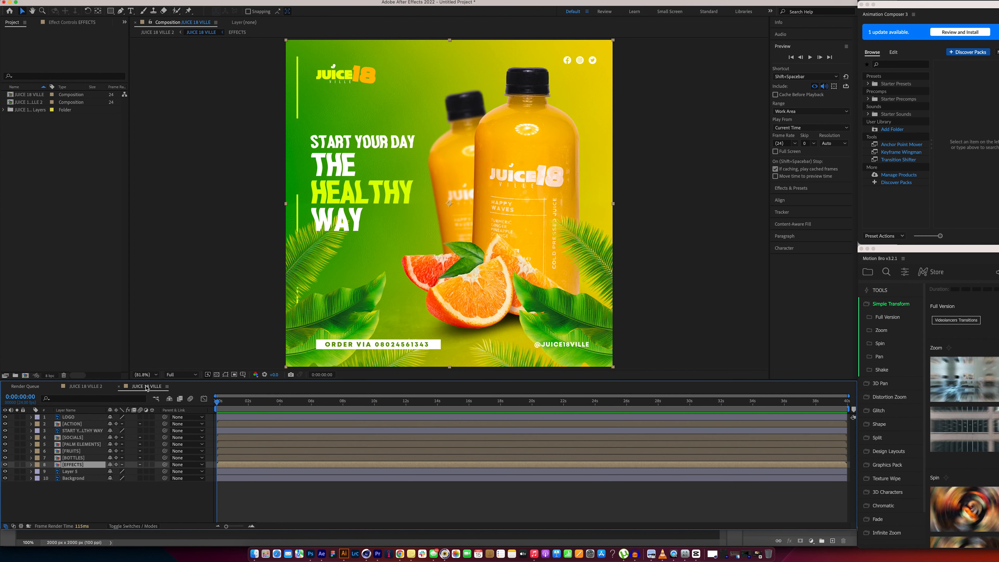
click(79, 472)
click(78, 478)
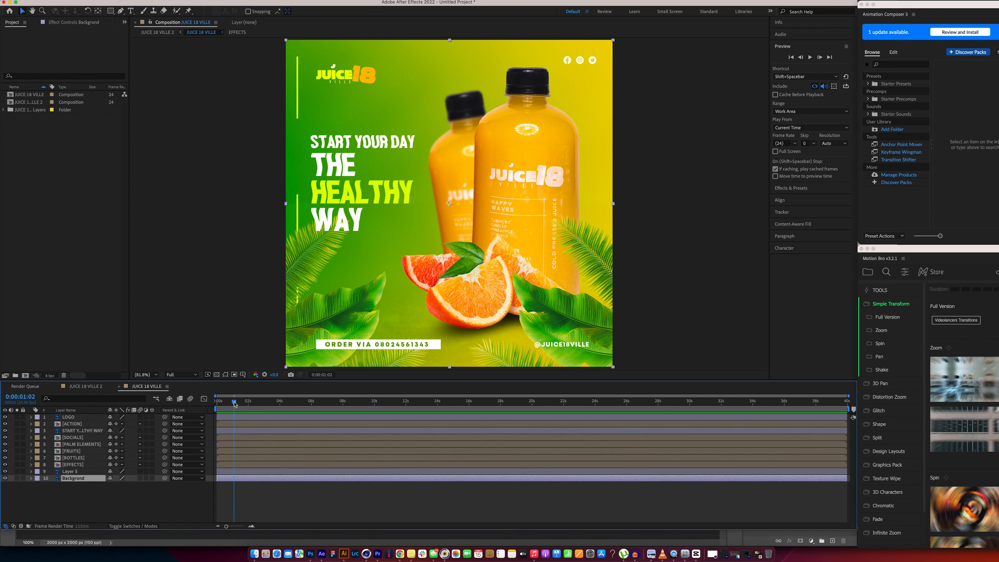
click(31, 478)
click(31, 480)
drag(217, 401, 178, 399)
click(73, 472)
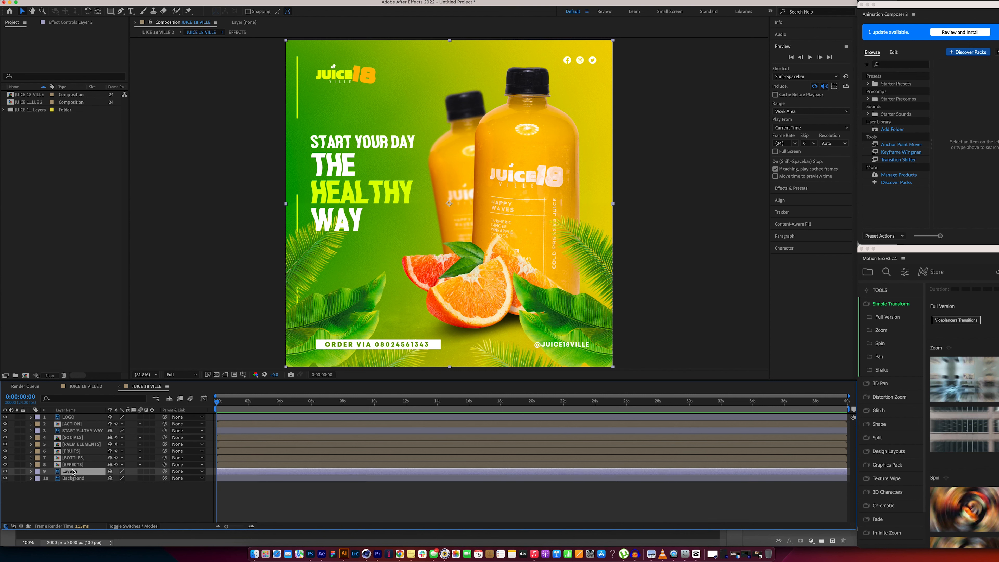
click(5, 471)
click(4, 471)
click(4, 479)
click(5, 478)
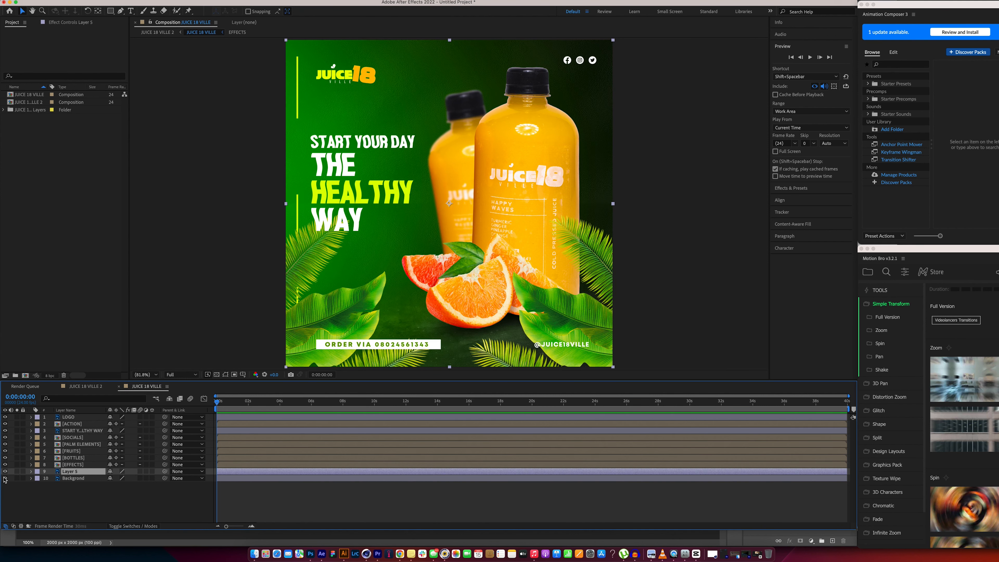
- Check what the BOTTLES layer contributes by hiding and showing it, and open its nested composition
click(59, 465)
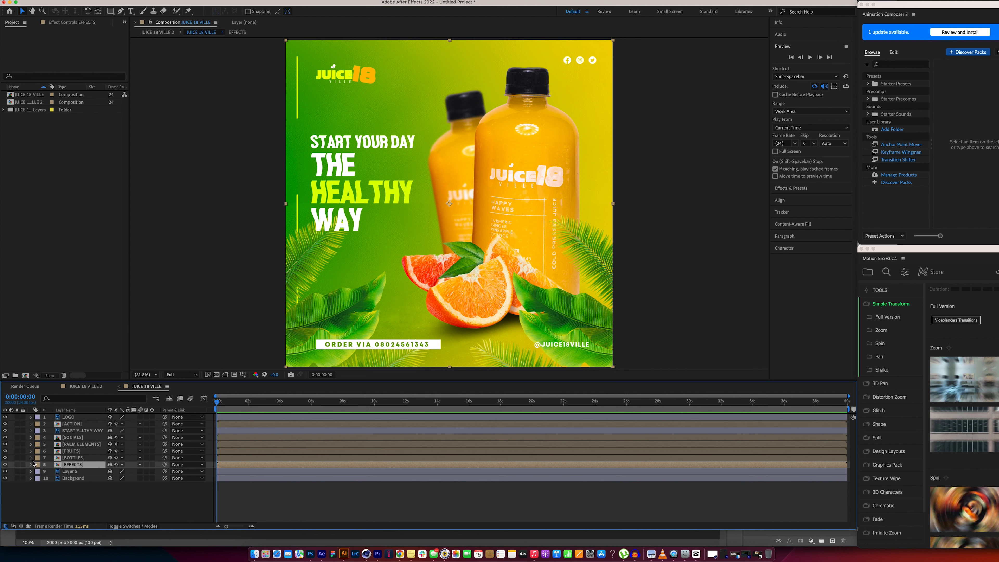
click(15, 458)
click(5, 458)
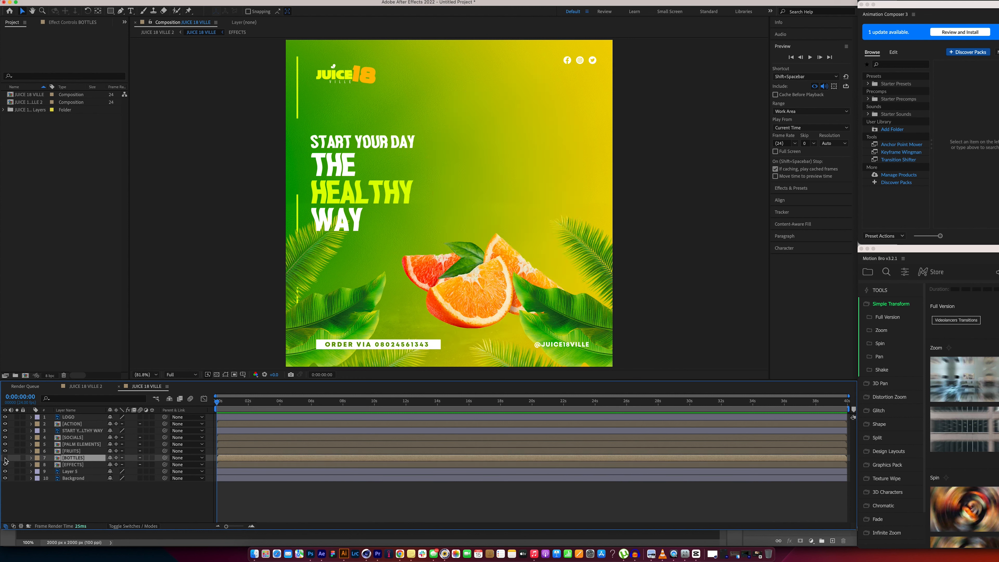
click(5, 458)
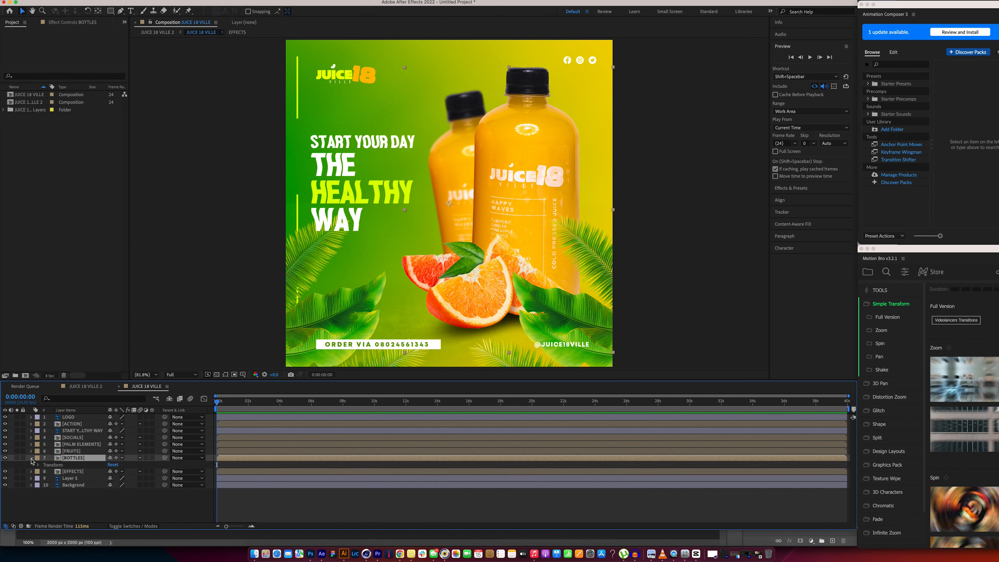
double_click(98, 459)
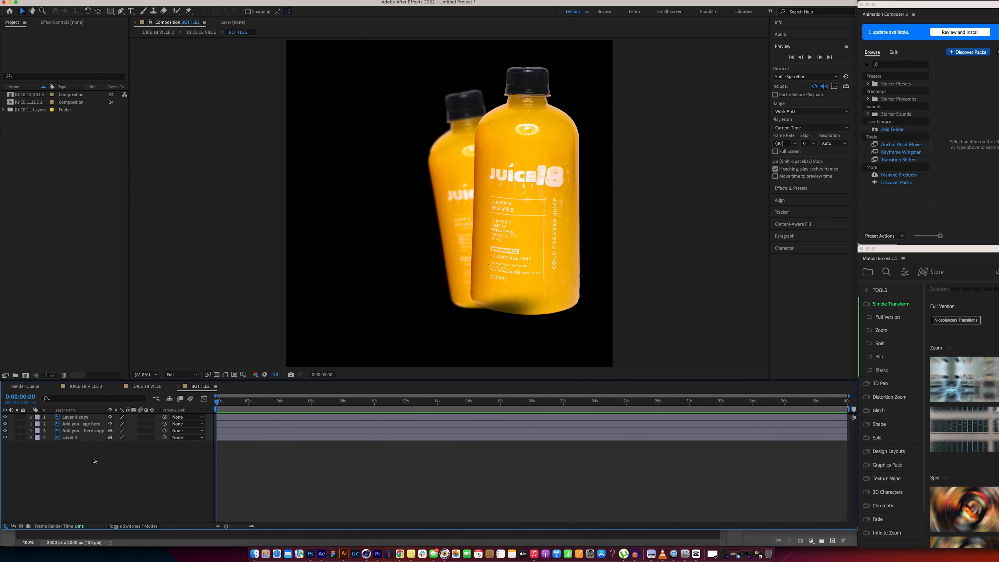
- Toggle the visibility of Layer 4, the back bottle layer and Layer 4 copy to examine each one's content
click(77, 438)
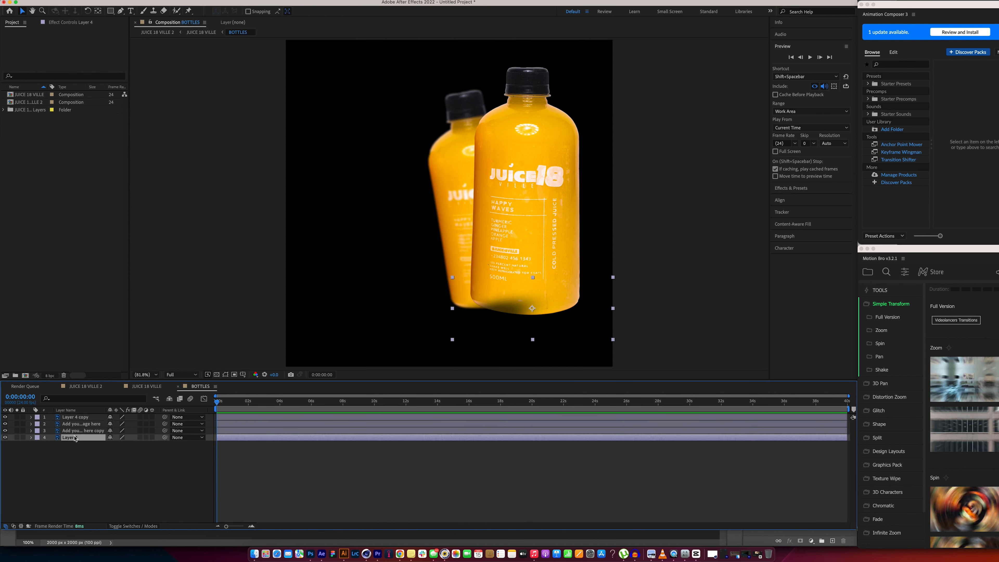
click(4, 438)
click(4, 437)
click(6, 431)
click(5, 430)
click(5, 417)
click(5, 417)
click(77, 418)
click(6, 417)
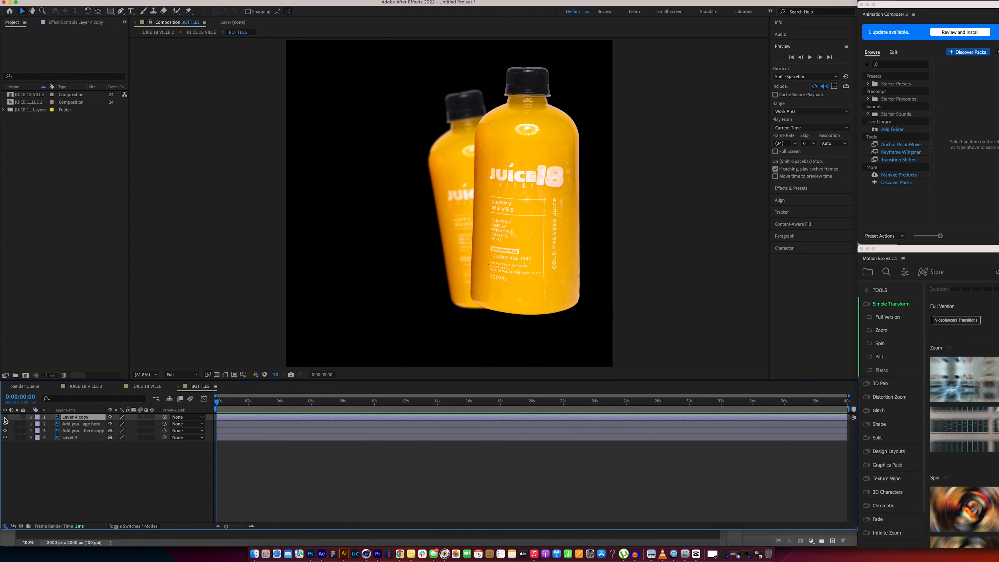
click(5, 418)
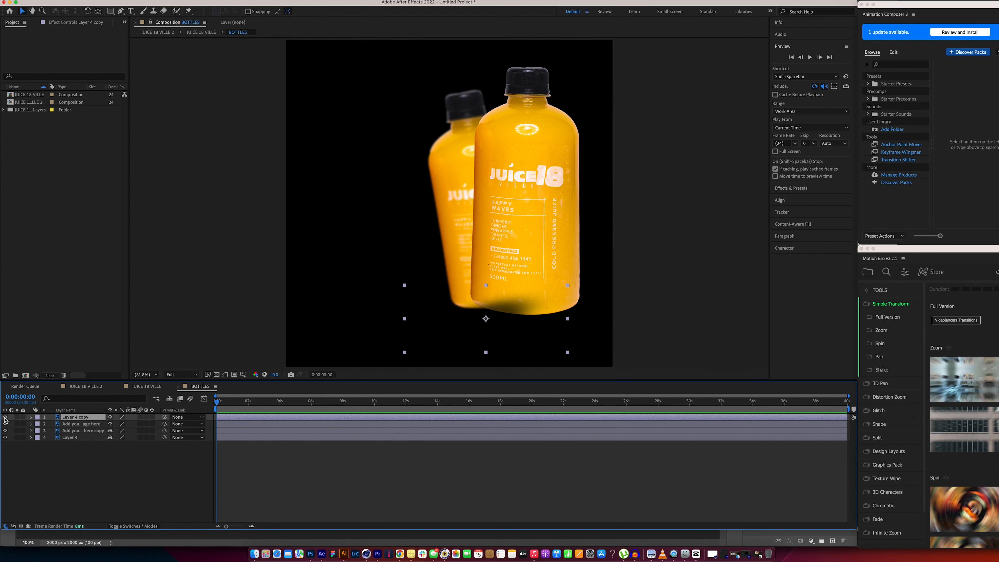
click(5, 418)
click(5, 417)
- Hide and show the two bottle image layers individually to tell the back bottle from the front one
click(68, 438)
click(76, 431)
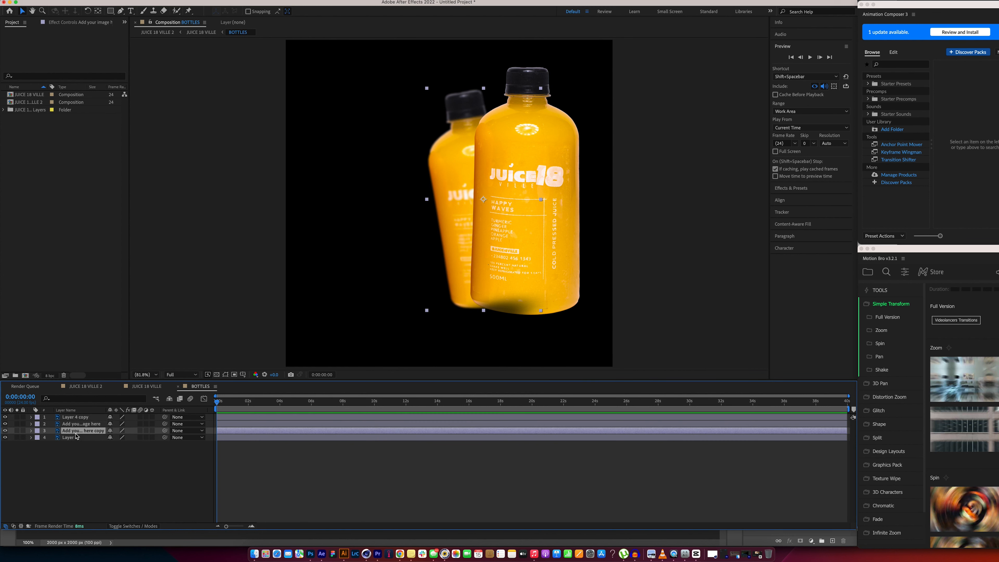
click(5, 431)
click(5, 430)
click(68, 424)
click(5, 424)
click(5, 424)
- Select the back bottle layer and browse the Transitions - Movement animation presets for a suitable entrance
click(220, 430)
click(782, 47)
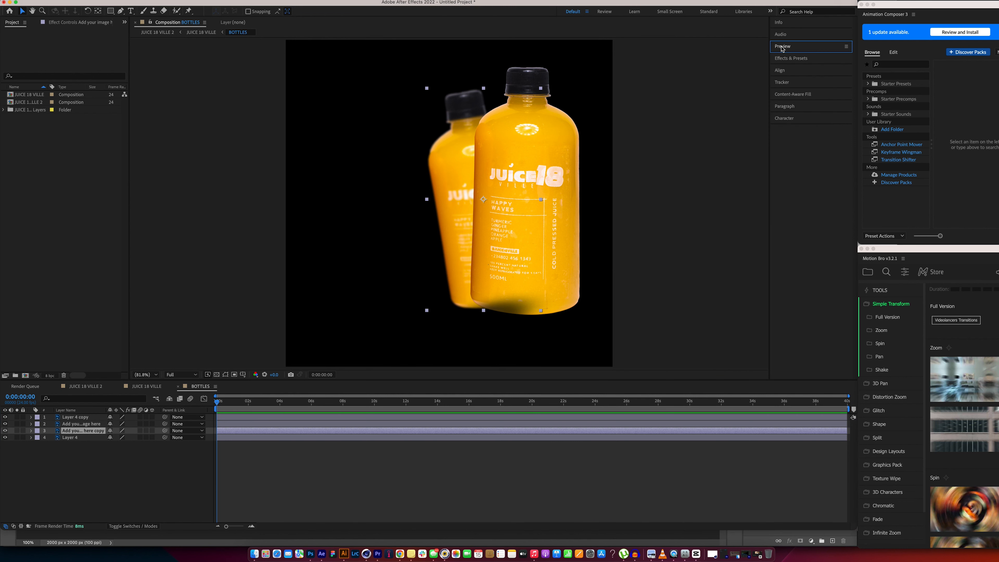
click(788, 59)
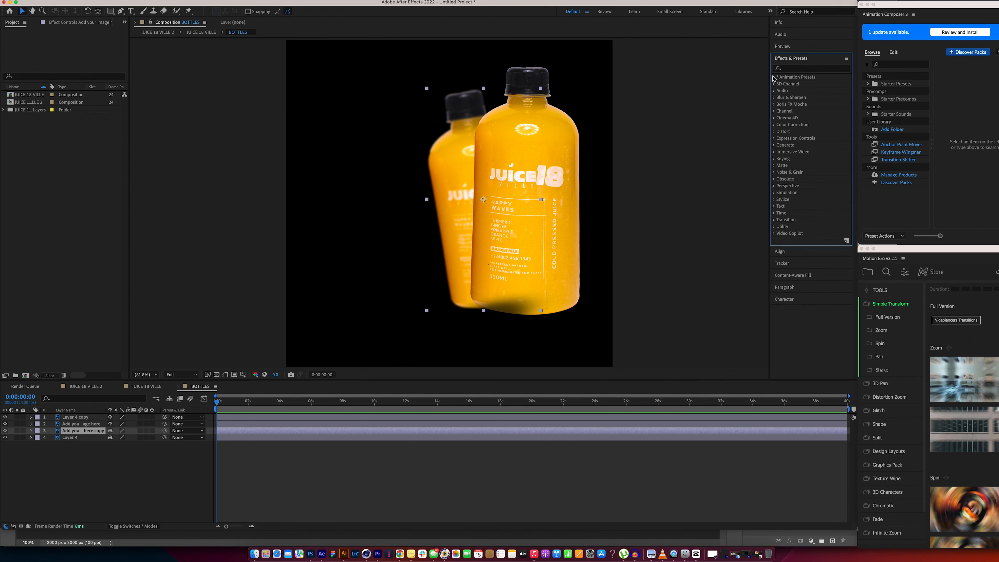
click(773, 78)
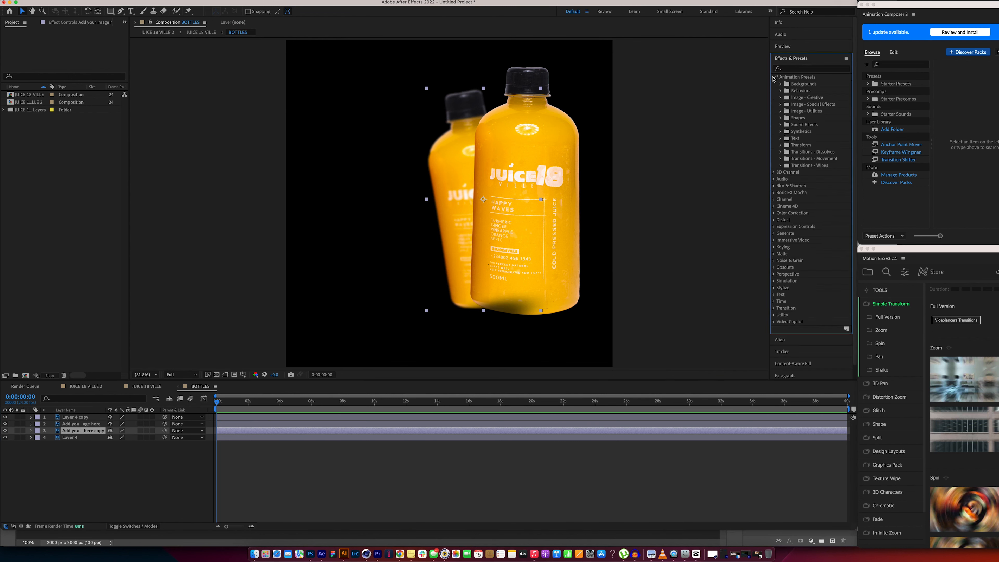
click(781, 158)
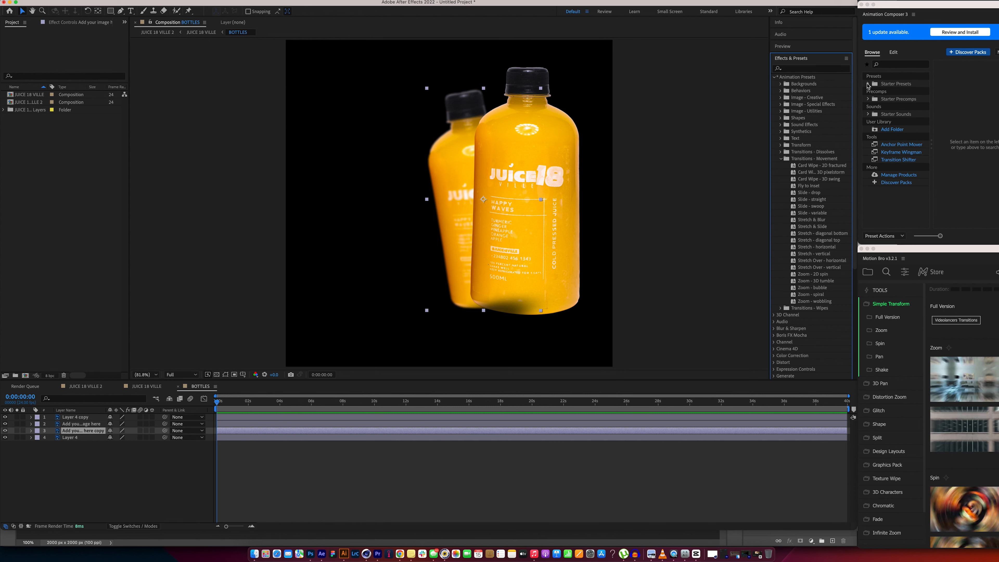
click(868, 84)
click(868, 84)
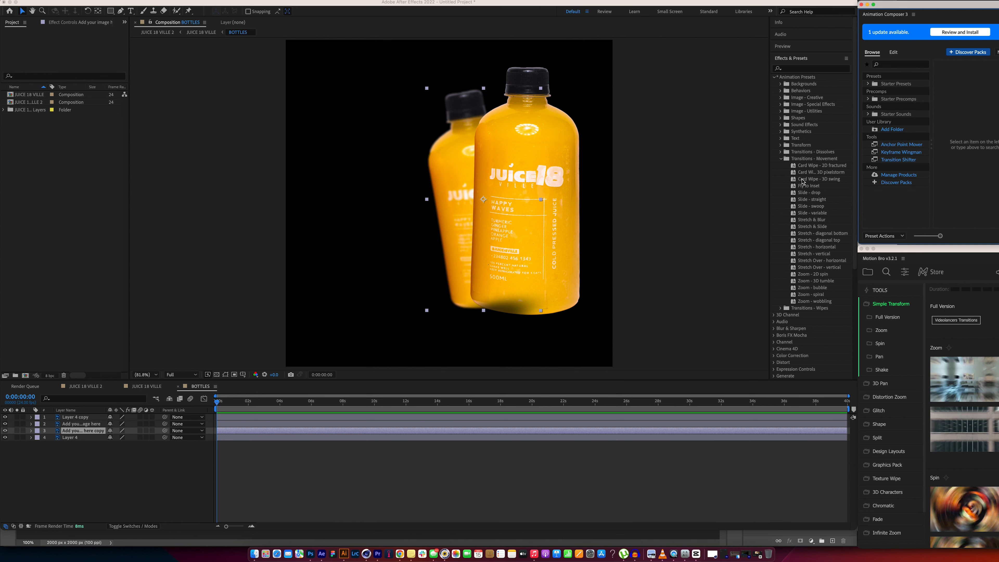
scroll(803, 181, down, 3)
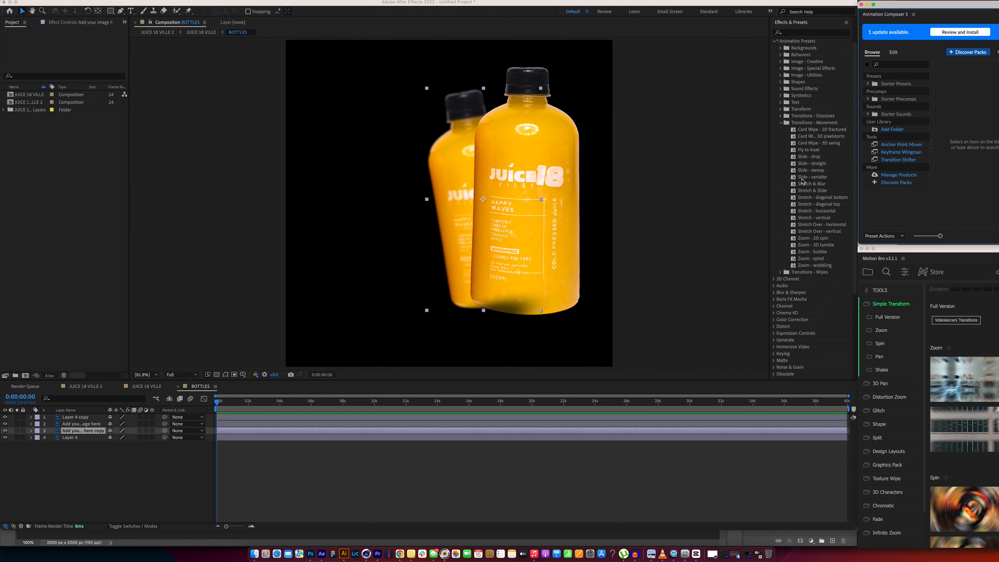
scroll(803, 181, up, 3)
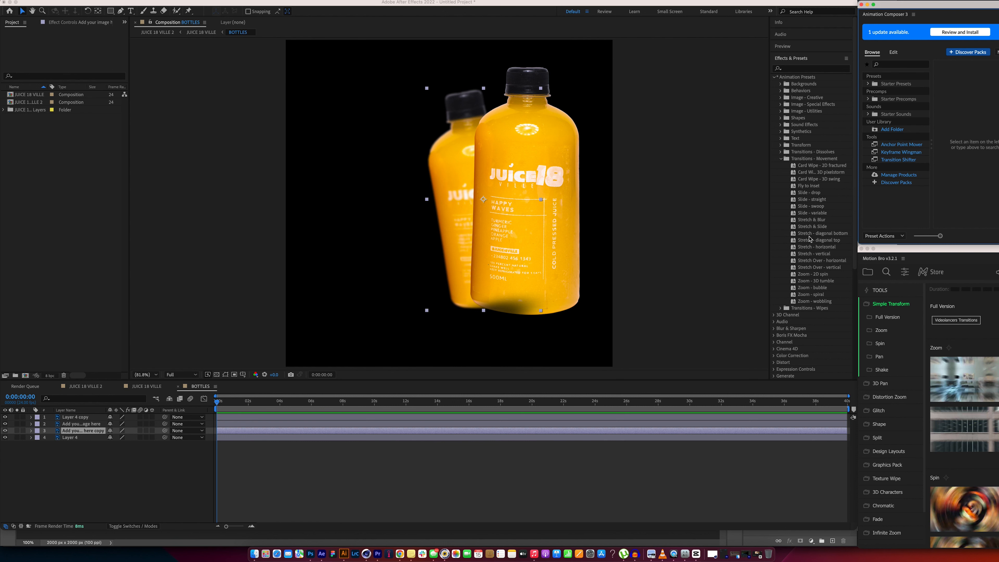
- Apply the Slide - straight preset to the back bottle layer at 0:00:00:00
click(808, 221)
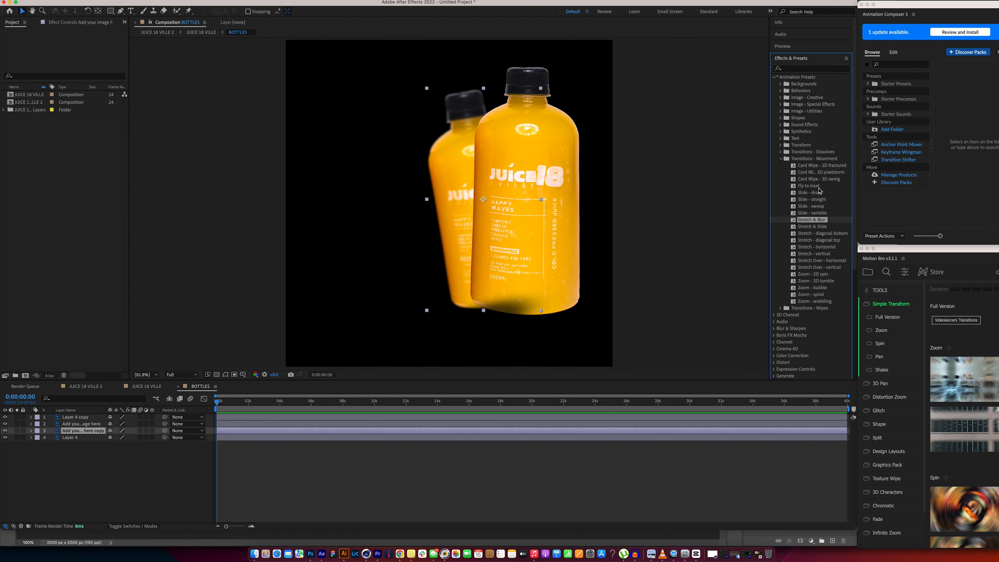
click(816, 200)
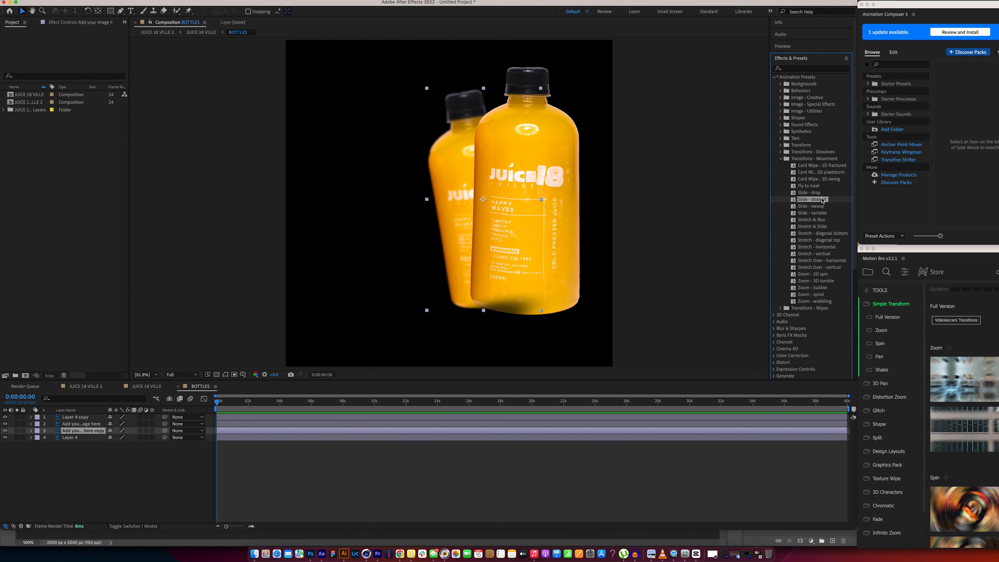
click(806, 160)
click(811, 199)
double_click(812, 200)
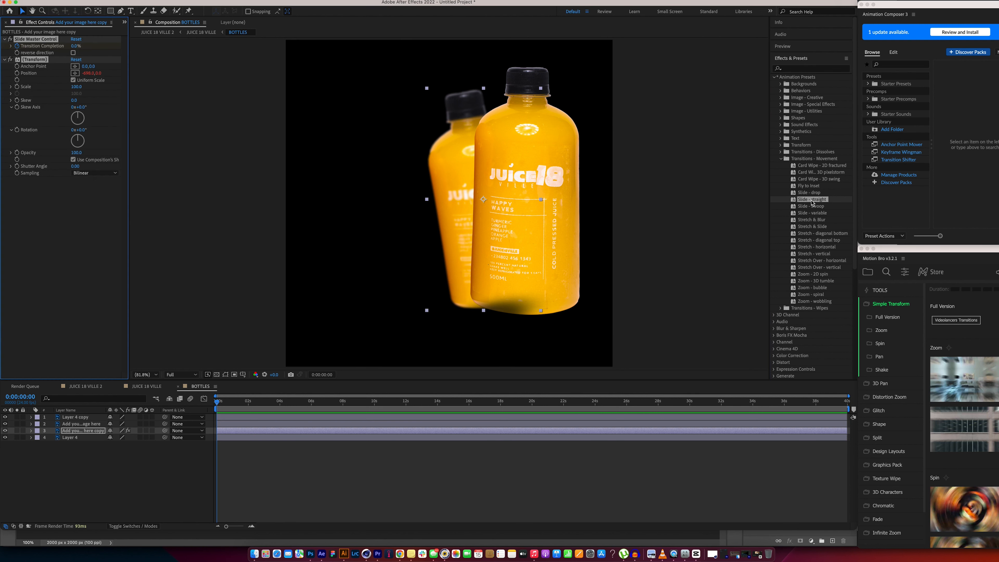
- Apply the Slide - straight preset to the front bottle layer at 0:00:00:00 and preview the slide-in animation
click(87, 424)
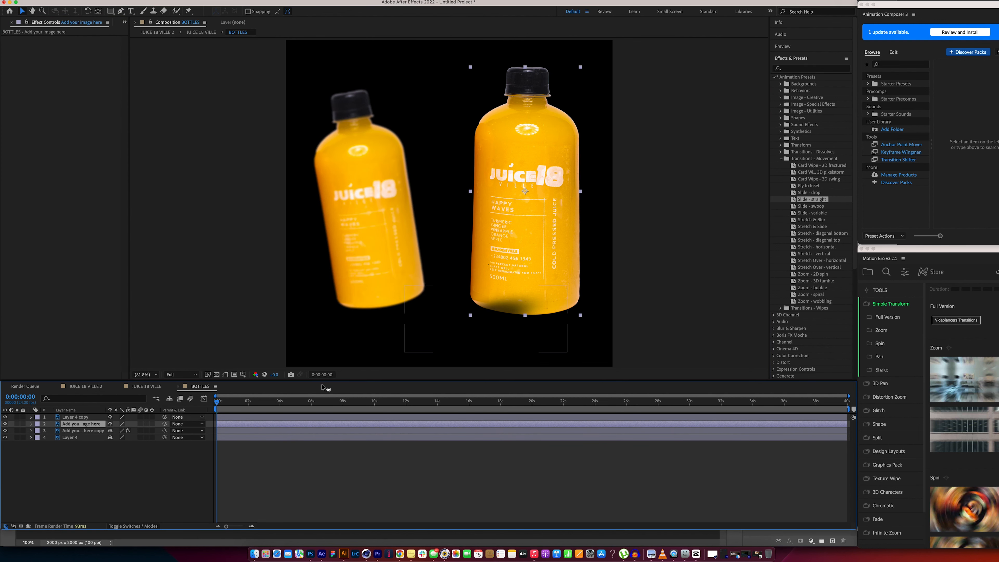
double_click(810, 200)
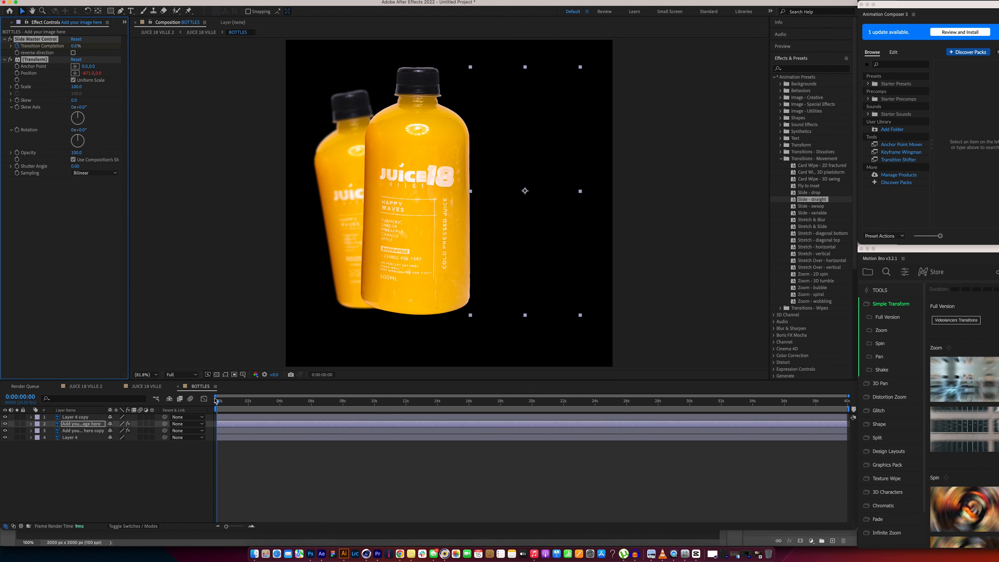
key(space)
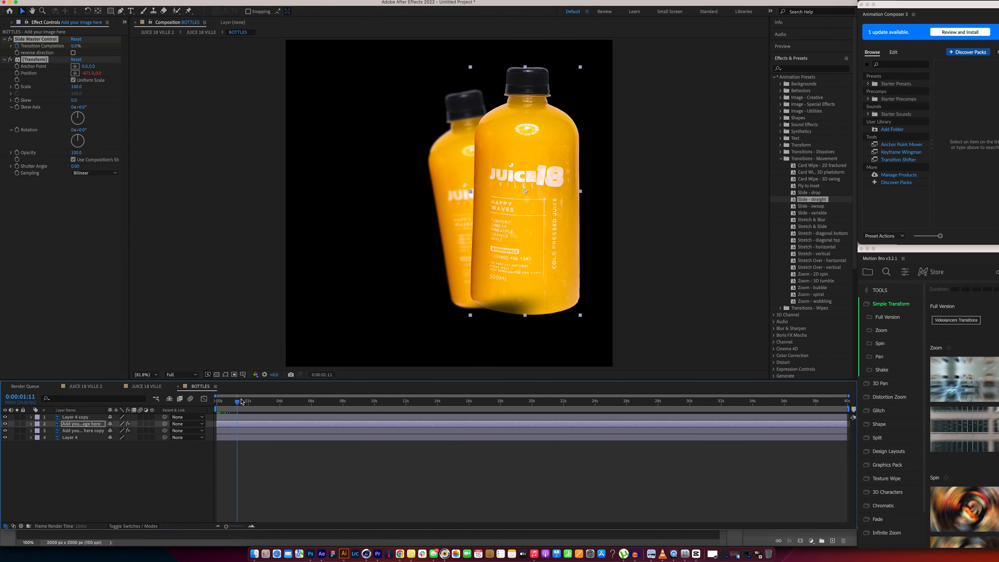
mouse_move(223, 402)
mouse_down()
mouse_move(209, 402)
mouse_move(240, 402)
mouse_up()
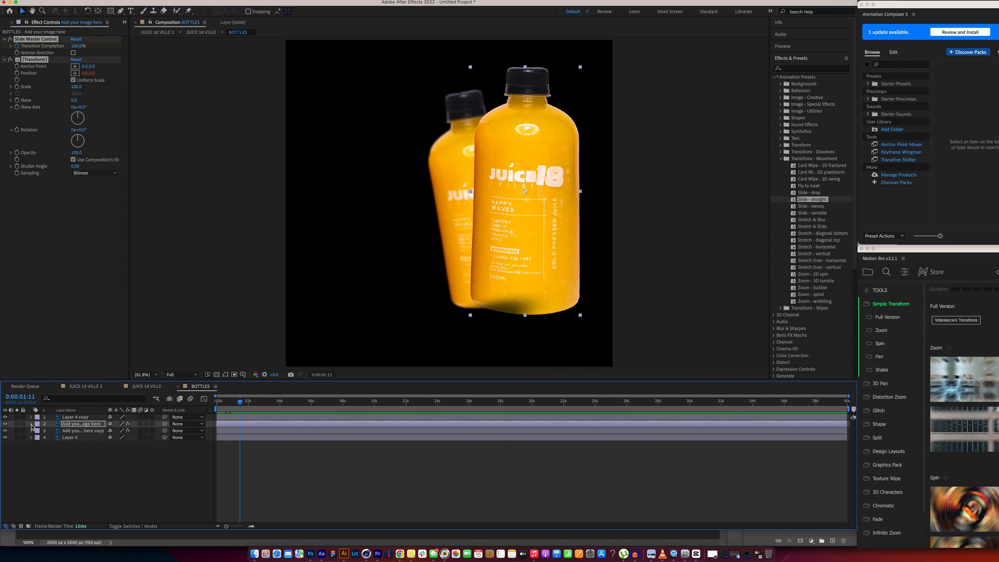
- Reveal the front bottle layer's transform properties in the timeline
click(31, 424)
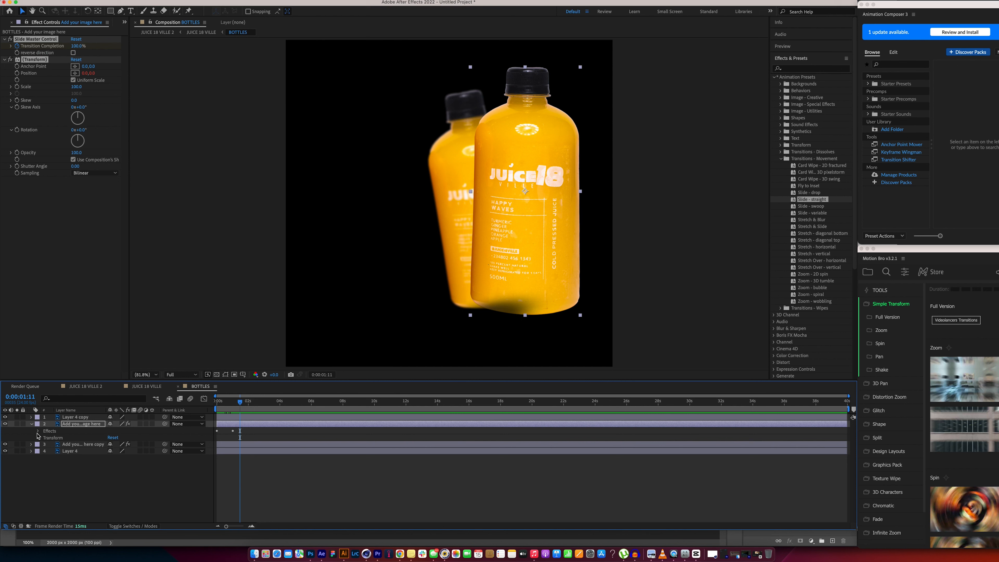
click(38, 432)
click(38, 431)
click(38, 438)
click(52, 457)
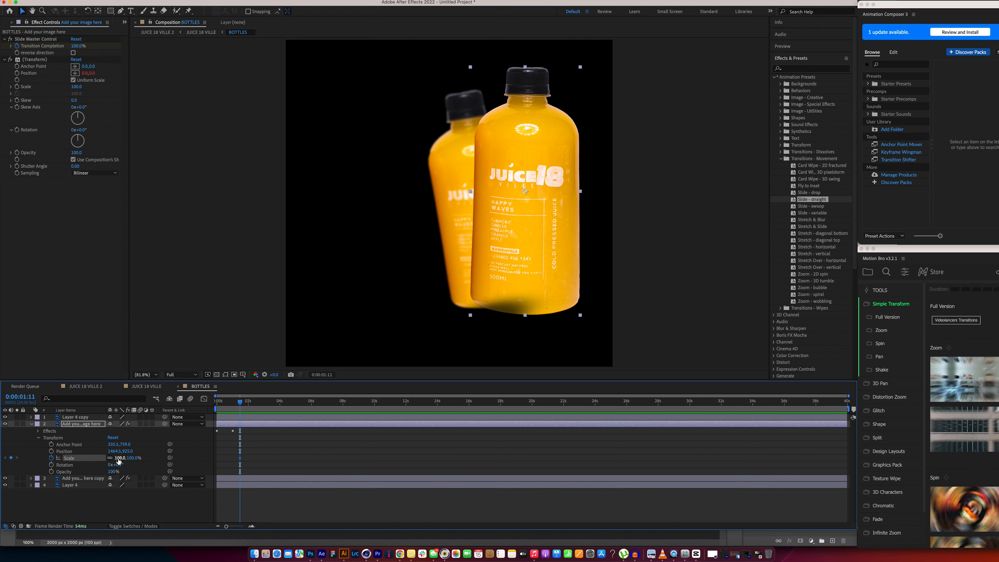
drag(117, 458, 124, 458)
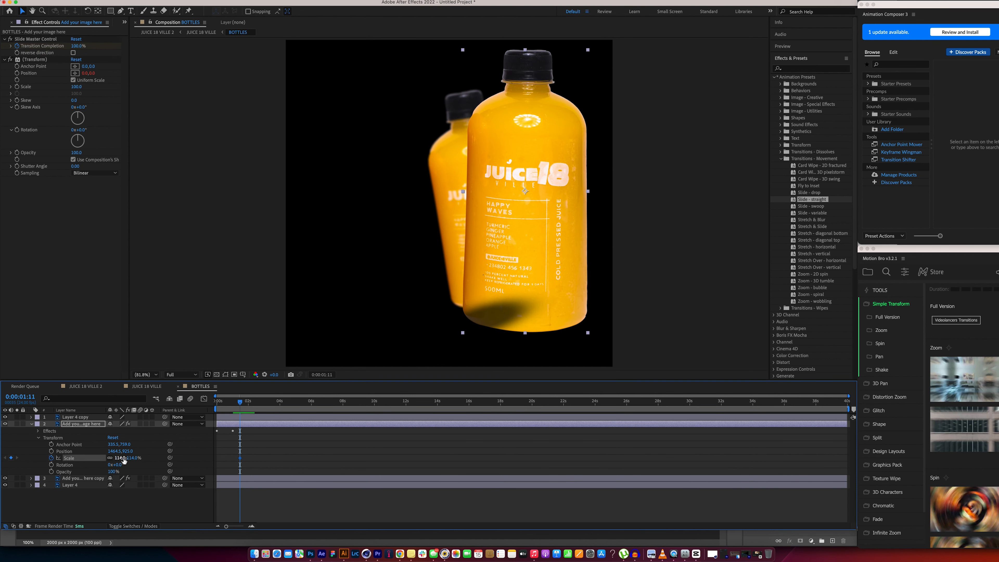
key(super+z)
drag(229, 402, 190, 402)
key(super+z)
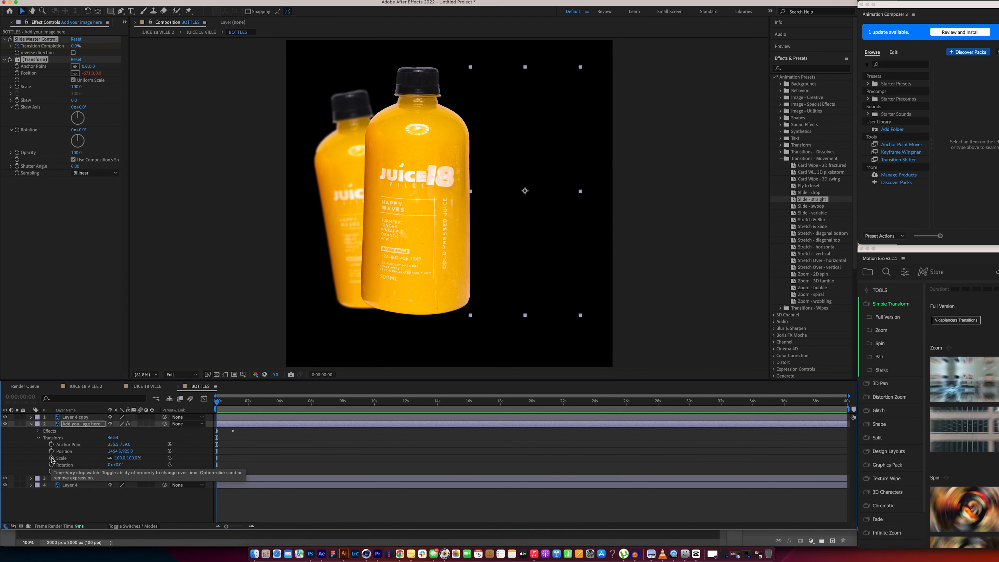
- Keyframe the front bottle layer's Scale from 219% at 0:00:00:00 to 100% at 0:00:01:03
click(51, 458)
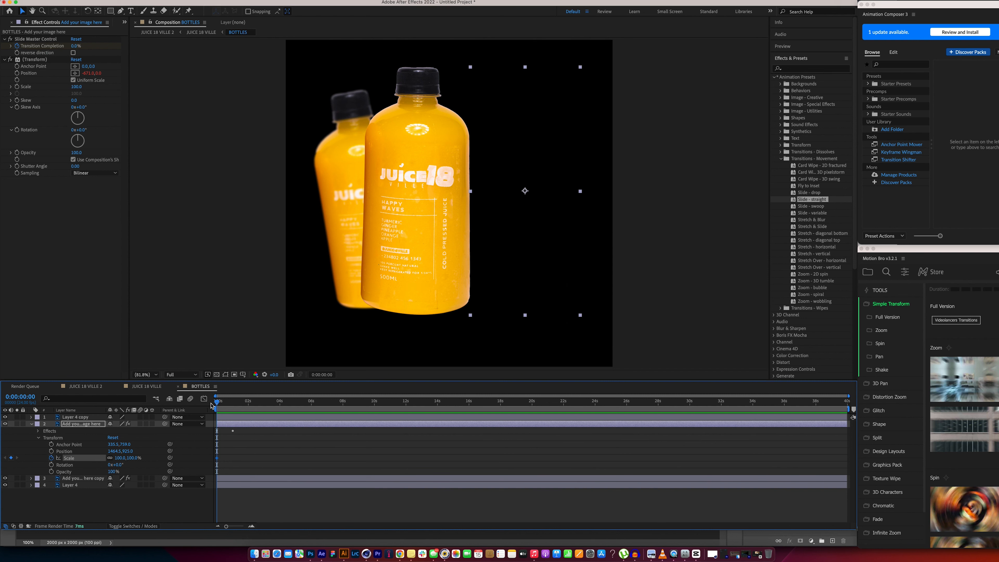
drag(118, 458, 162, 453)
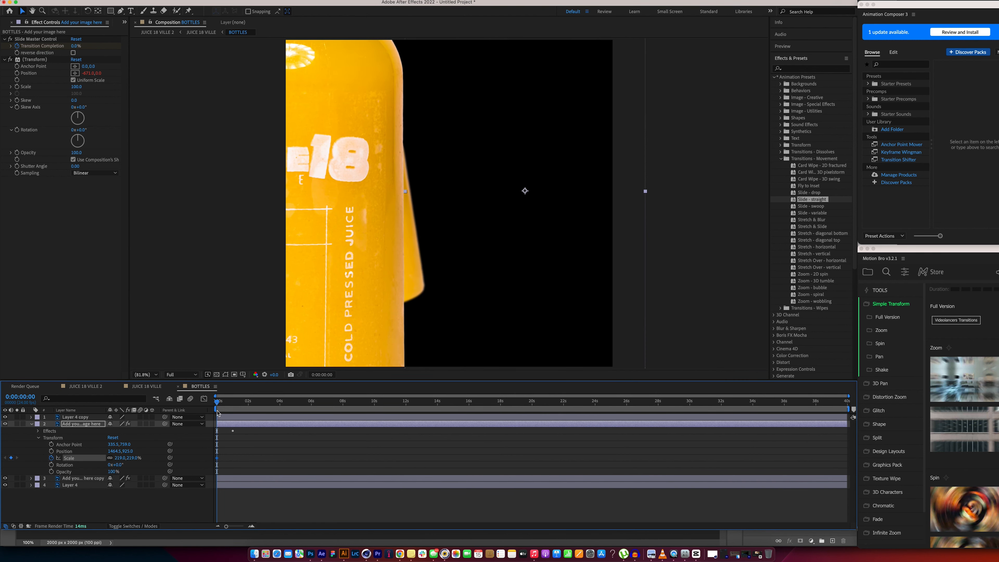
drag(218, 402, 237, 404)
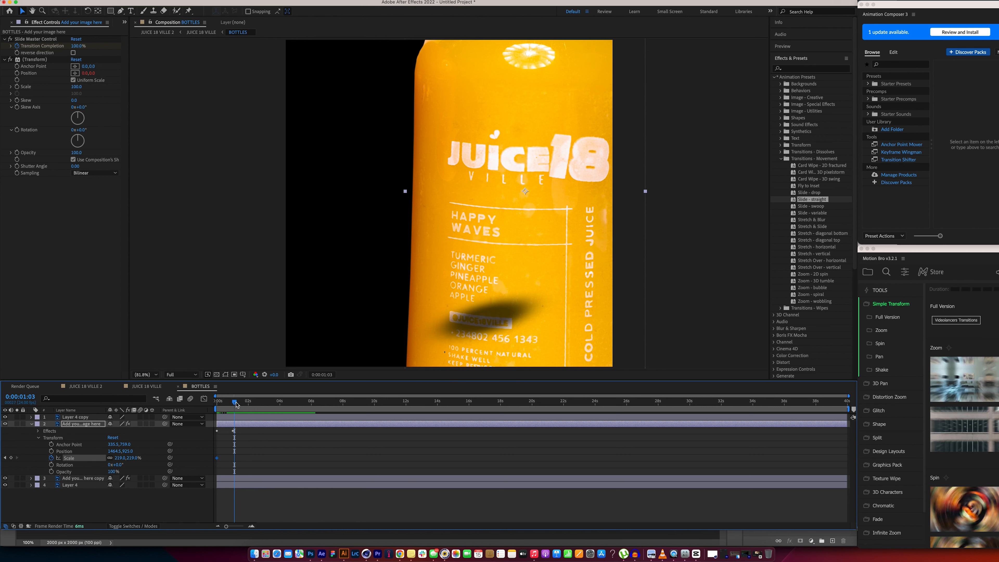
click(119, 458)
text(100)
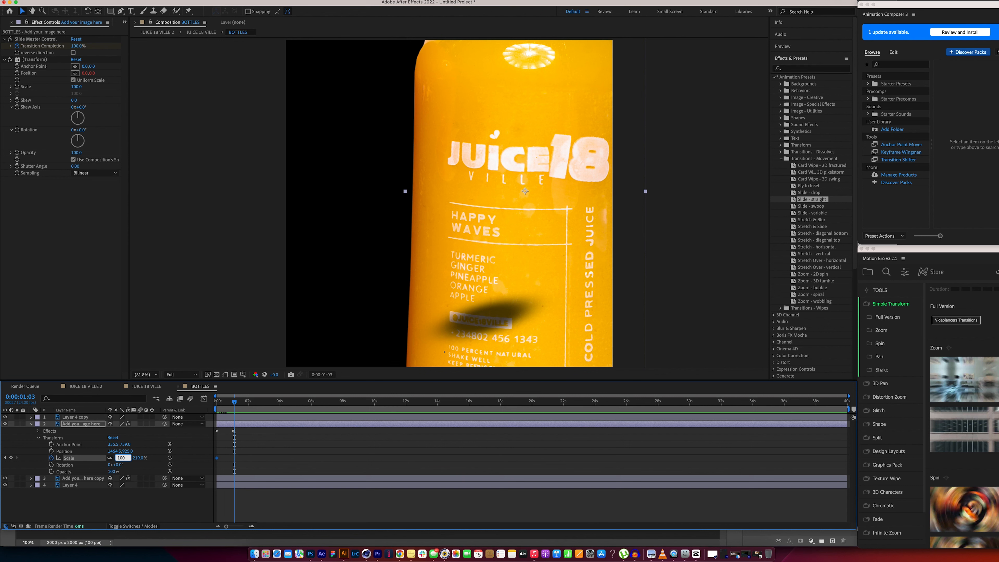
key(Return)
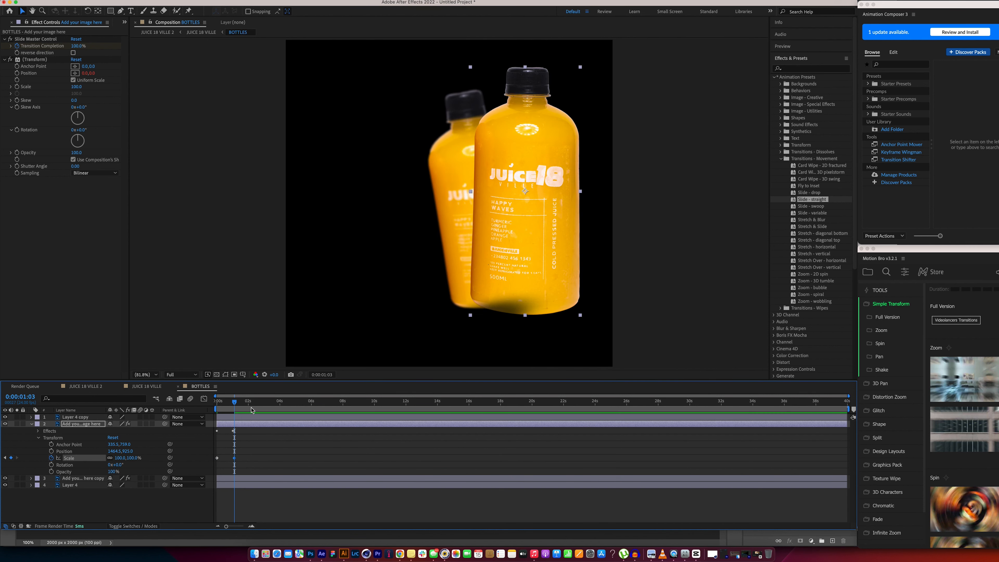
- Preview the front bottle layer's scale animation over its first second and collapse its properties
drag(232, 404, 187, 406)
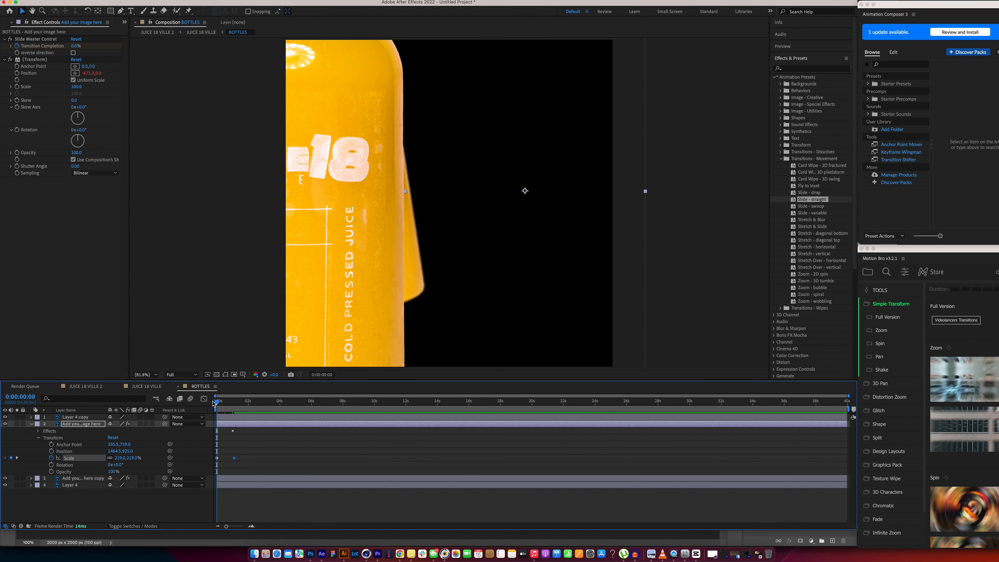
mouse_move(216, 403)
mouse_down()
mouse_move(241, 403)
mouse_move(216, 401)
mouse_move(231, 403)
mouse_up()
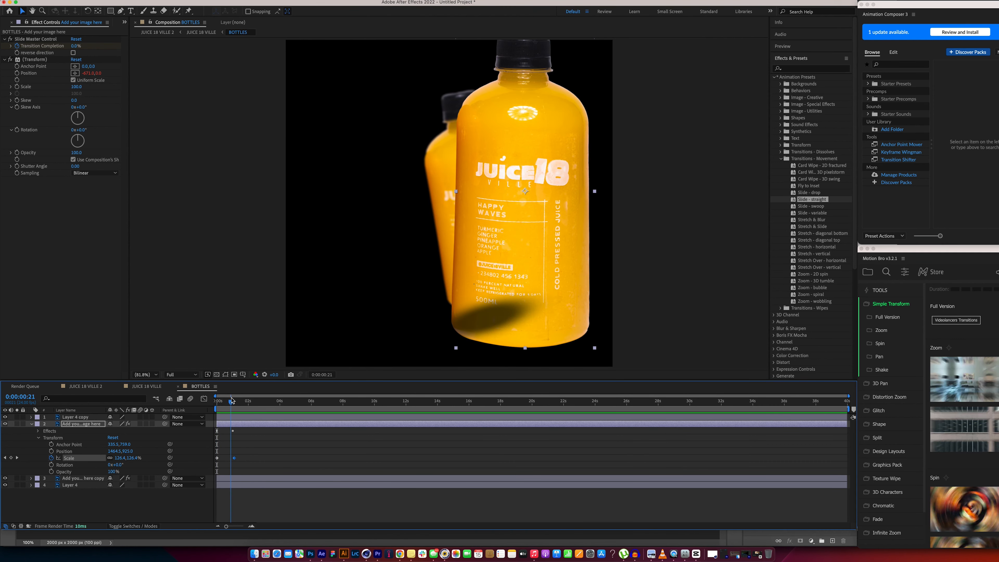
click(32, 424)
- Apply the Stretch & Blur preset to the Layer 4 copy shadow layer at 0:00:00:11 and check the transition
click(34, 418)
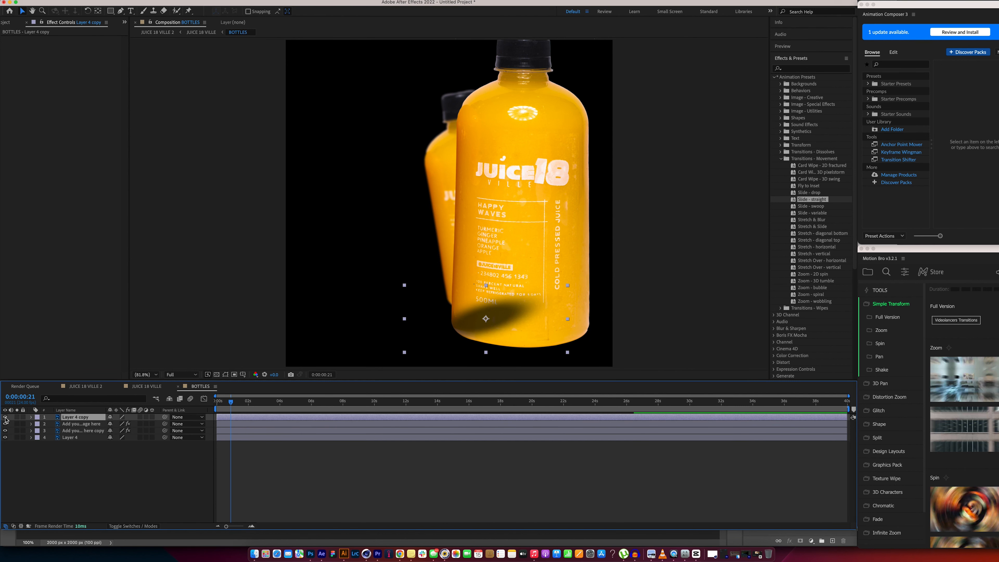
mouse_move(231, 403)
mouse_down()
mouse_move(209, 406)
mouse_move(225, 405)
mouse_up()
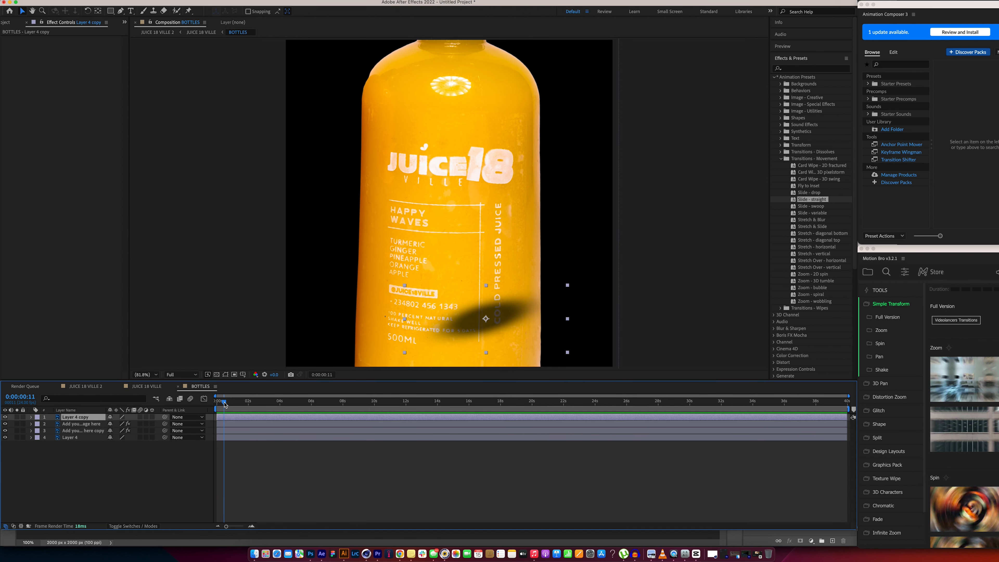
double_click(820, 222)
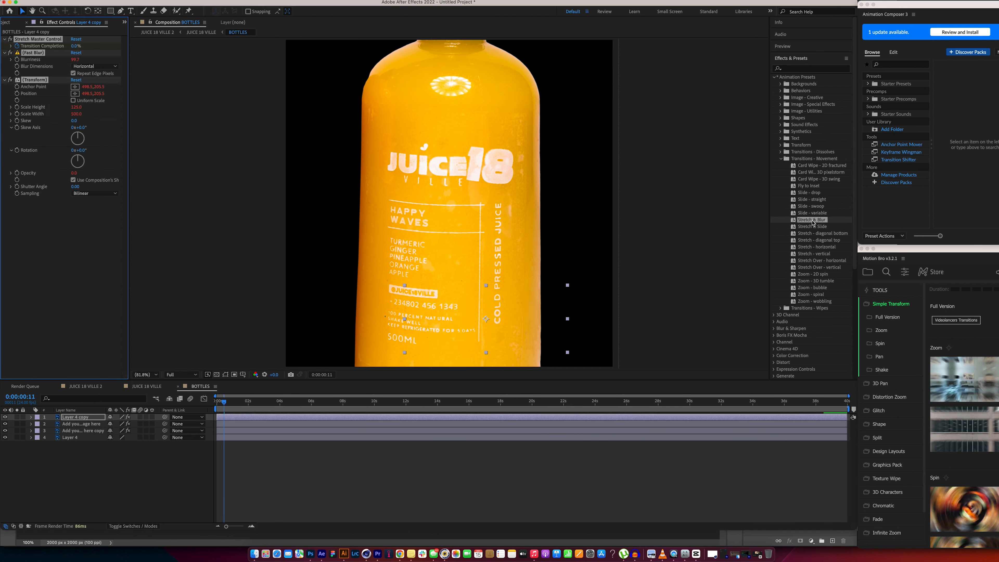
mouse_move(223, 406)
mouse_down()
mouse_move(208, 405)
mouse_move(253, 401)
mouse_move(212, 399)
mouse_move(246, 400)
mouse_move(213, 397)
mouse_move(229, 398)
mouse_up()
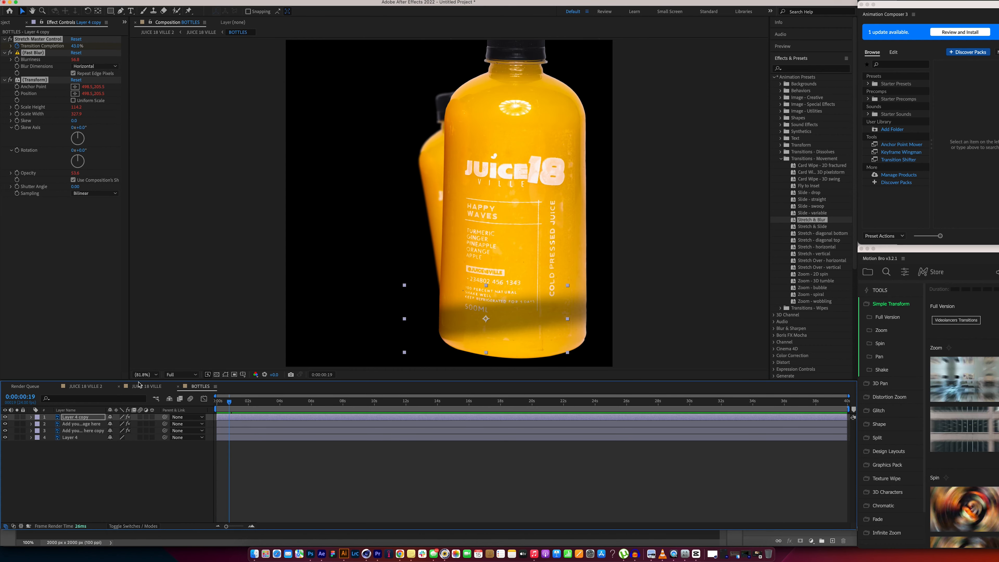
- Preview the bottles and shadow animation in the JUICE 18 VILLE composition
click(138, 386)
drag(227, 404, 220, 404)
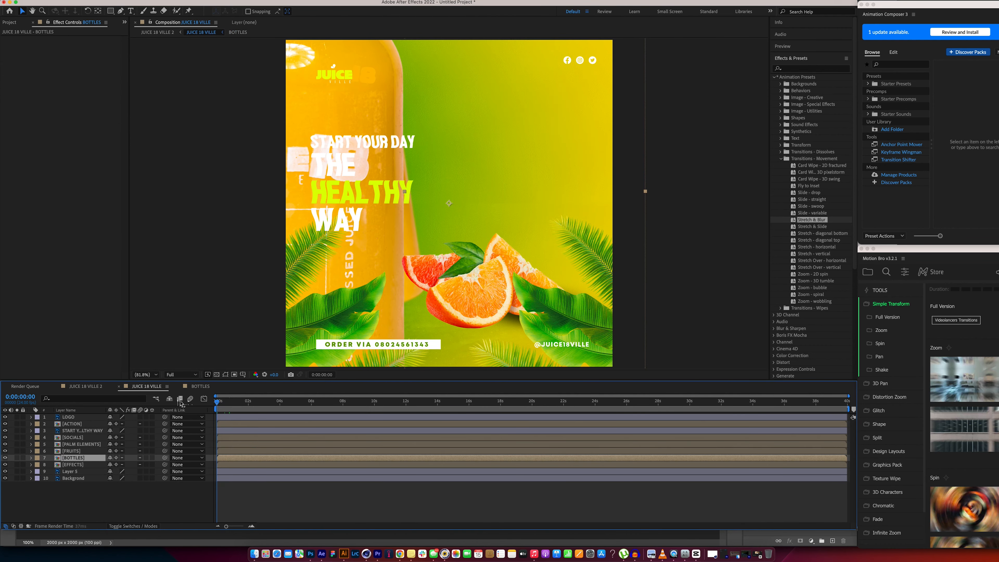
drag(222, 404, 246, 402)
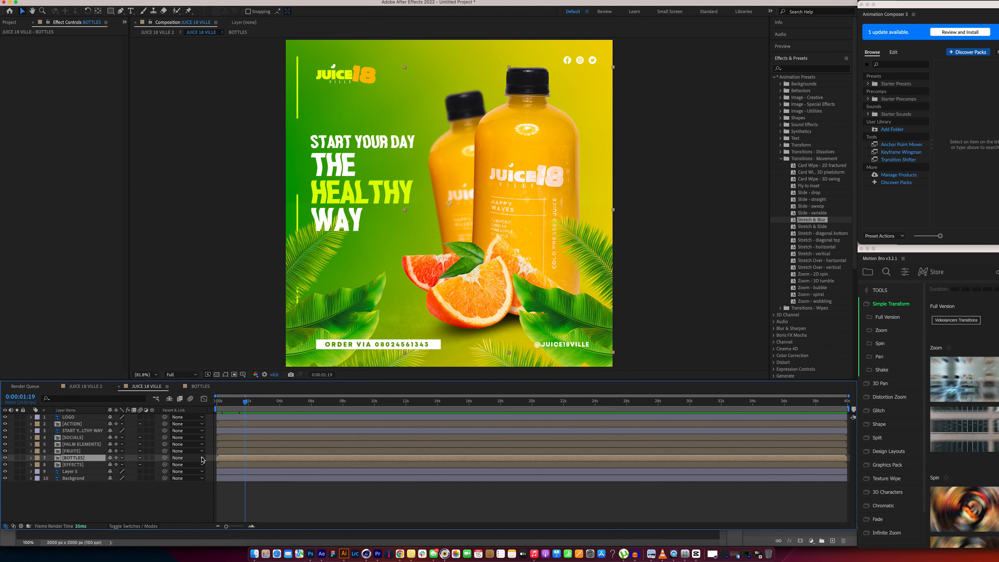
- In the BOTTLES composition, delay the Layer 4 copy shadow layer to start at about 2 seconds
click(199, 386)
click(226, 422)
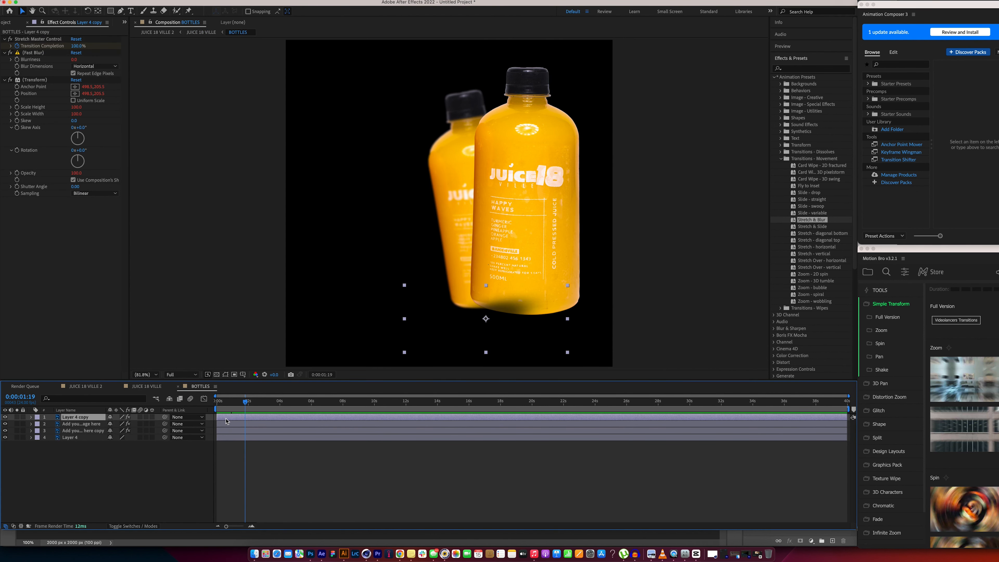
drag(228, 421, 250, 420)
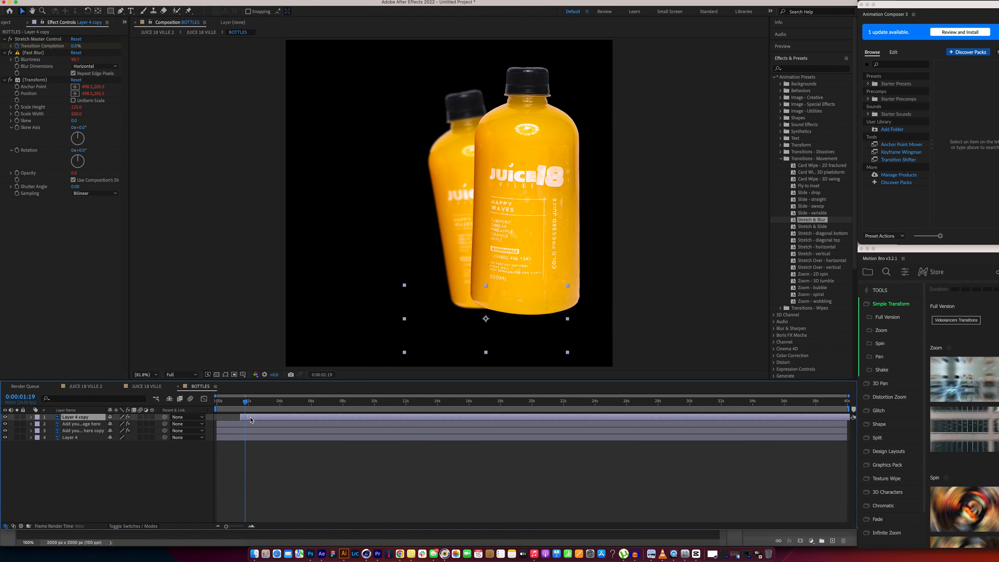
drag(246, 404, 276, 402)
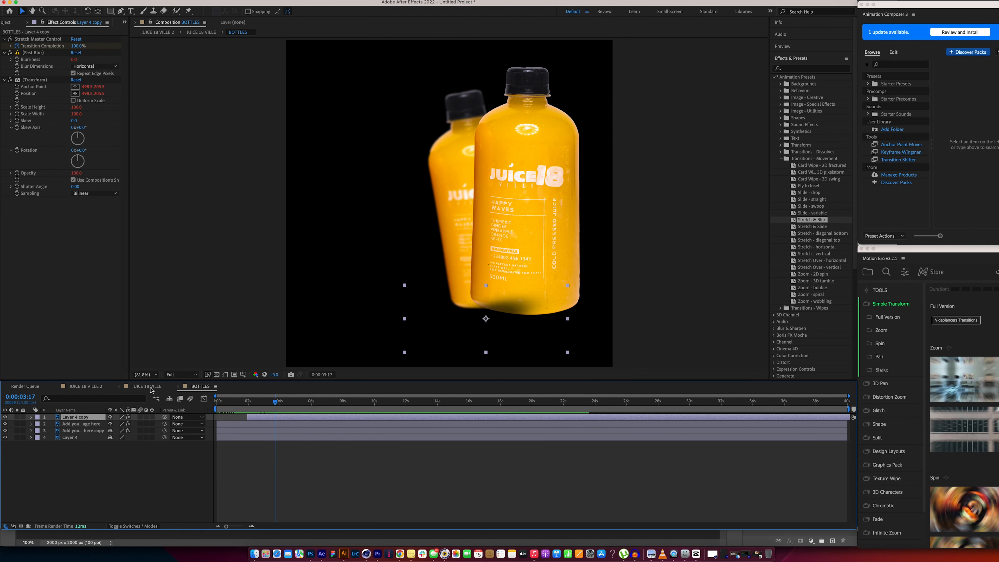
- Preview the delayed shadow with the bottles from the start of the JUICE 18 VILLE composition
click(146, 386)
drag(276, 403, 219, 407)
key(space)
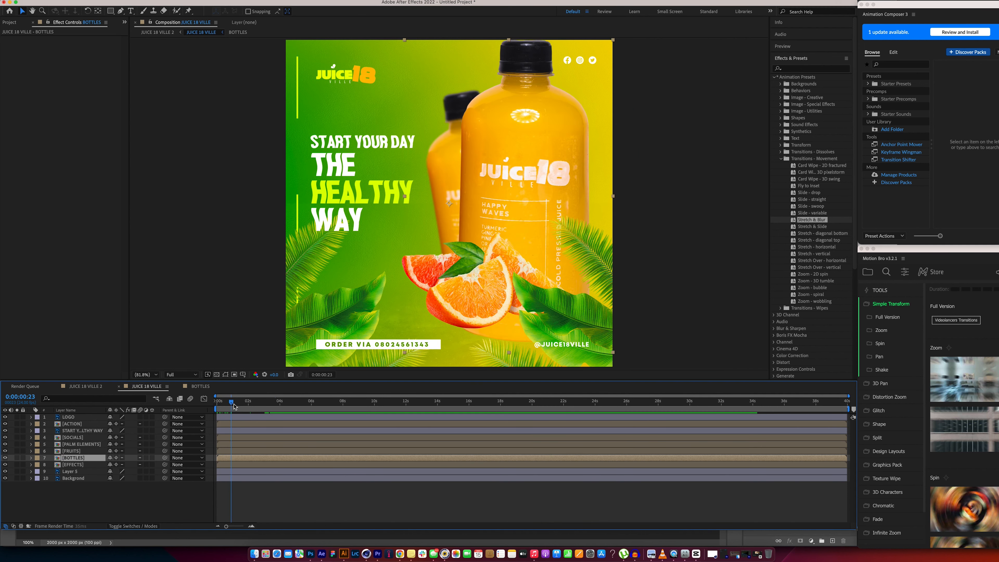
click(215, 405)
drag(215, 403, 235, 404)
- Apply the Slide - straight preset to the FRUITS layer at 0:00:00:00 and check the first frames
click(75, 451)
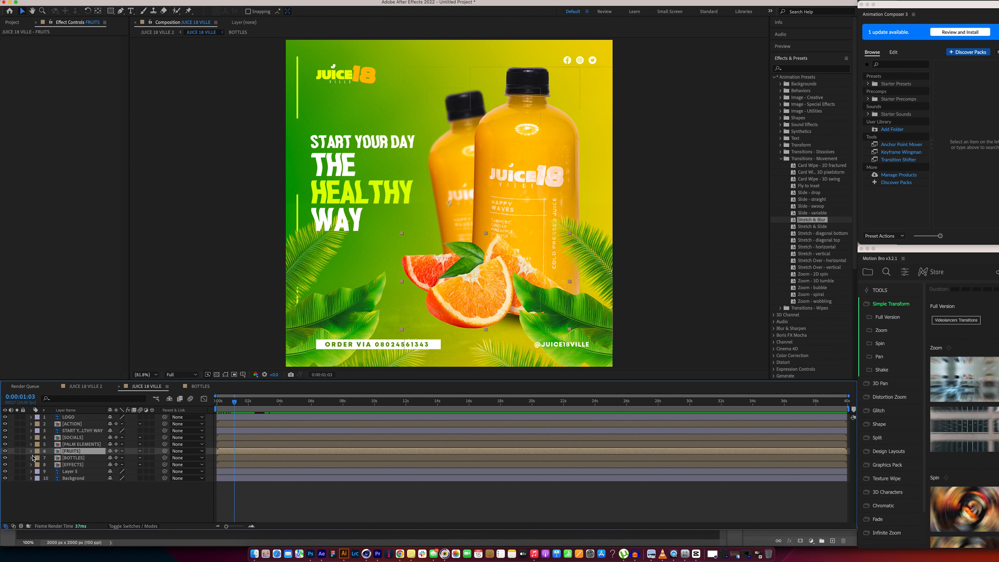
drag(230, 406, 194, 404)
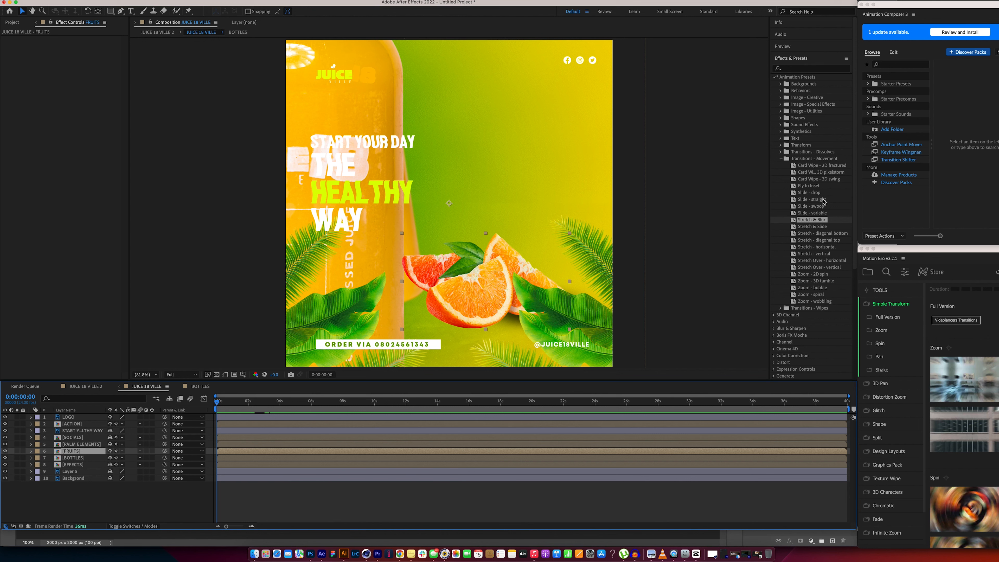
double_click(816, 200)
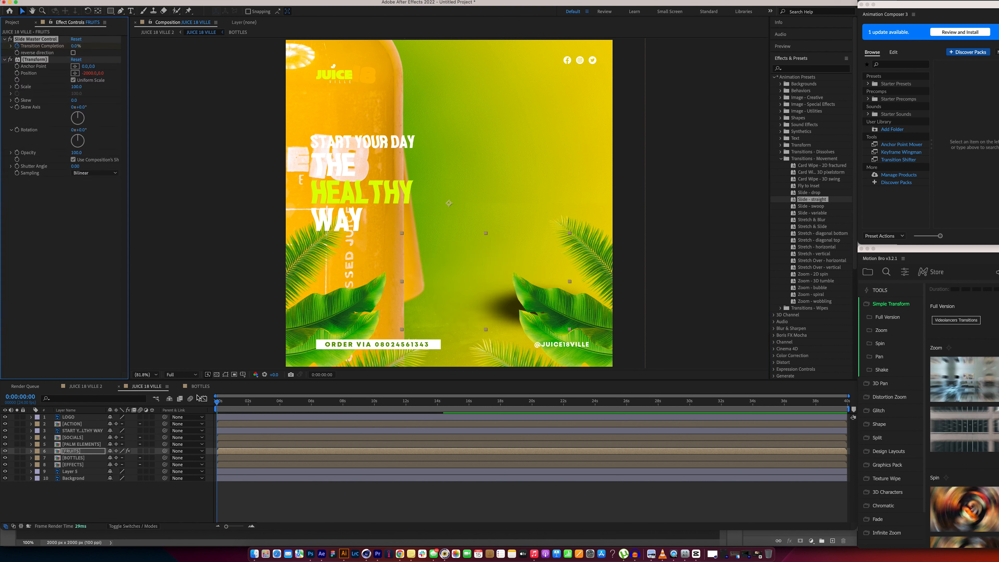
mouse_move(217, 401)
mouse_down()
mouse_move(242, 400)
mouse_move(202, 400)
mouse_move(235, 400)
mouse_move(221, 399)
mouse_up()
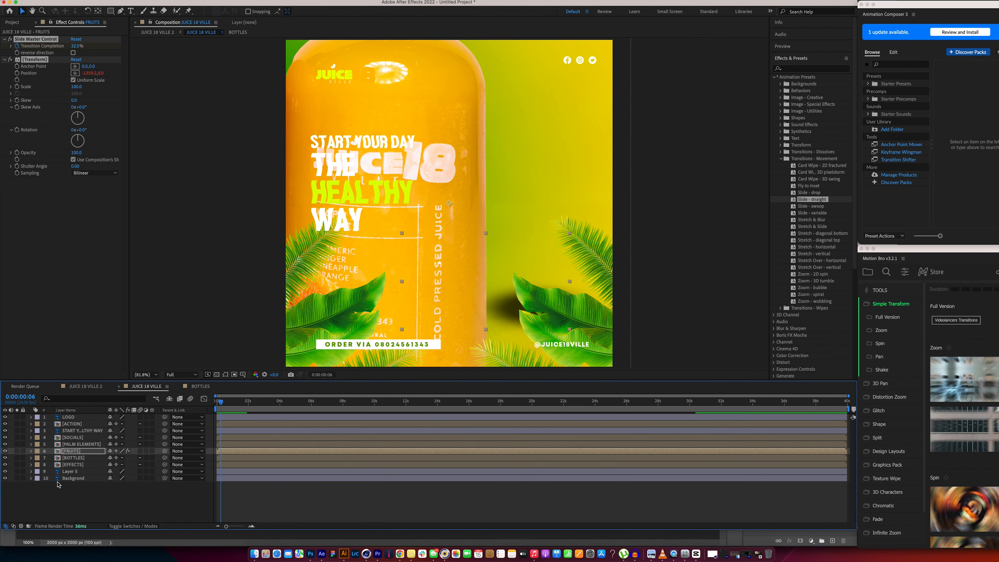
- Toggle the BOTTLES layer's visibility off and on to check what it contains
click(69, 467)
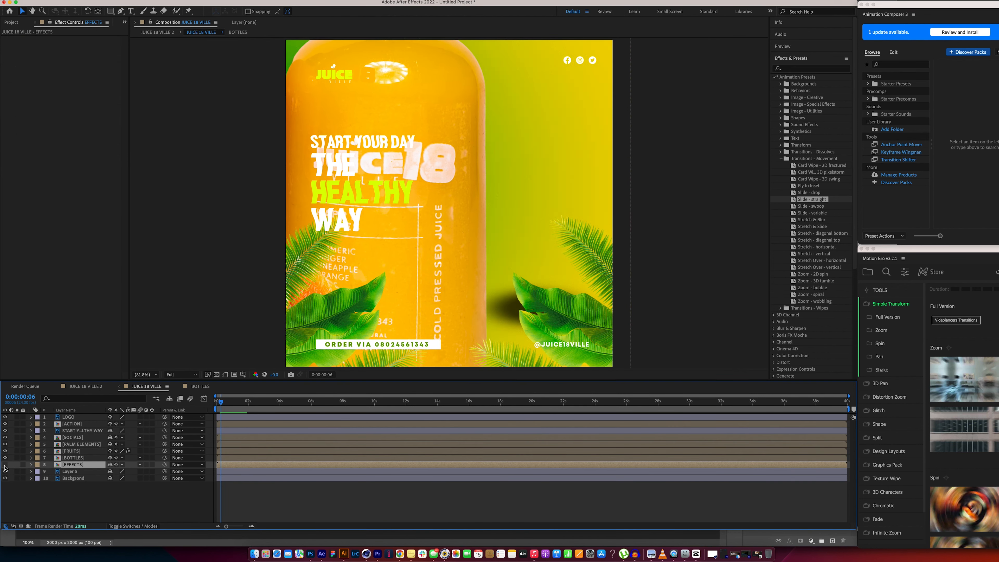
click(4, 458)
click(4, 458)
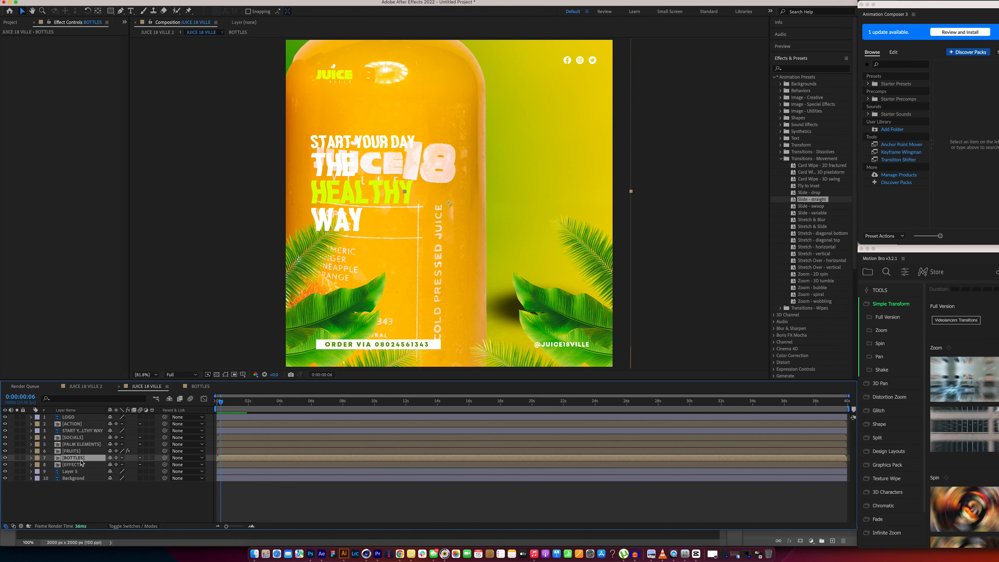
- In the BOTTLES composition, move the Layer 4 shadow's start to 0:00:01:10 and apply the Stretch & Blur preset to it
double_click(79, 458)
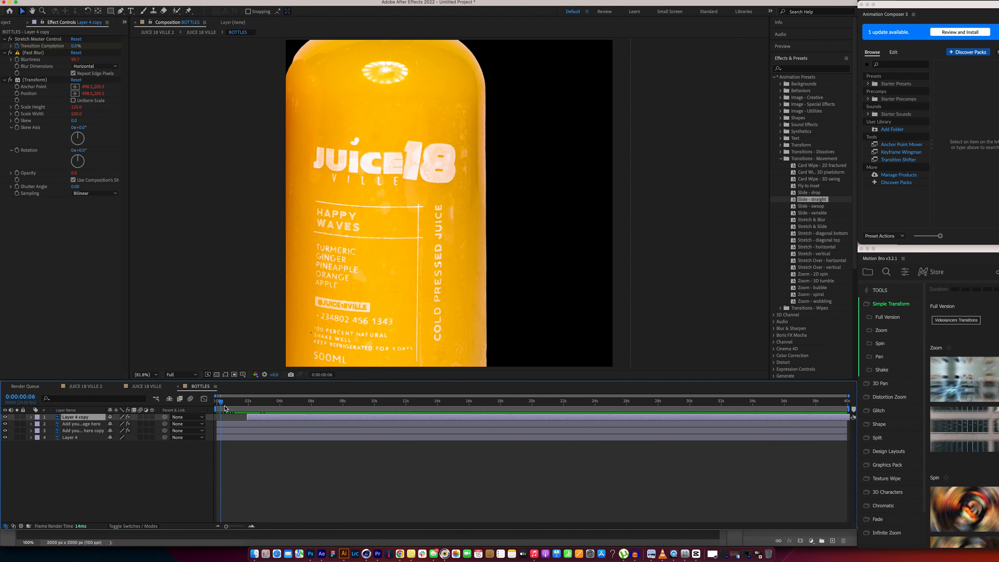
drag(221, 403, 239, 402)
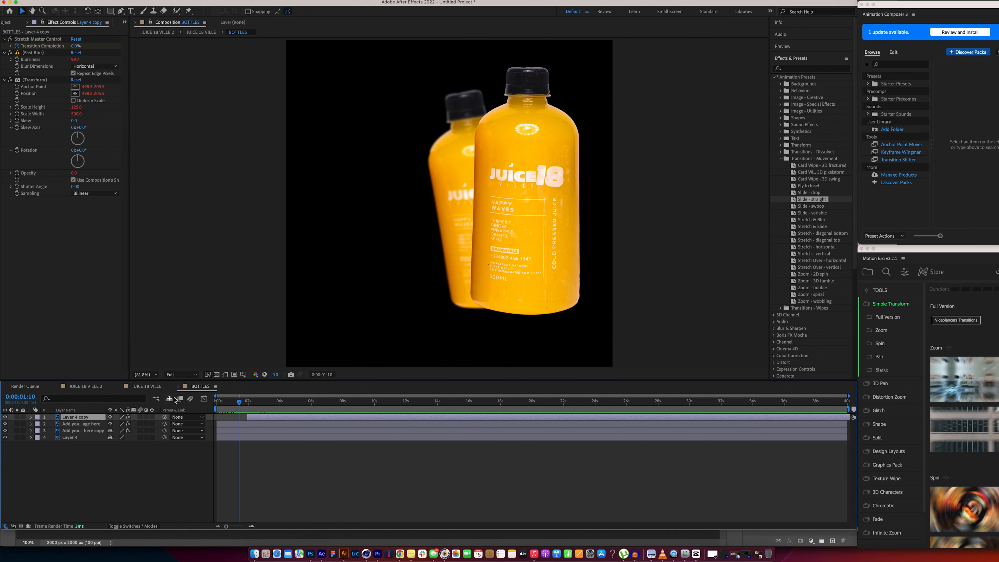
click(66, 438)
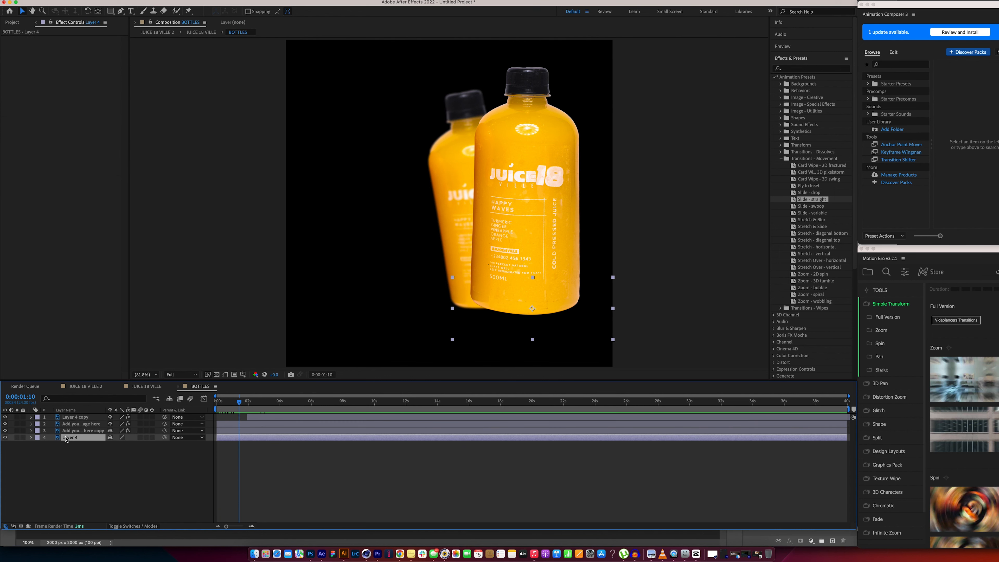
drag(268, 437, 291, 438)
double_click(812, 220)
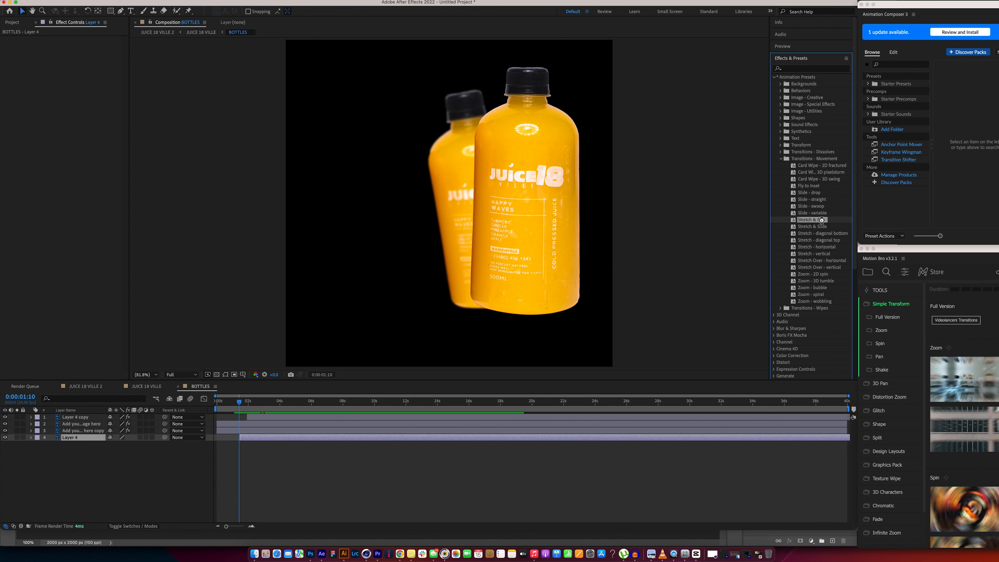
key(.)
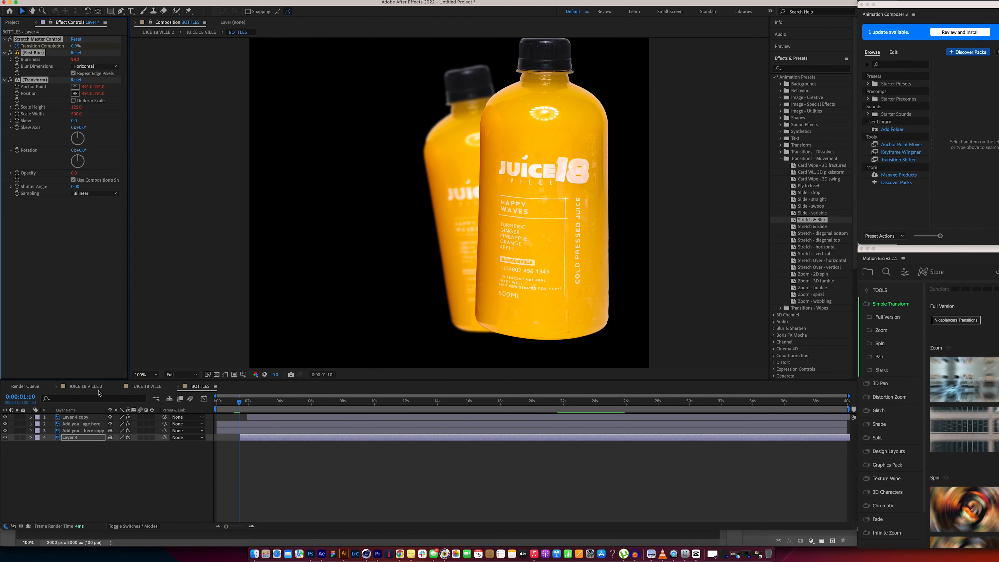
- Play back the combined bottle, shadow and fruit animation in the JUICE 18 VILLE composition
click(146, 387)
key(space)
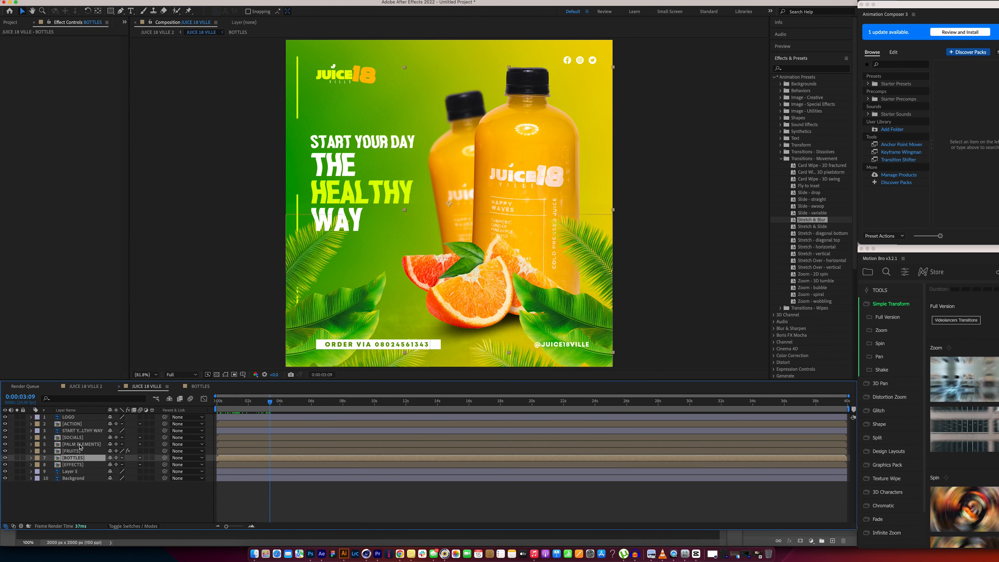
click(74, 451)
key(space)
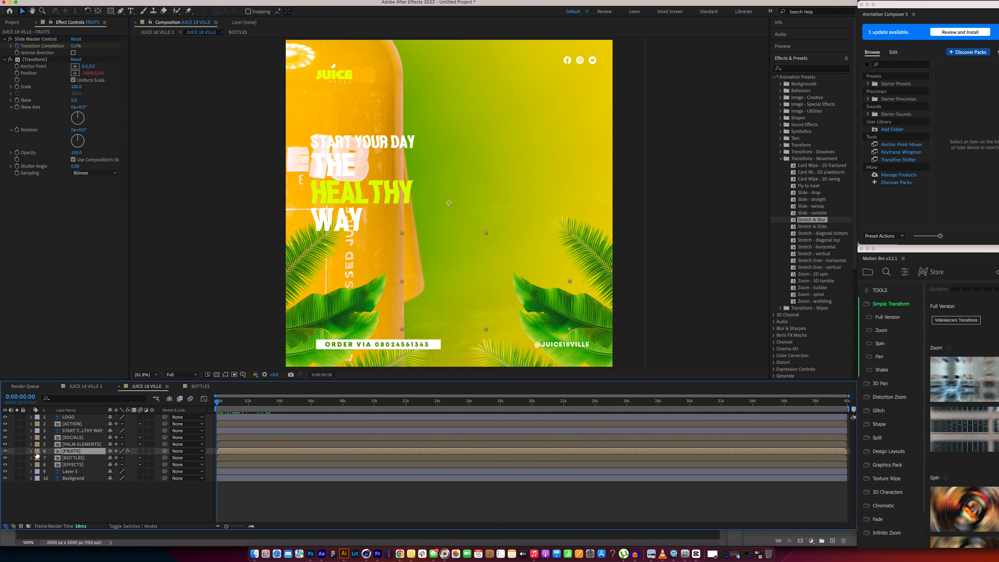
- Try to keyframe the Transform effect's Scale on the FRUITS layer at 0:00:00:00 with a value of 207
click(31, 452)
click(39, 458)
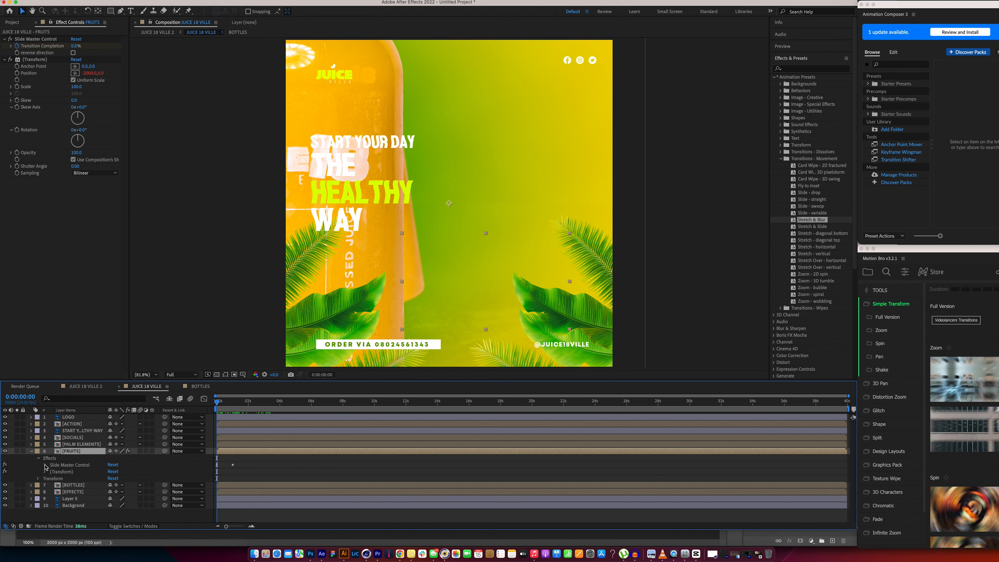
click(45, 465)
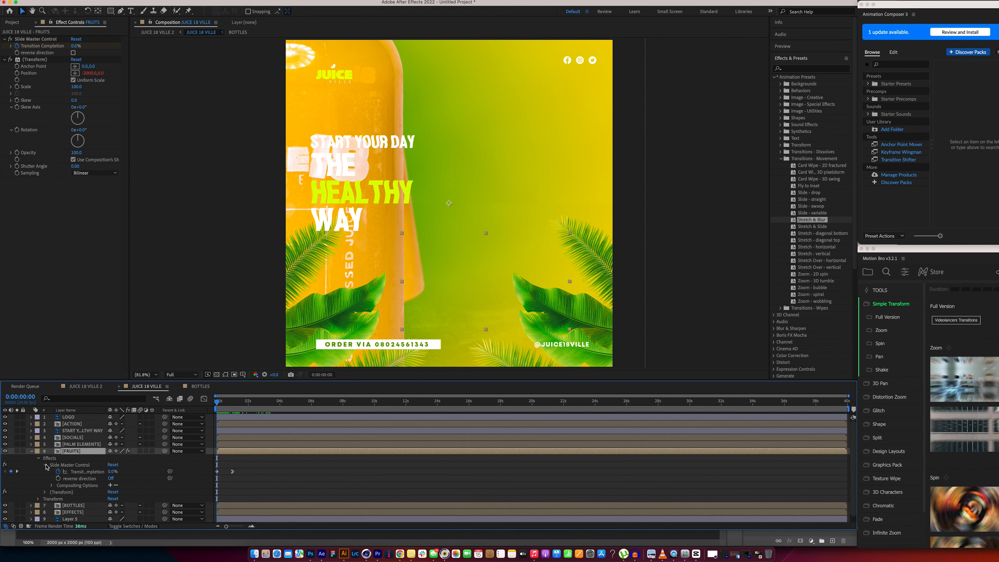
click(46, 466)
click(44, 472)
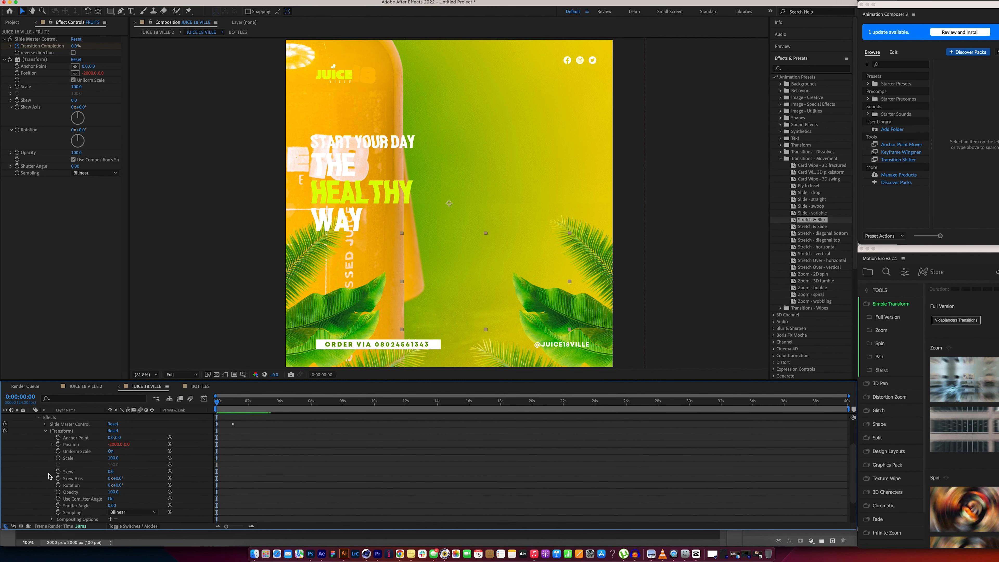
scroll(53, 459, up, 3)
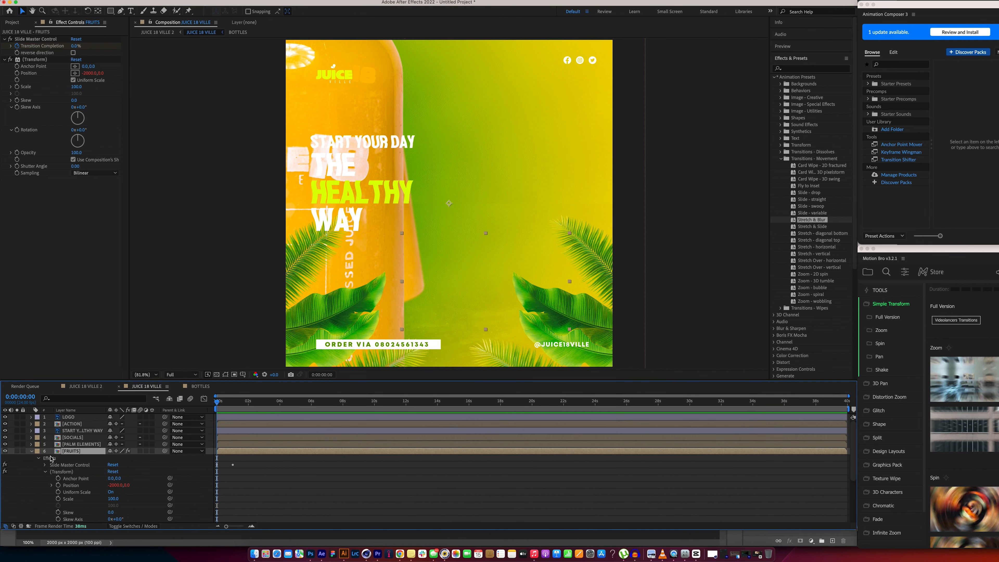
scroll(65, 474, down, 2)
click(59, 471)
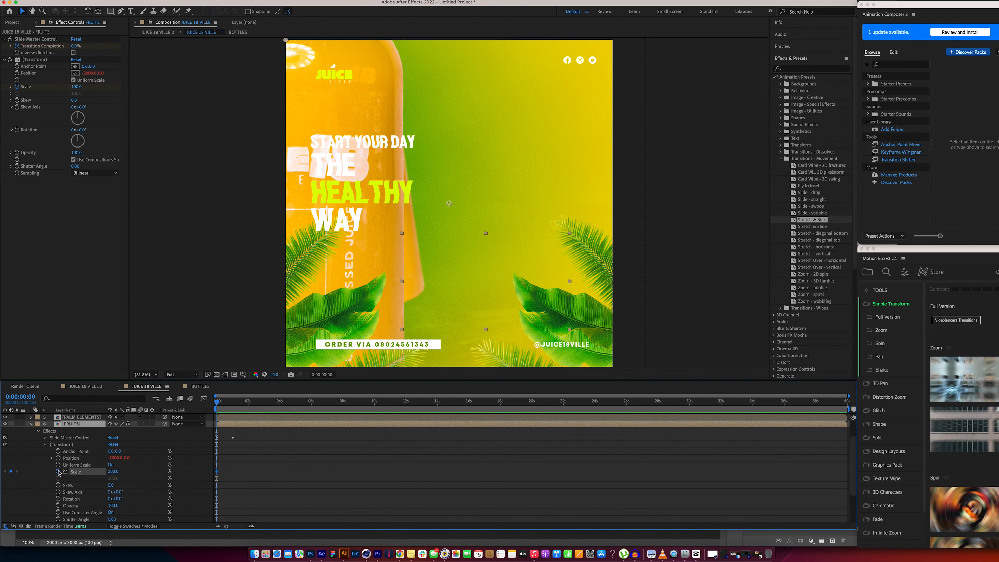
click(113, 472)
text(134)
key(Return)
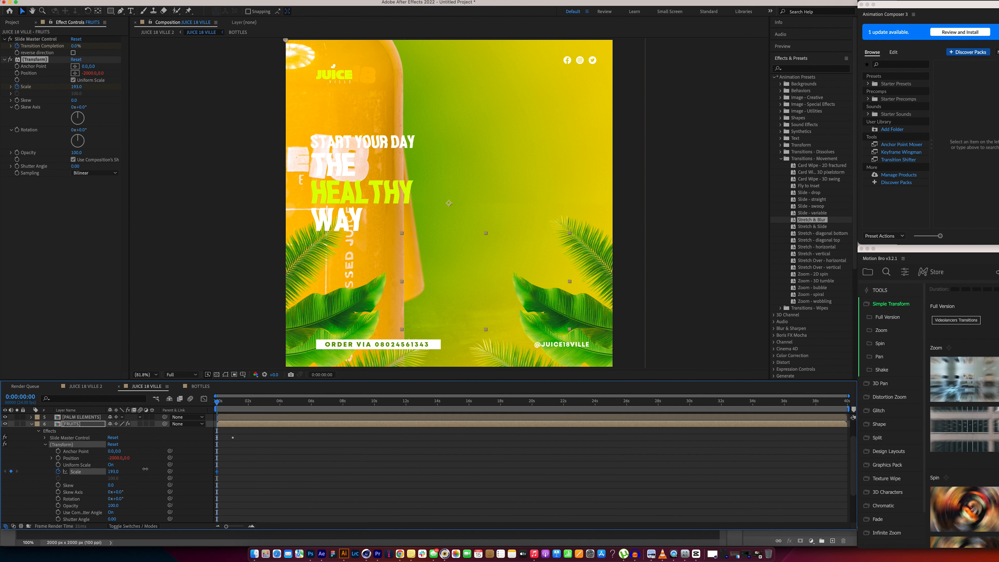
drag(219, 407, 311, 407)
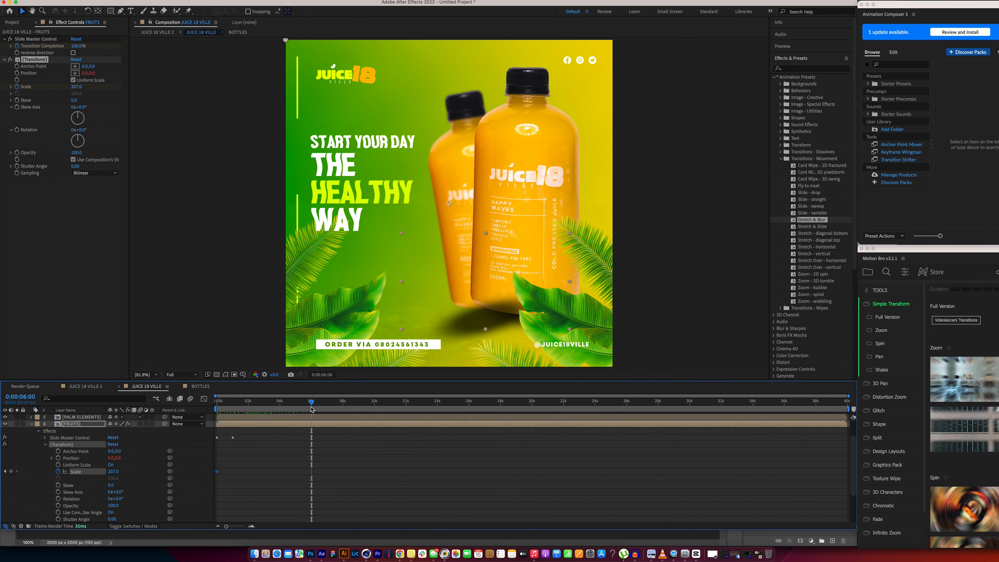
click(33, 425)
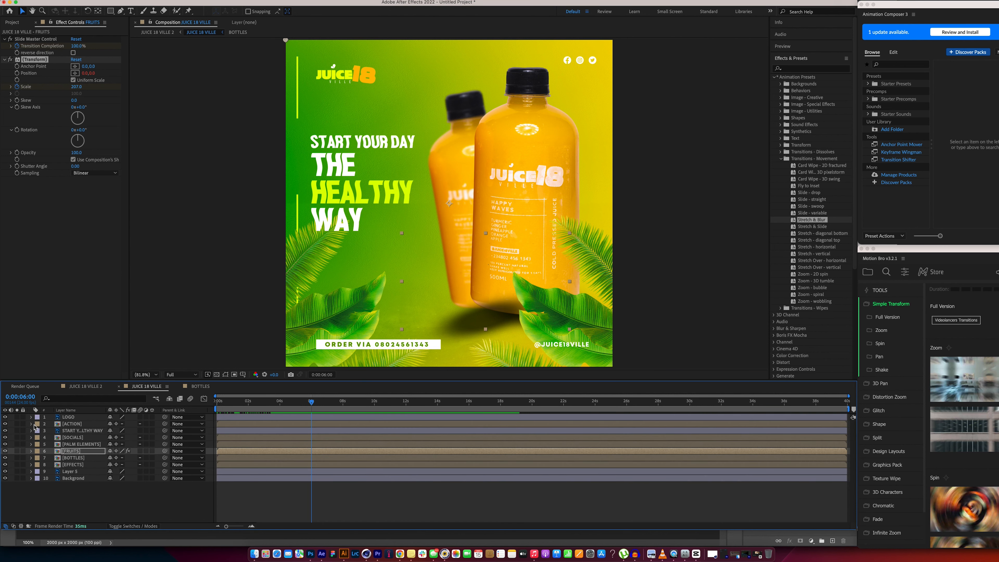
- Preview the fruit slide-in together with the bottles from the beginning of the composition
drag(312, 401, 343, 404)
key(Home)
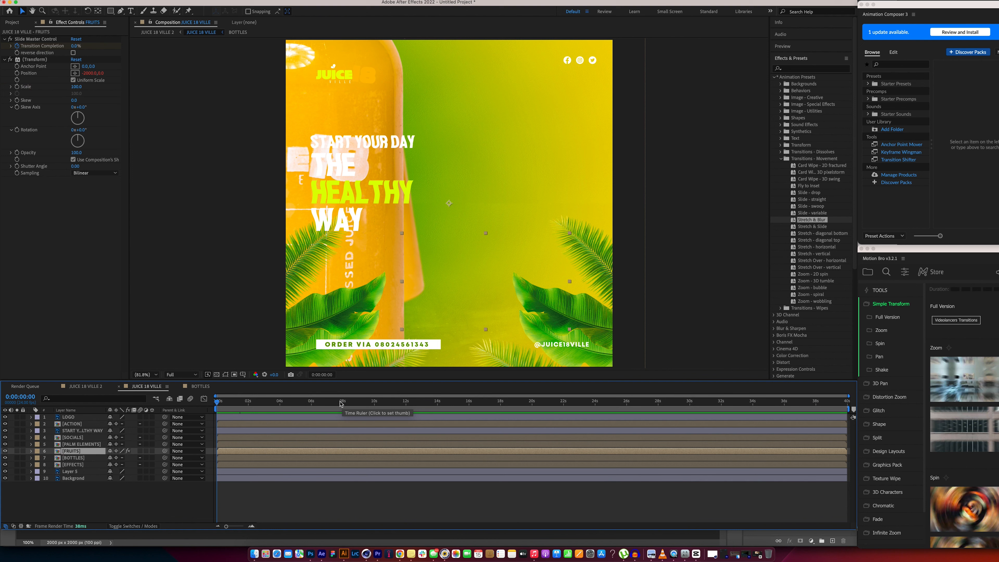
key(space)
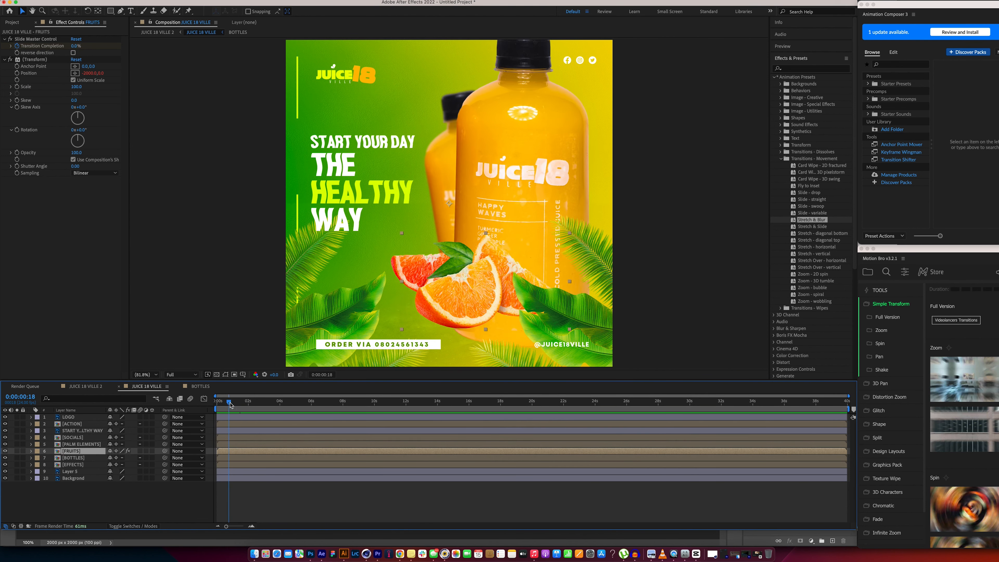
- Briefly check the FRUITS layer's visibility, then expand its Transform properties in the timeline with its Effects group collapsed
click(3, 450)
click(4, 451)
click(5, 451)
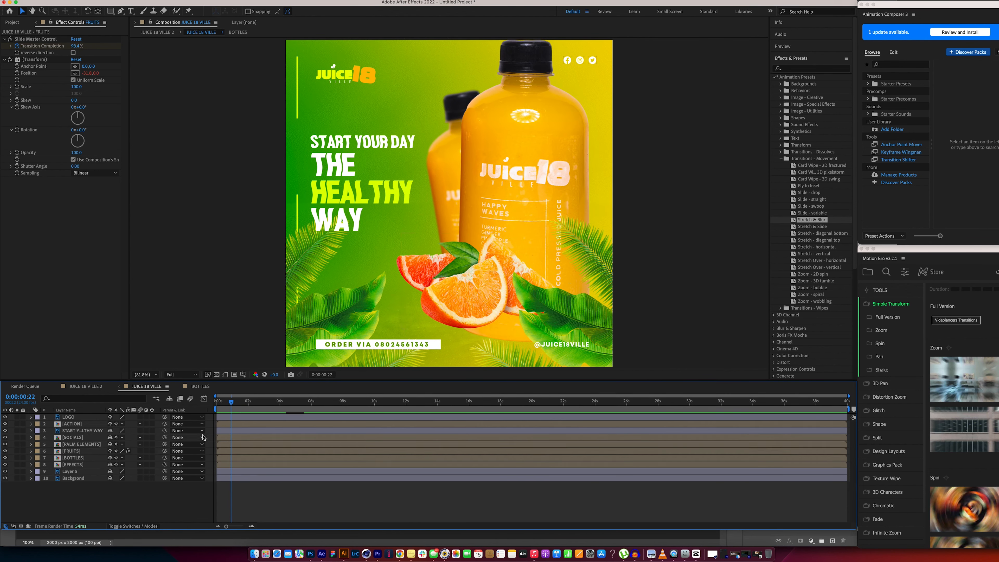
click(68, 453)
key(e)
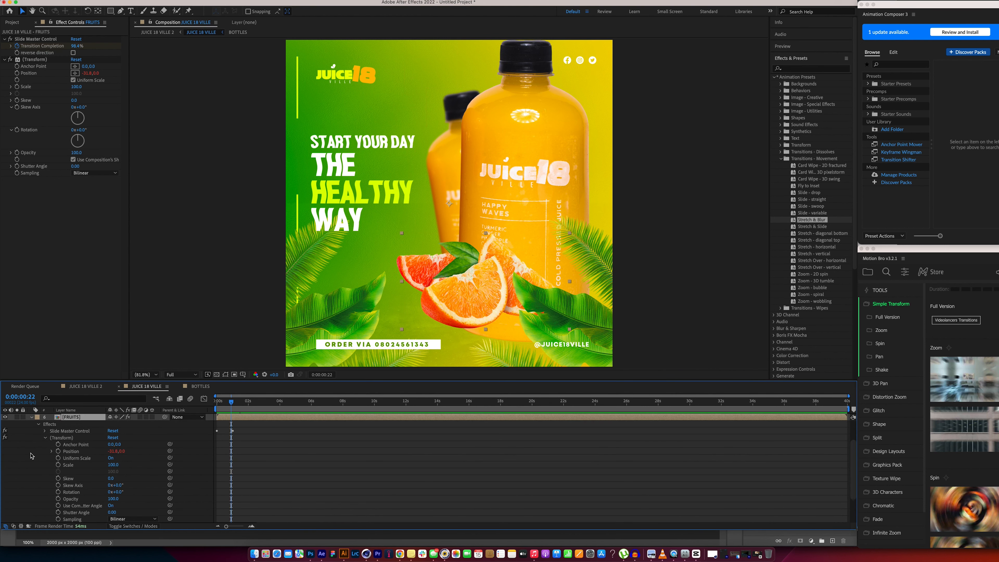
click(45, 438)
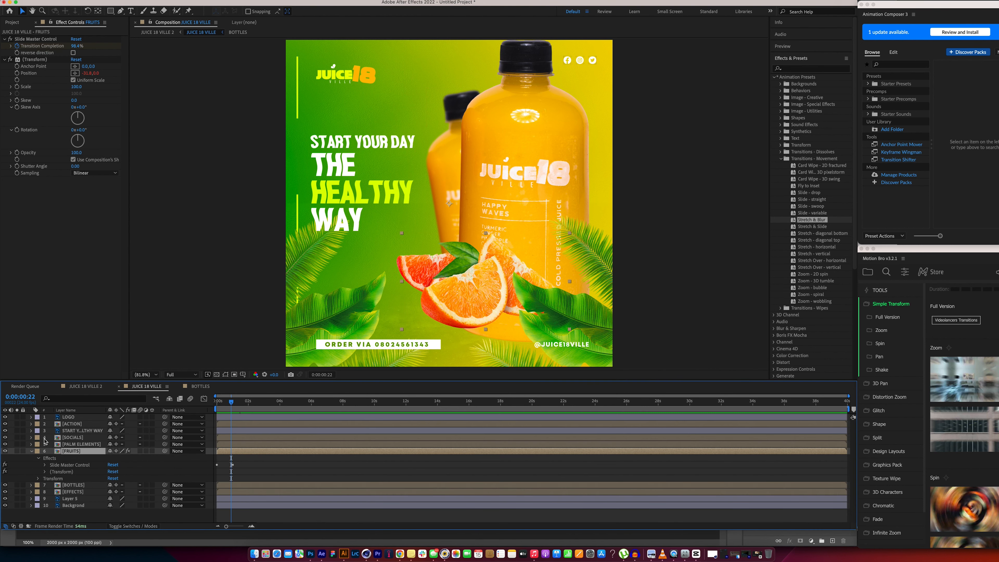
click(48, 474)
click(44, 474)
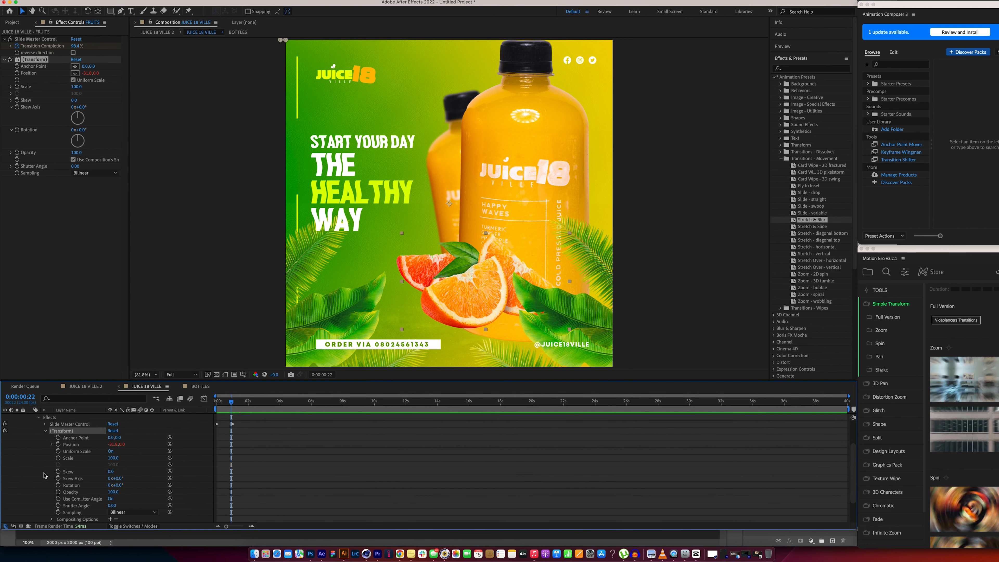
click(45, 431)
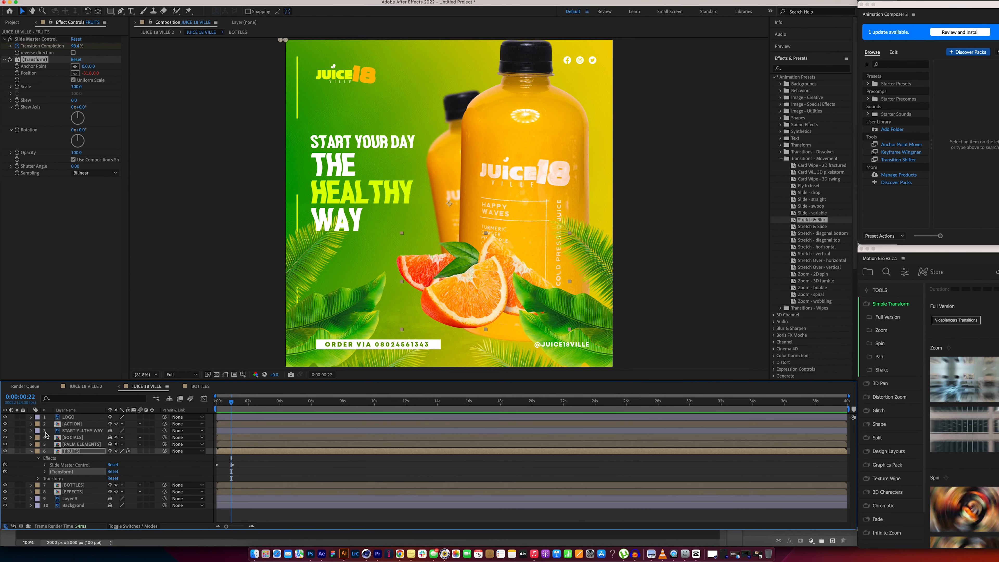
click(39, 458)
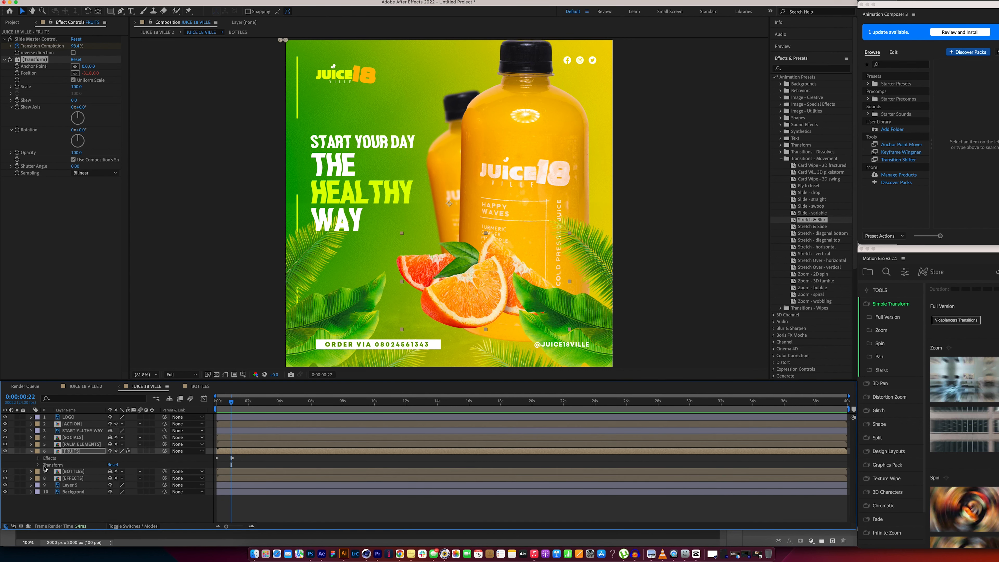
click(38, 465)
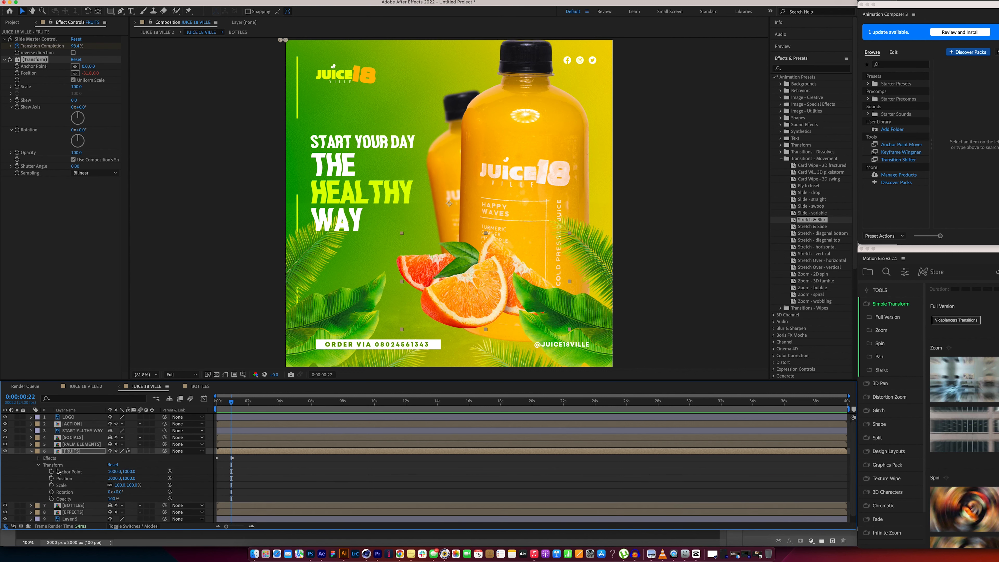
click(52, 485)
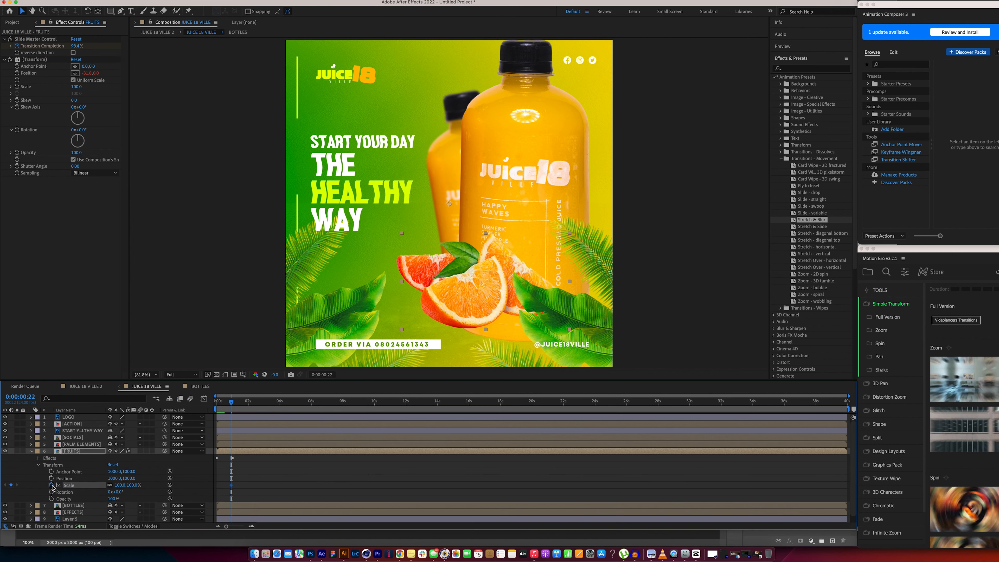
click(117, 486)
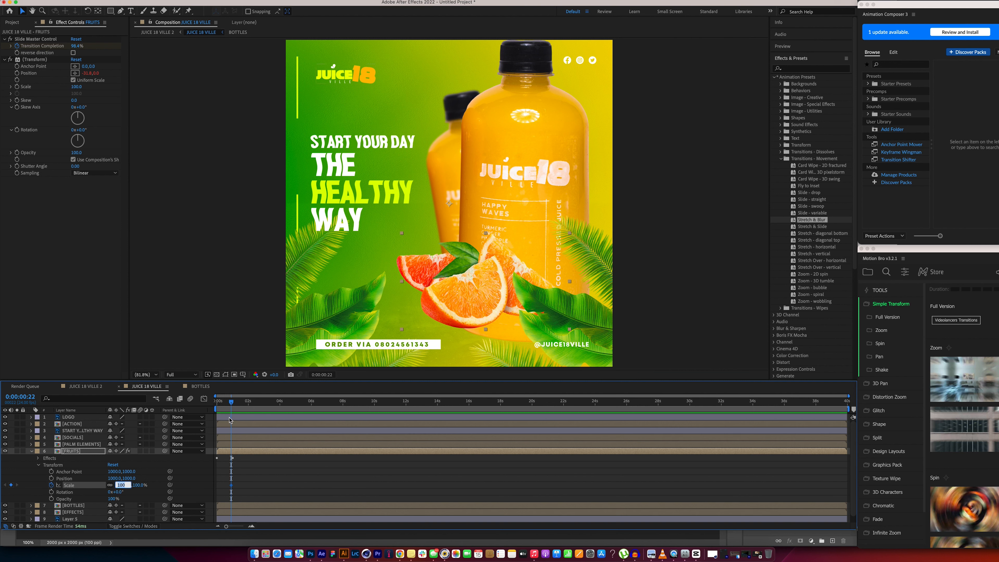
click(12, 486)
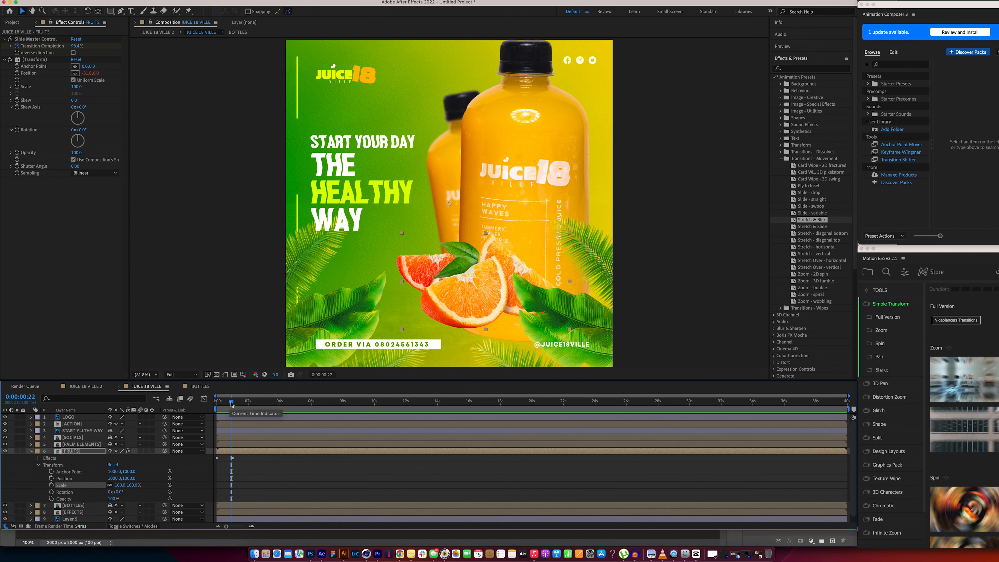
- Keyframe the FRUITS layer's Scale from 205% at 0:00:00:00 to 100% at 0:00:00:20
drag(232, 403, 169, 406)
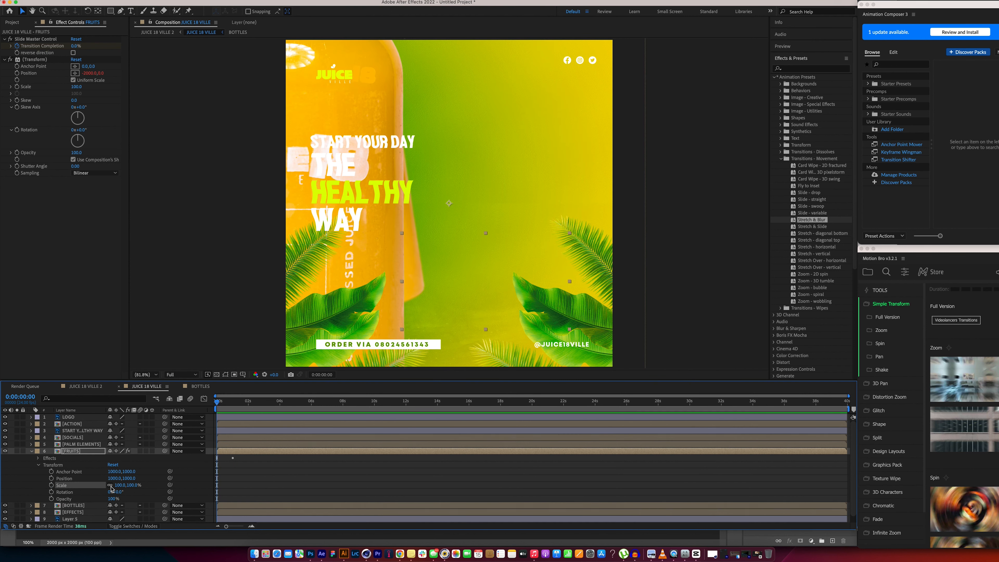
drag(119, 486, 158, 480)
click(51, 485)
mouse_move(217, 405)
mouse_down()
mouse_move(249, 402)
mouse_move(229, 402)
mouse_up()
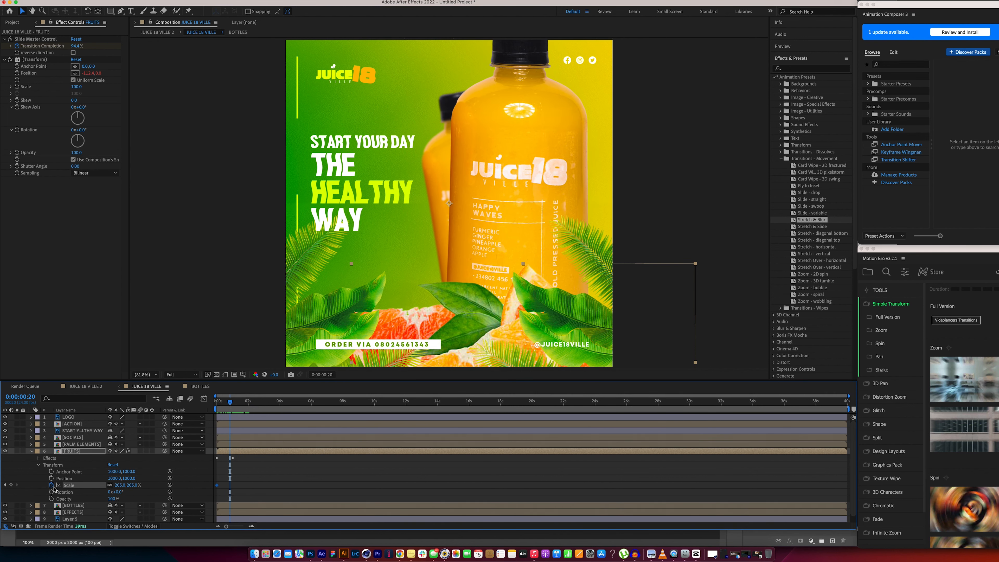
click(11, 485)
click(119, 485)
key(Return)
- Delay the FRUITS layer's 100% Scale keyframe to about 0:00:01:17, preview the fruit animation and collapse the layer
mouse_move(230, 405)
mouse_down()
mouse_move(220, 405)
mouse_move(243, 405)
mouse_up()
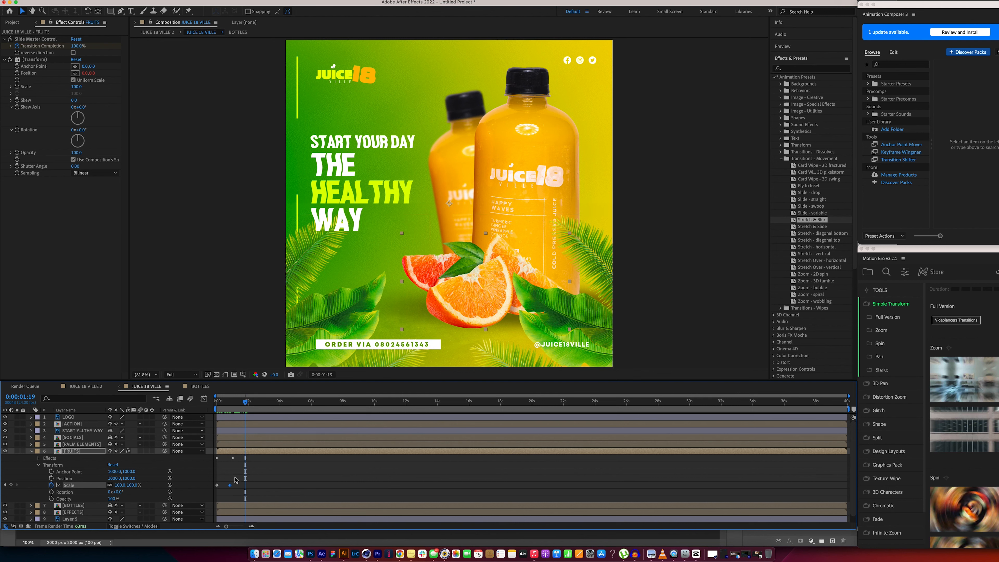
drag(245, 401, 278, 403)
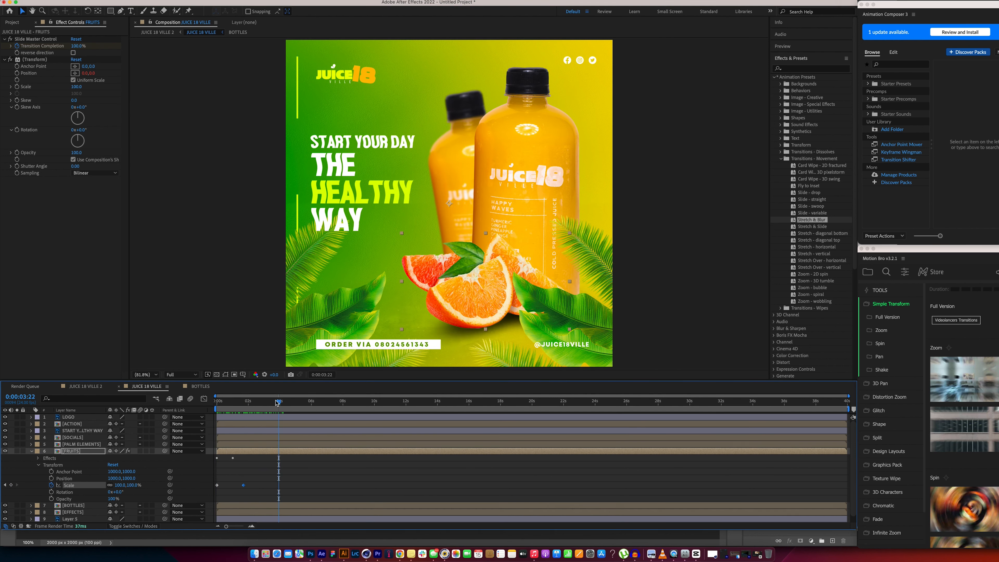
click(31, 451)
- Start a Scale animation on the PALM ELEMENTS layer with a keyframe of 182% at 0:00:00:00
click(82, 445)
click(6, 445)
click(5, 445)
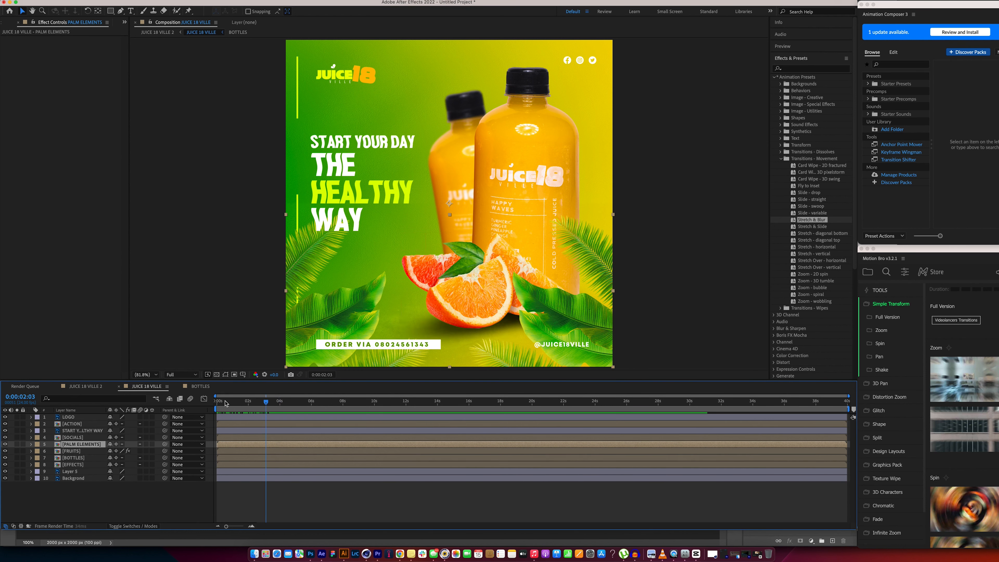
key(Home)
click(31, 445)
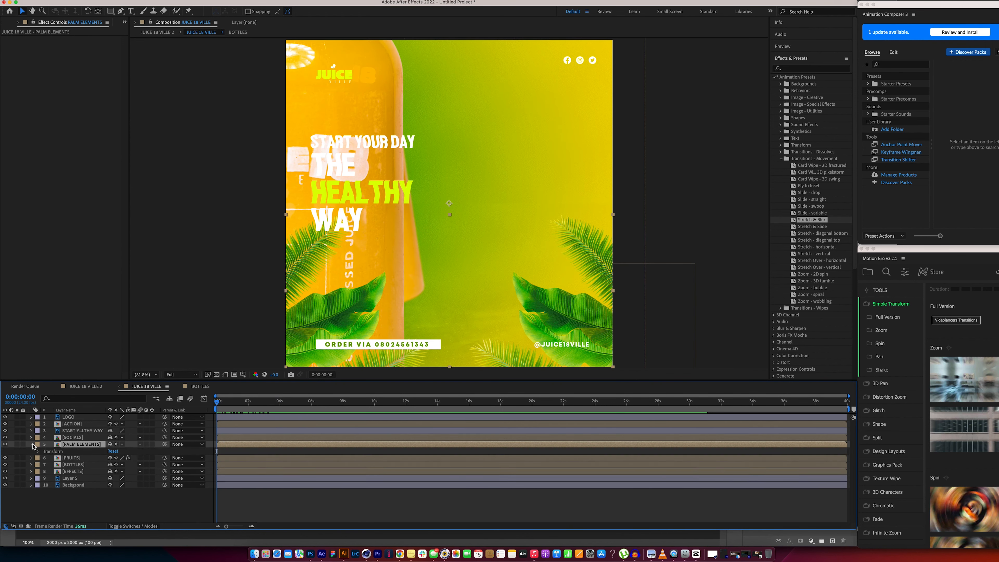
click(38, 452)
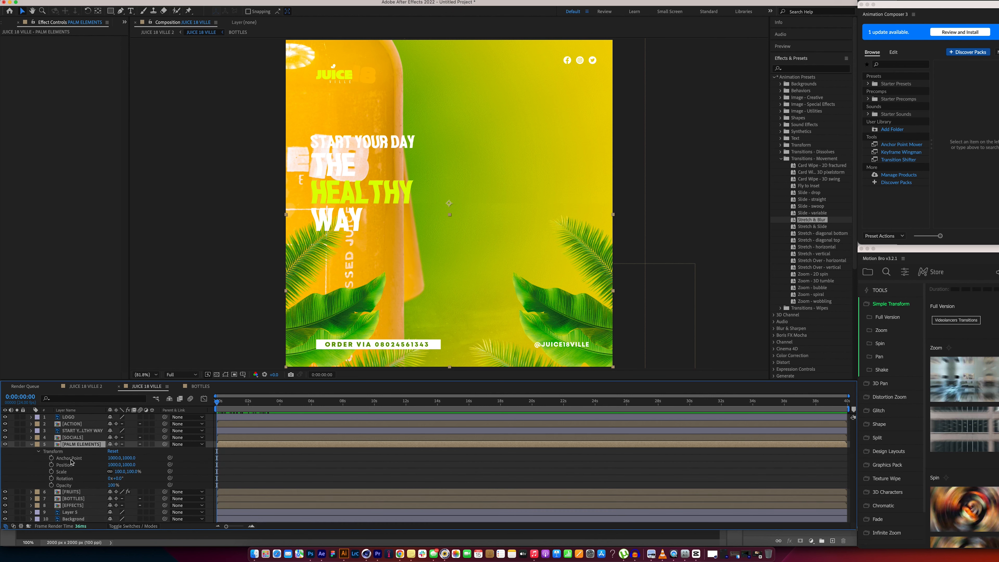
click(51, 472)
drag(120, 472, 151, 471)
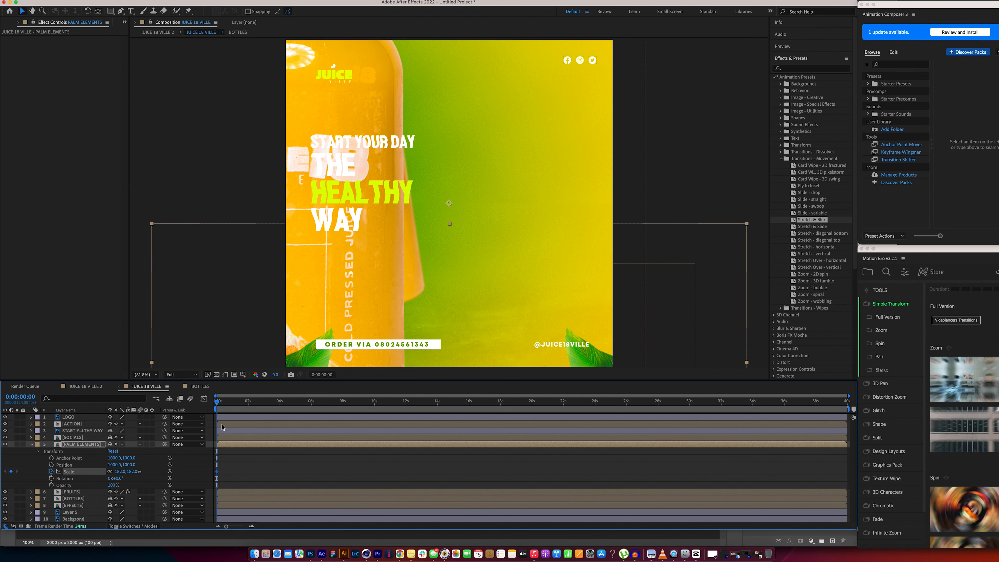
- Add a 100% Scale keyframe to the PALM ELEMENTS layer at 0:00:01:17, preview the motion and collapse the layer
drag(220, 407, 234, 405)
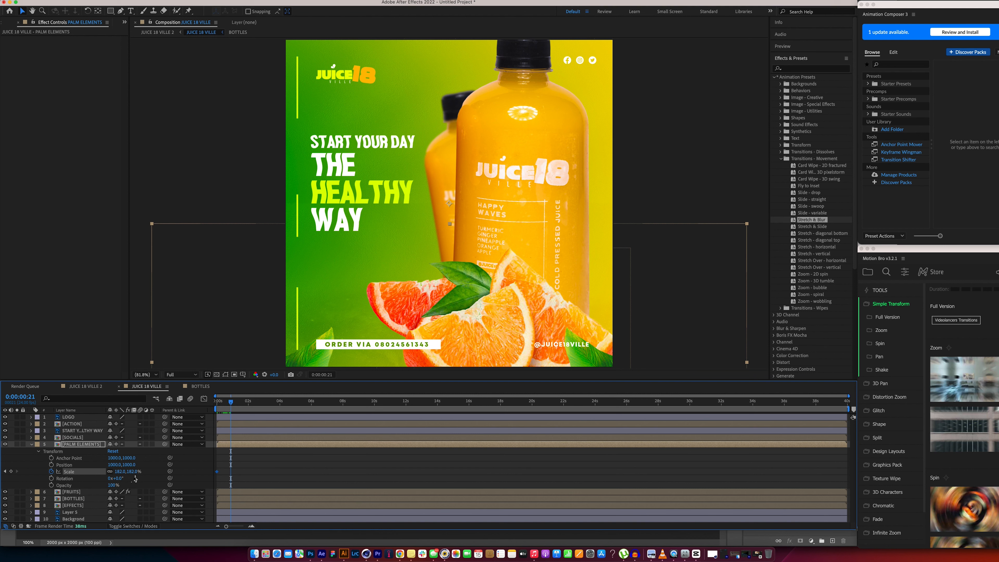
drag(232, 403, 245, 403)
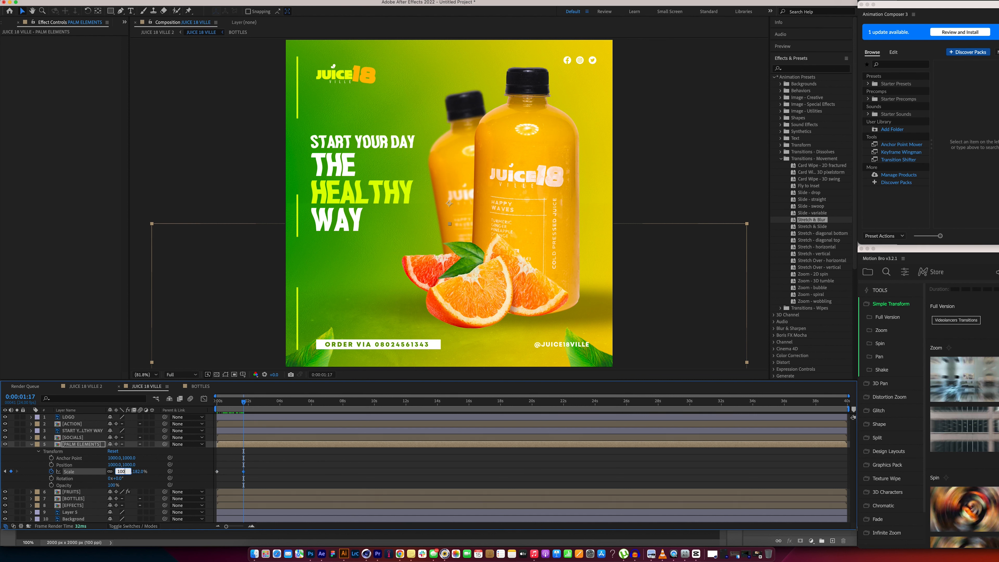
key(Return)
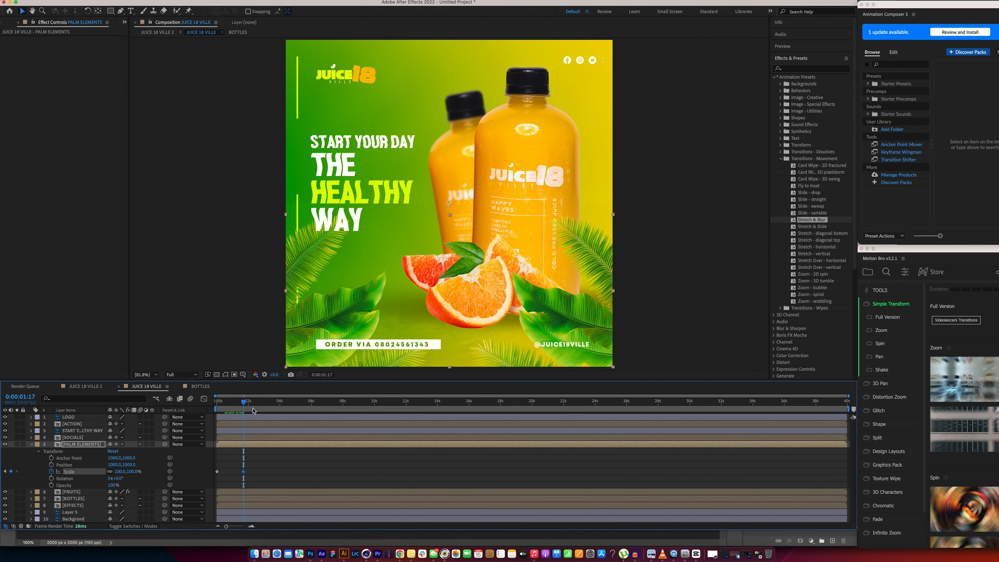
drag(227, 405, 257, 402)
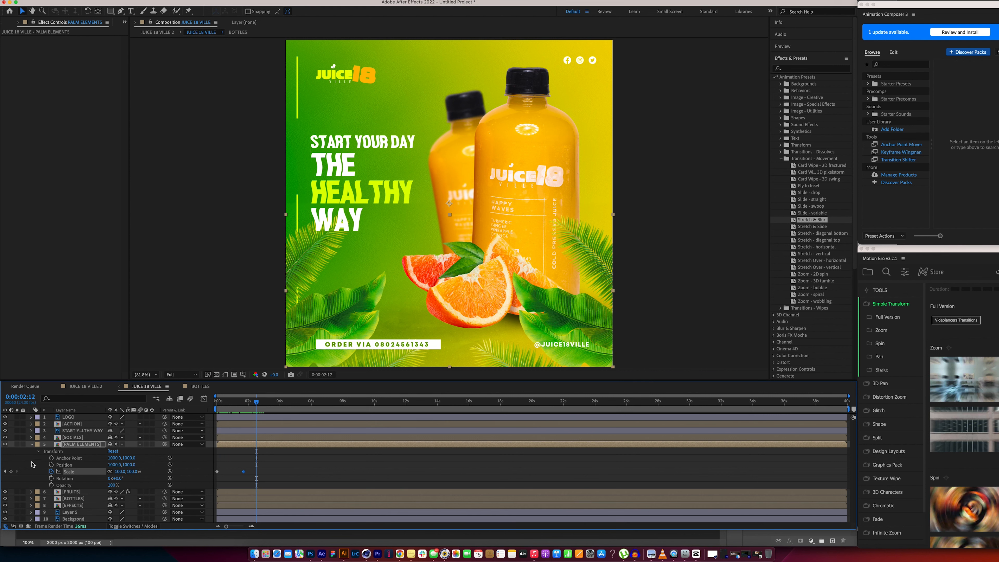
click(31, 444)
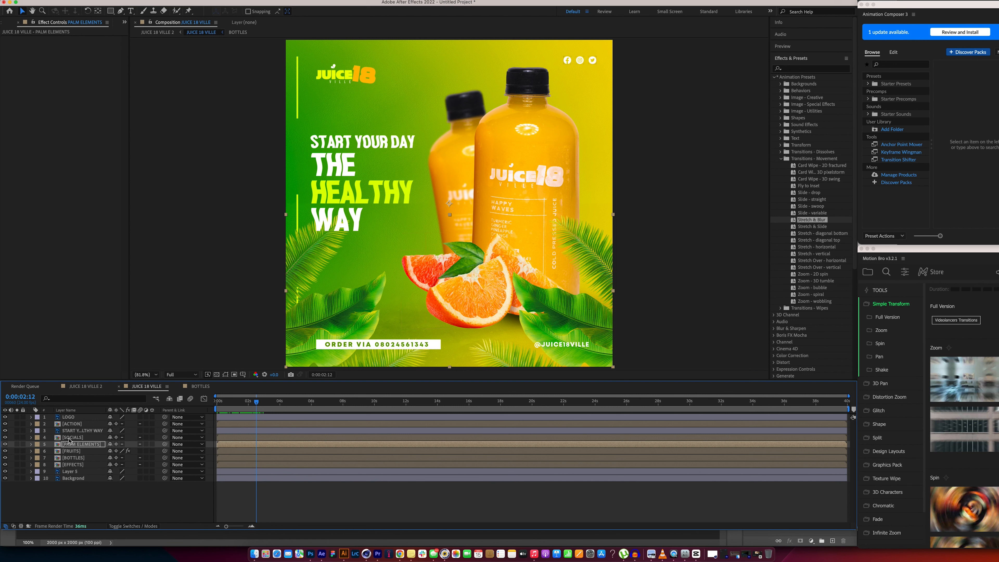
- Play the composition from the start and check the START YOUR DAY THE HEALTHY WAY layer by toggling its visibility
click(76, 431)
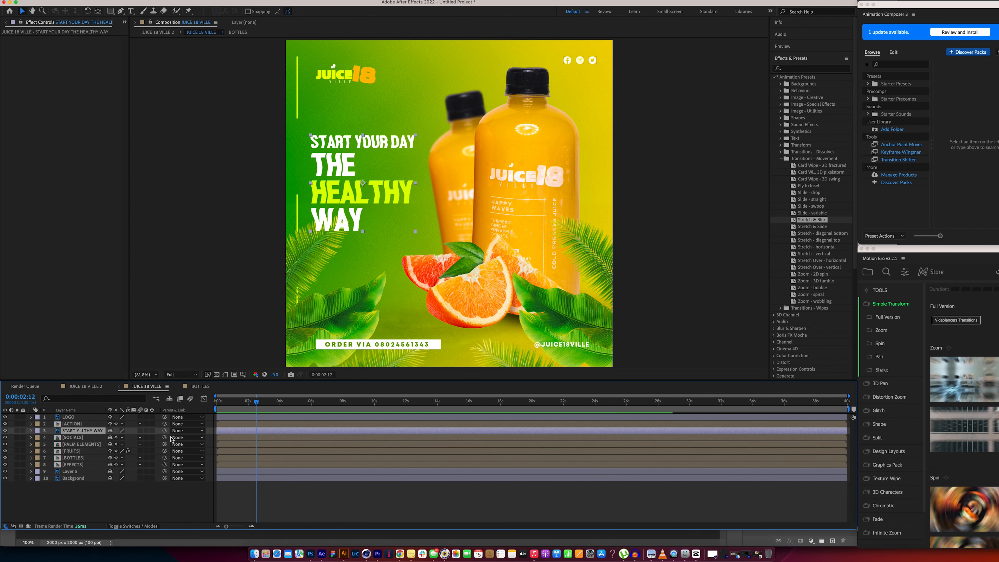
drag(256, 401, 213, 409)
key(space)
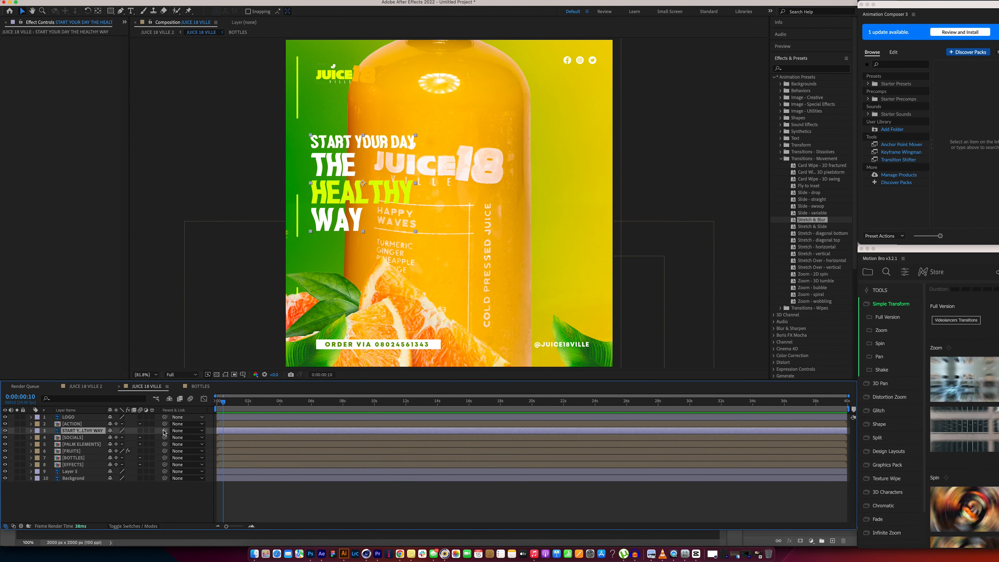
click(5, 430)
click(5, 431)
- Apply the Slide - drop preset to the START YOUR DAY THE HEALTHY WAY layer, shift its start to about 0:00:00:16 and preview it
mouse_move(217, 404)
mouse_down()
mouse_move(205, 404)
mouse_move(226, 402)
mouse_up()
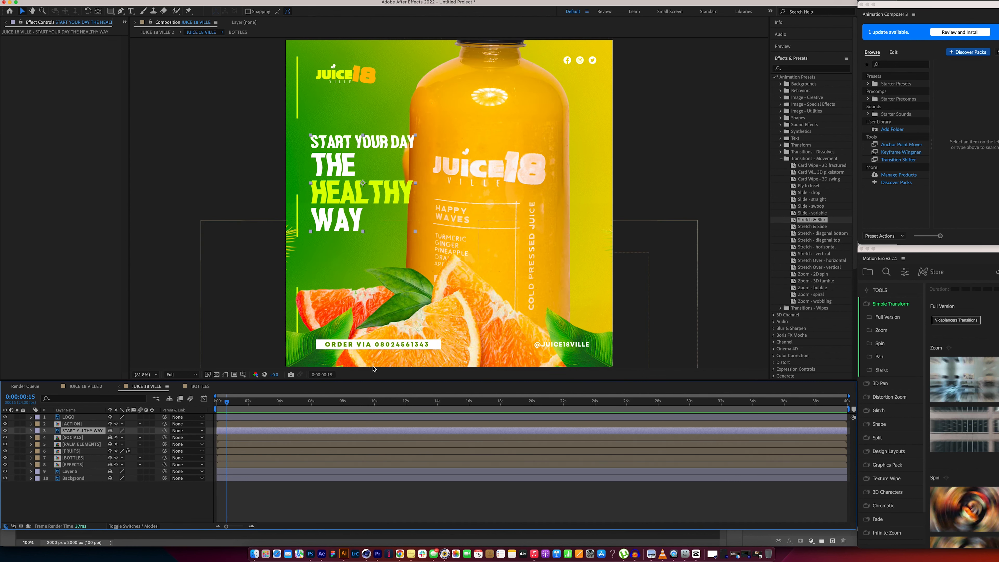
drag(237, 398, 217, 401)
key(space)
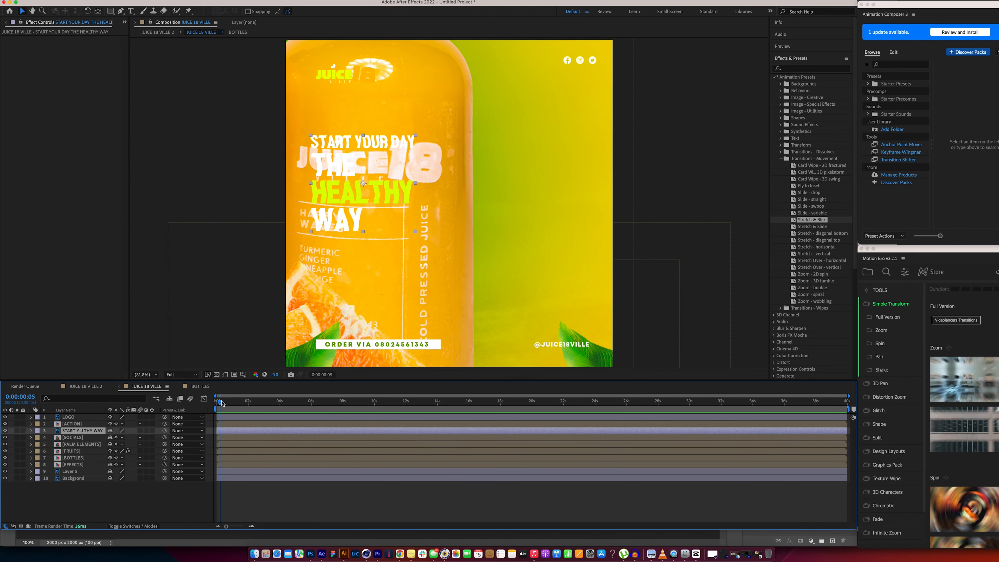
double_click(817, 193)
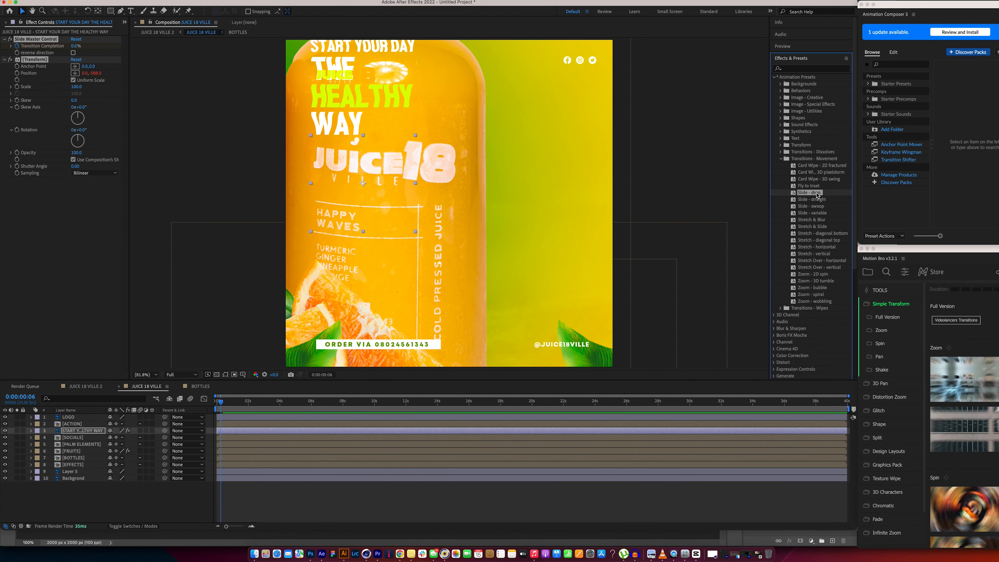
mouse_move(216, 432)
mouse_down()
mouse_move(228, 403)
mouse_move(256, 433)
mouse_move(240, 404)
mouse_move(225, 406)
mouse_move(252, 403)
mouse_up()
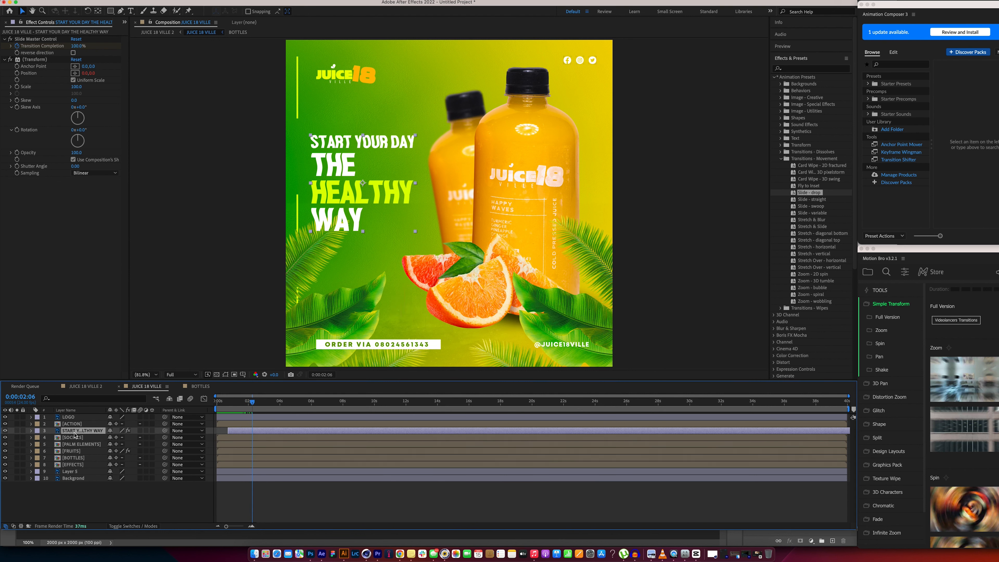
- Apply the Slide - straight preset to the LOGO layer, move its start to about 0:00:01:16 and preview the slide-in
click(71, 417)
mouse_move(226, 406)
mouse_down()
mouse_move(194, 405)
mouse_move(226, 402)
mouse_up()
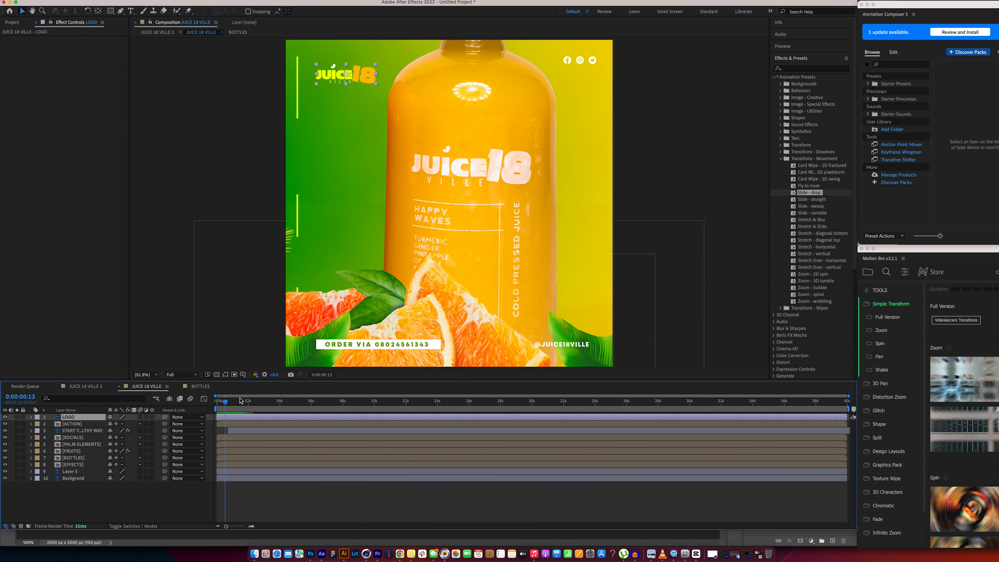
double_click(822, 199)
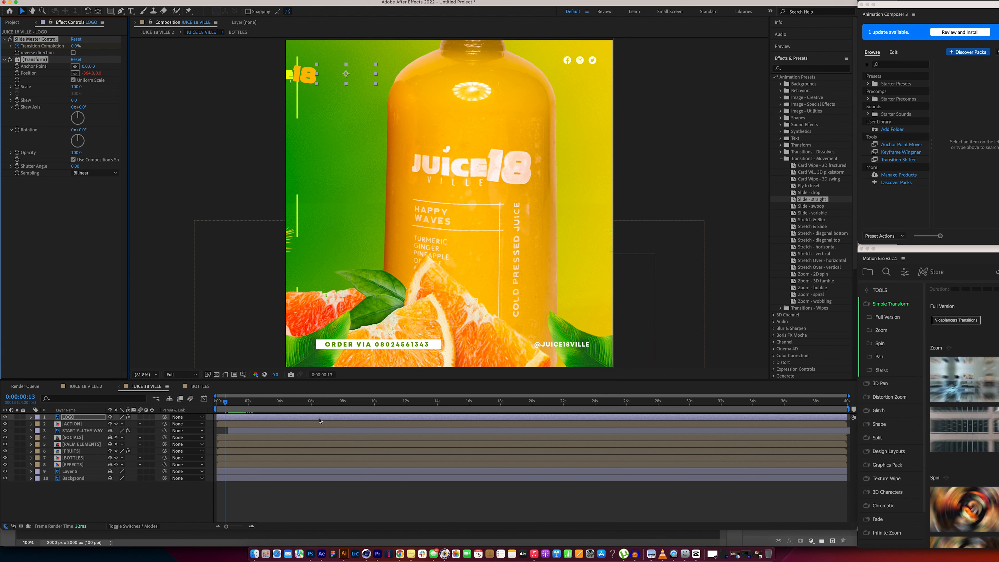
drag(280, 421, 312, 420)
key(space)
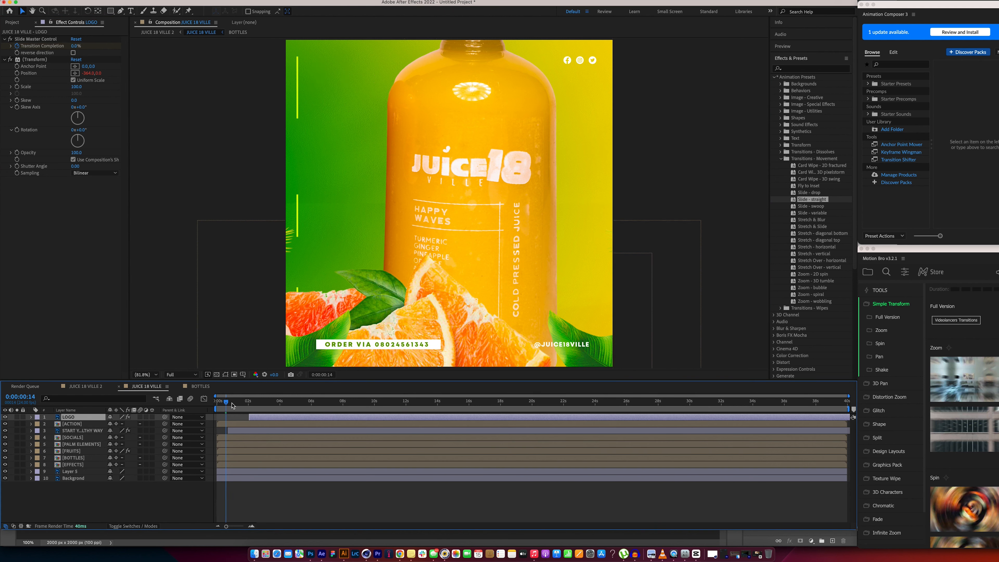
mouse_move(265, 405)
mouse_down()
mouse_move(266, 420)
mouse_move(219, 408)
mouse_move(290, 407)
mouse_move(215, 408)
mouse_move(266, 415)
mouse_up()
key(space)
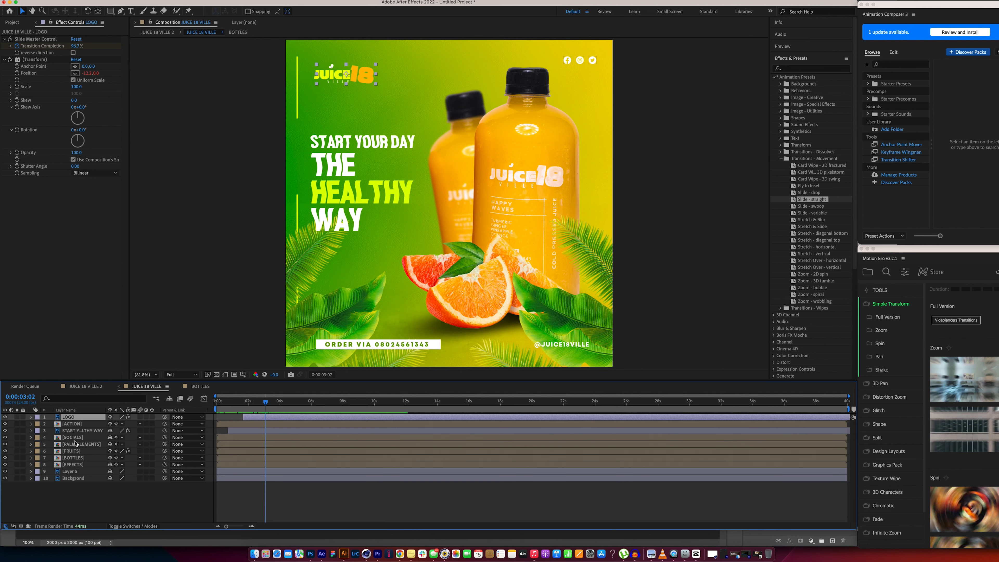
- Try the Dissolve - unmelt preset on the ACTION layer at 0:00:00:18 and scrub through the transition
click(75, 424)
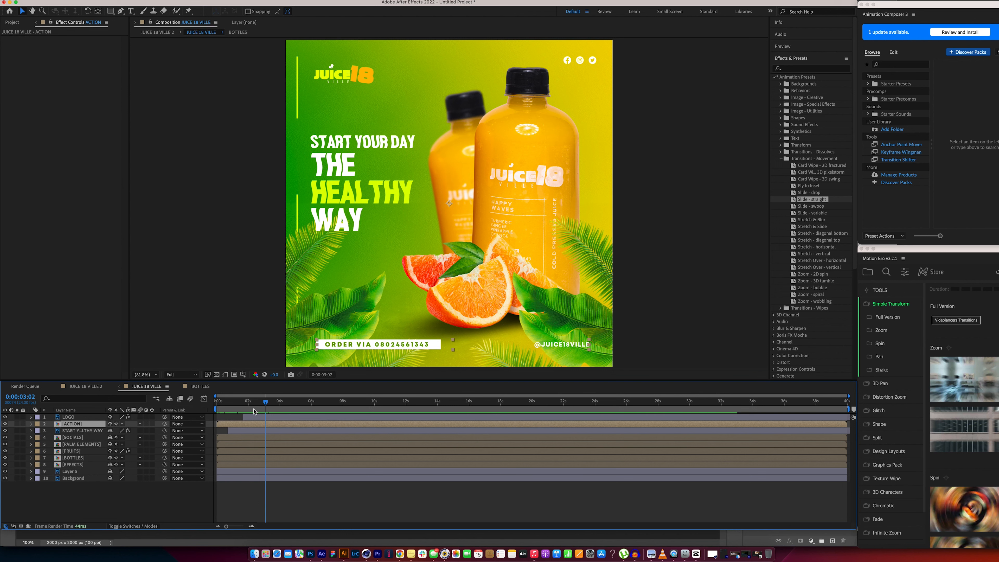
drag(264, 410, 231, 410)
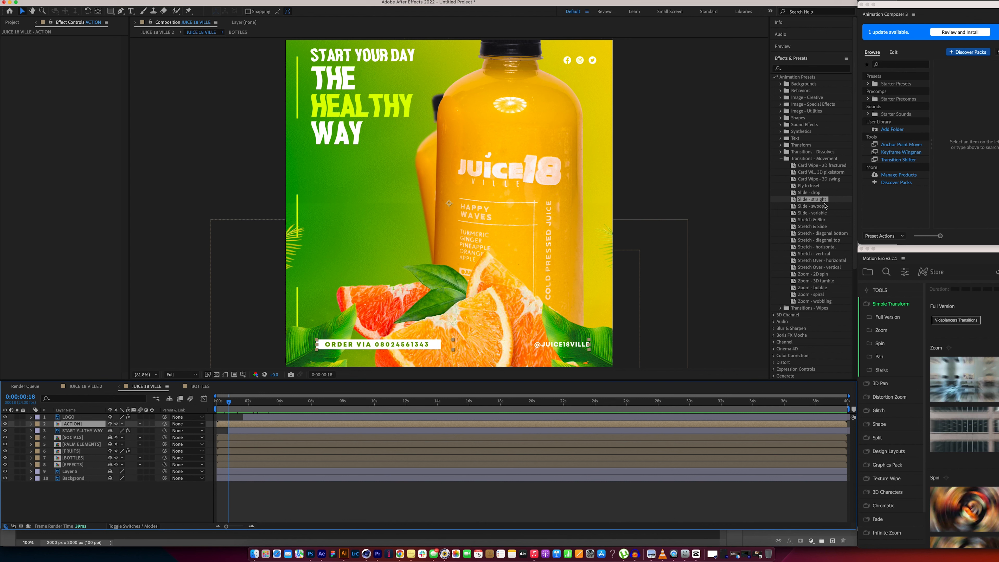
click(781, 159)
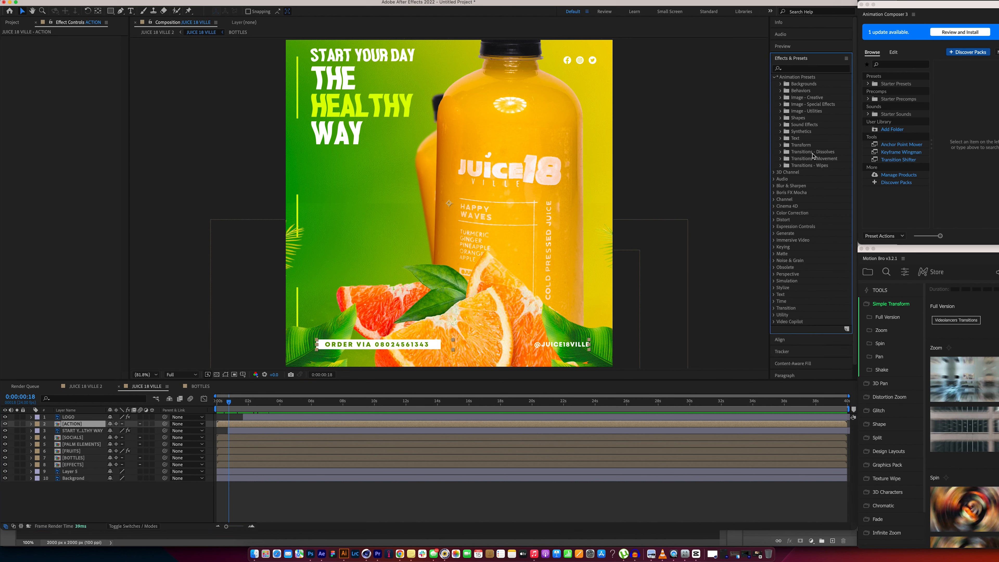
click(781, 152)
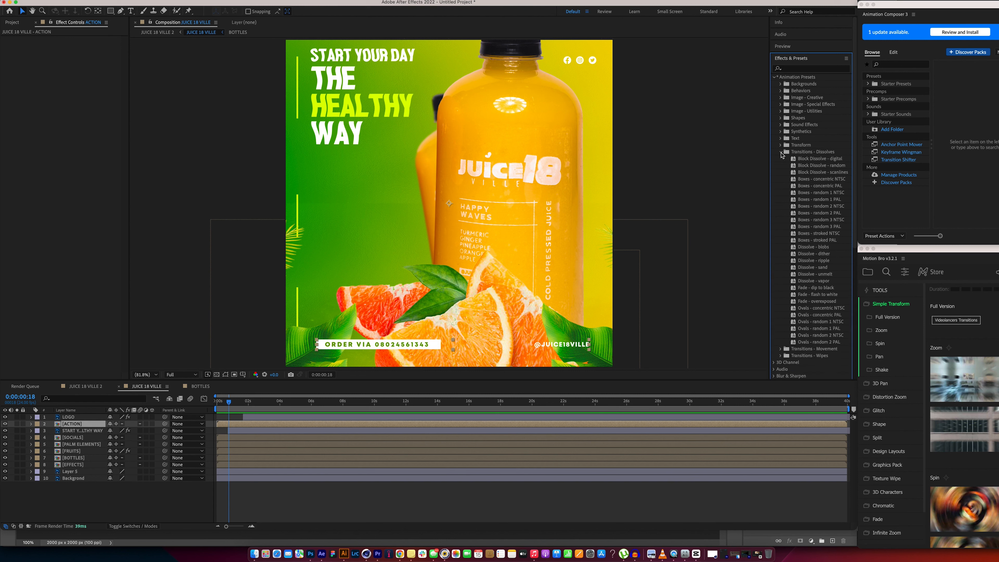
double_click(804, 278)
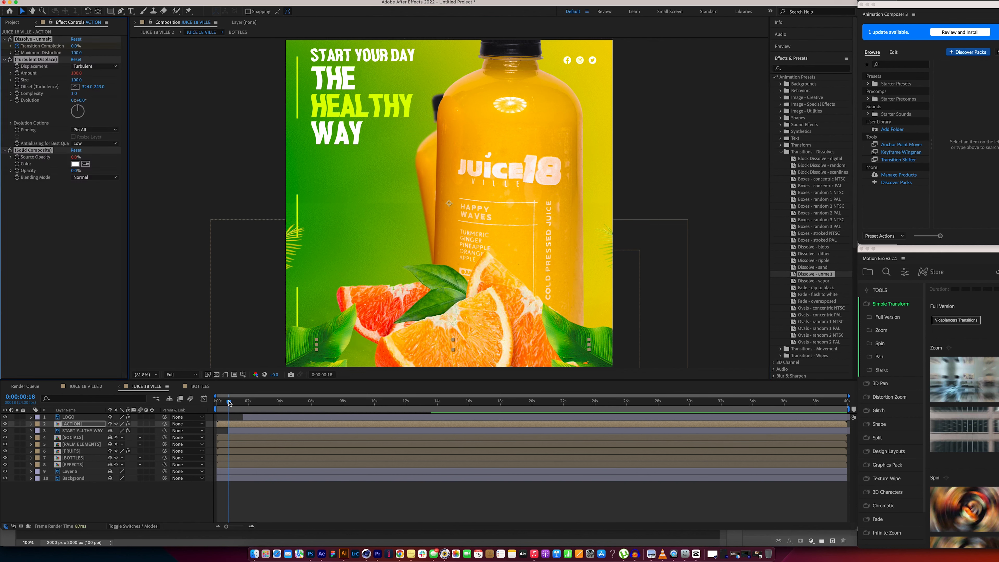
drag(230, 403, 235, 401)
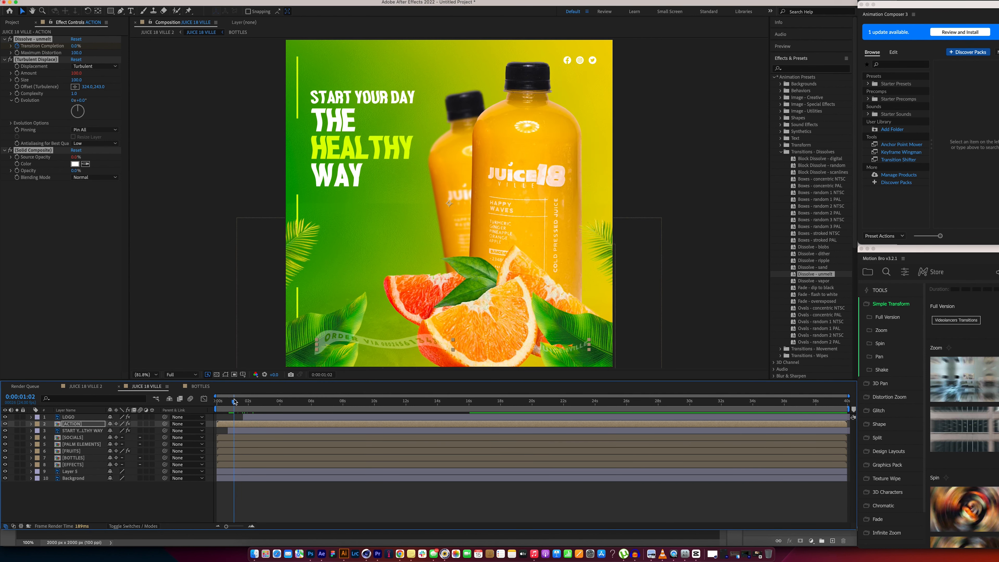
- Try the Slide - swoop movement preset on the ACTION layer at 0:00:01:03, preview it and undo it
click(781, 153)
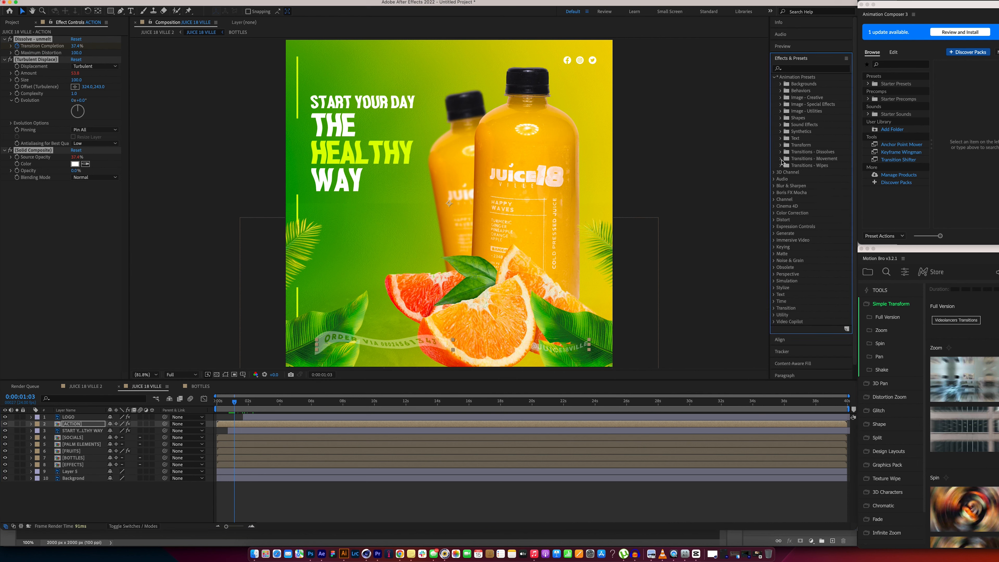
click(781, 159)
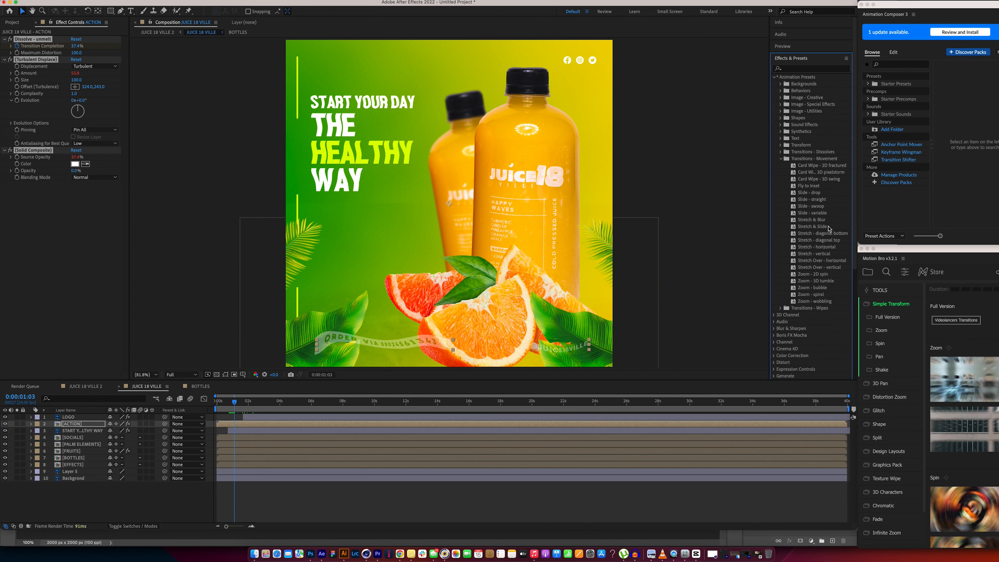
double_click(811, 206)
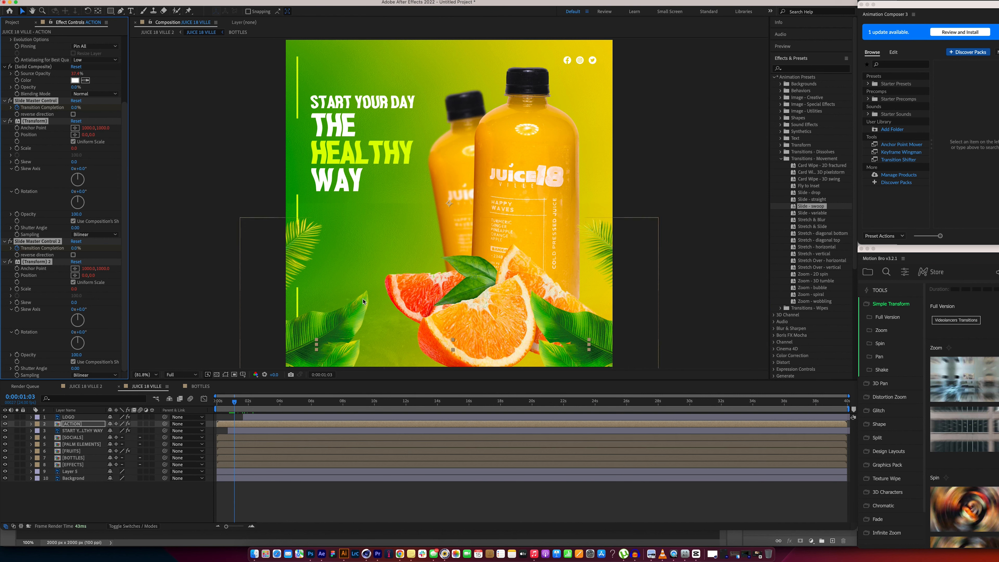
key(slash)
mouse_move(236, 405)
mouse_down()
mouse_move(360, 402)
mouse_move(232, 401)
mouse_up()
key(super+z)
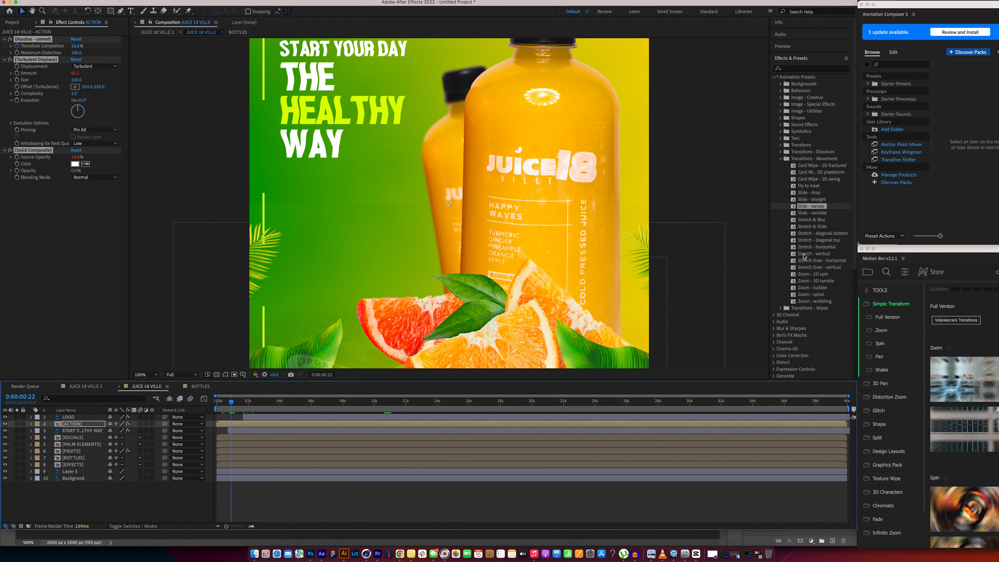
- Try the Zoom - 2D spin preset on the ACTION layer at 0:00:00:22, preview it with the whole frame fitted, and undo it
double_click(815, 275)
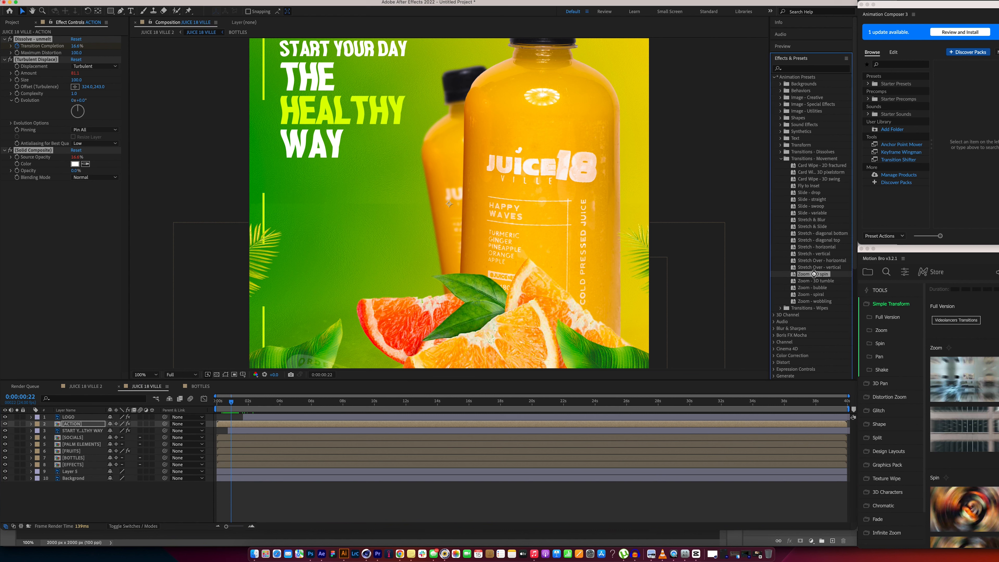
click(233, 403)
drag(233, 403, 281, 402)
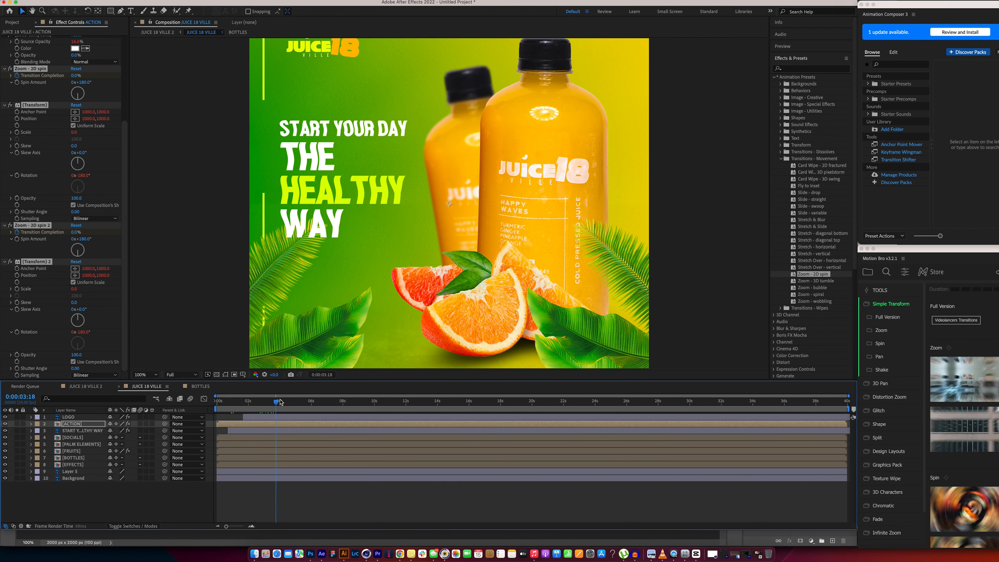
click(152, 374)
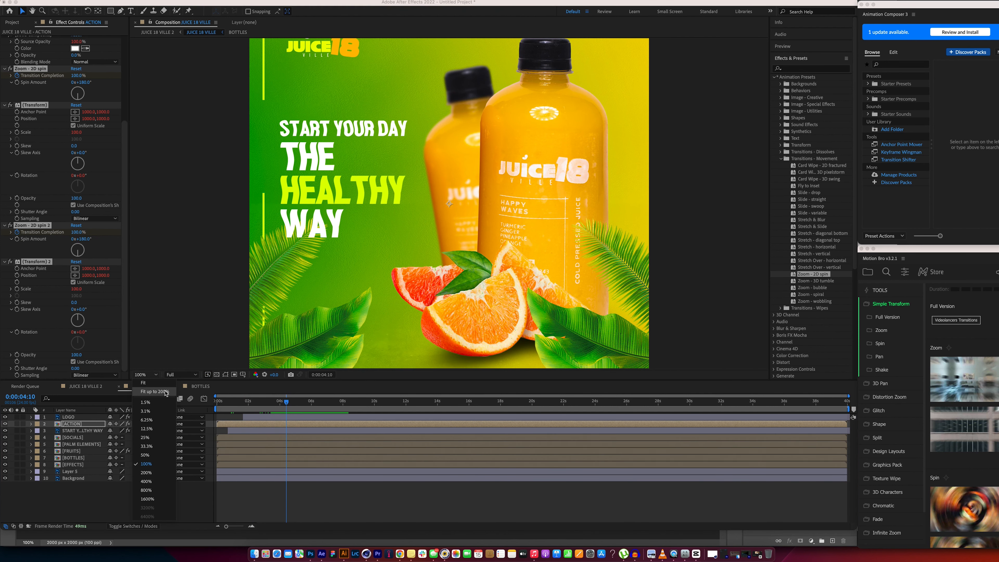
click(175, 389)
key(Home)
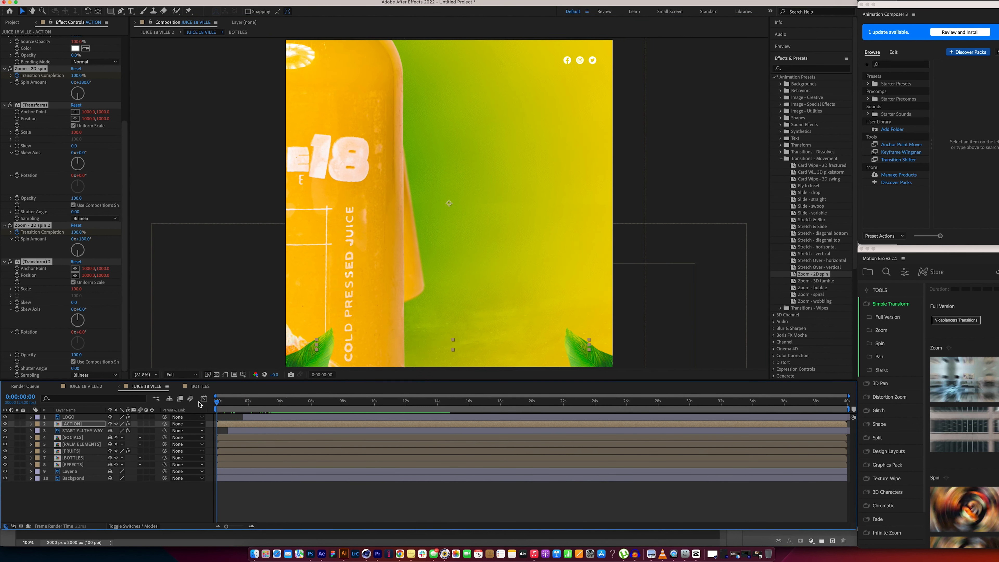
drag(220, 404, 244, 403)
key(super+z)
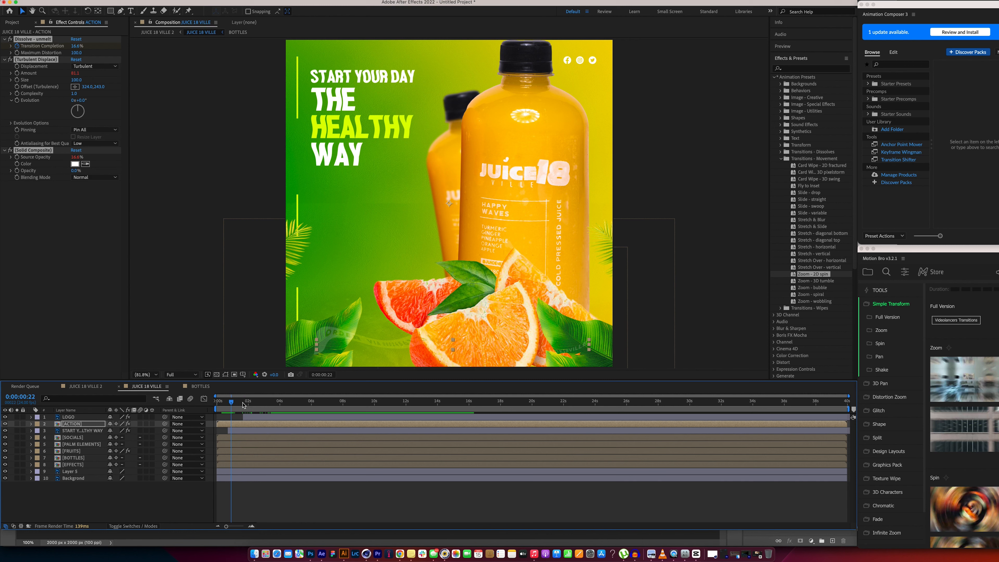
- Undo the Dissolve - unmelt preset, apply Zoom - bubble to the ACTION layer at 0:00:00:18 instead, and preview it
mouse_move(233, 404)
mouse_down()
mouse_move(243, 403)
mouse_move(229, 401)
mouse_up()
key(super+z)
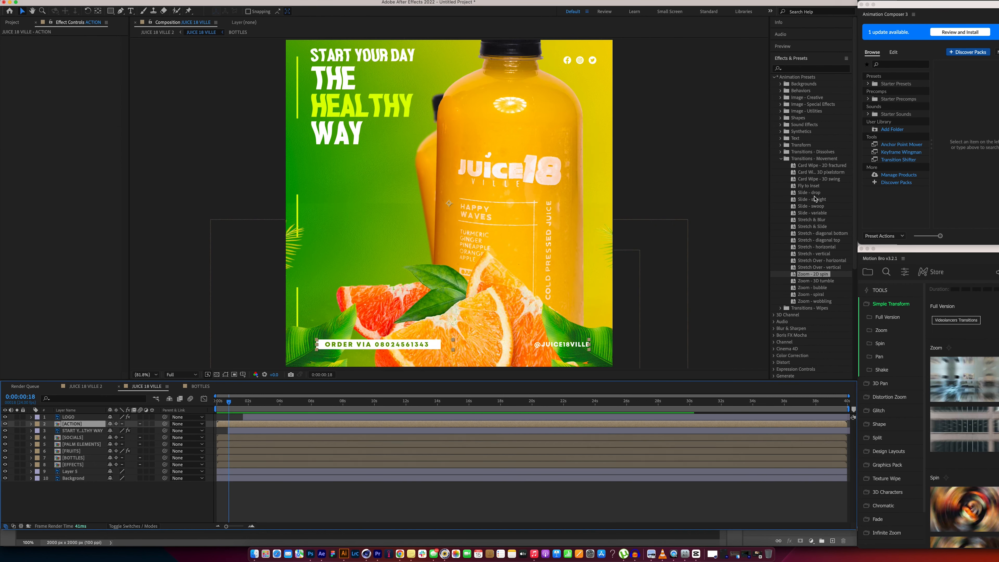
double_click(814, 288)
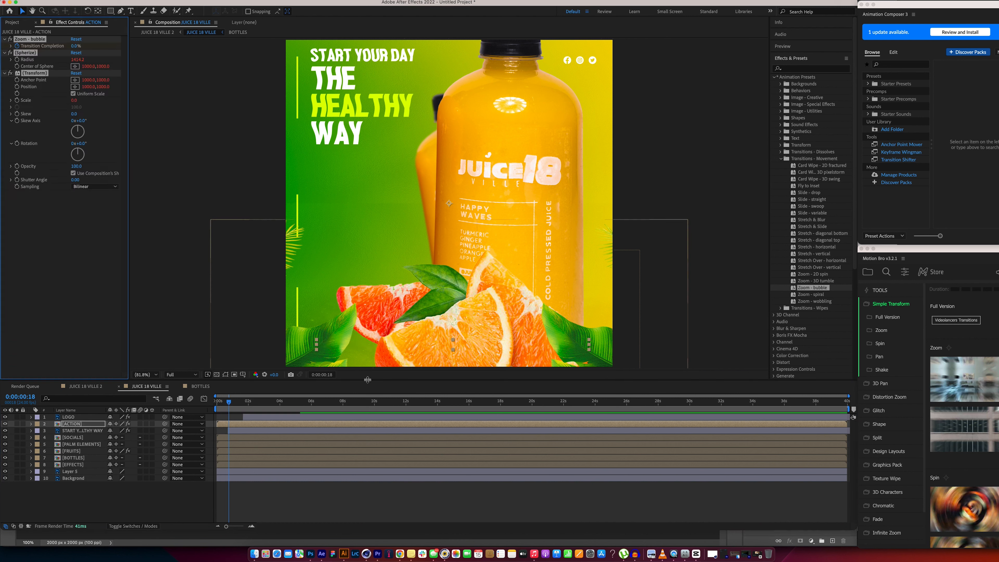
click(231, 402)
drag(230, 402, 267, 399)
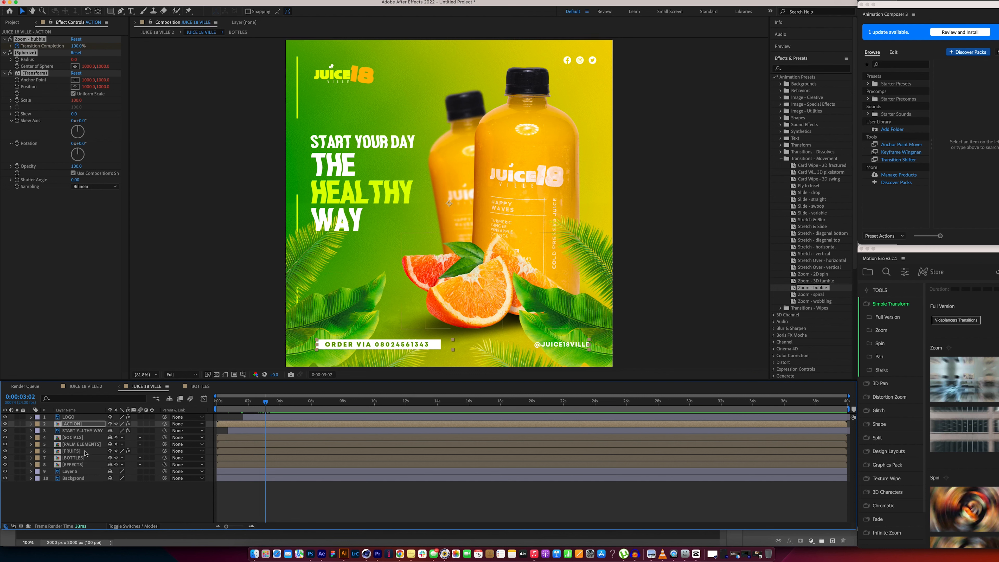
- Shift the START YOUR DAY THE HEALTHY WAY layer earlier so it starts at about 0:00:00:00
click(83, 431)
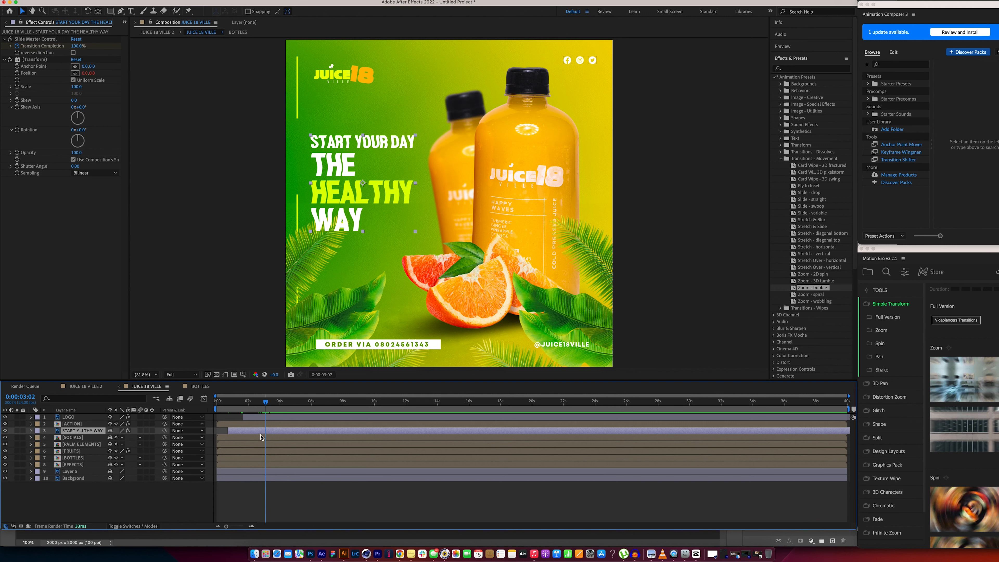
drag(255, 434, 249, 433)
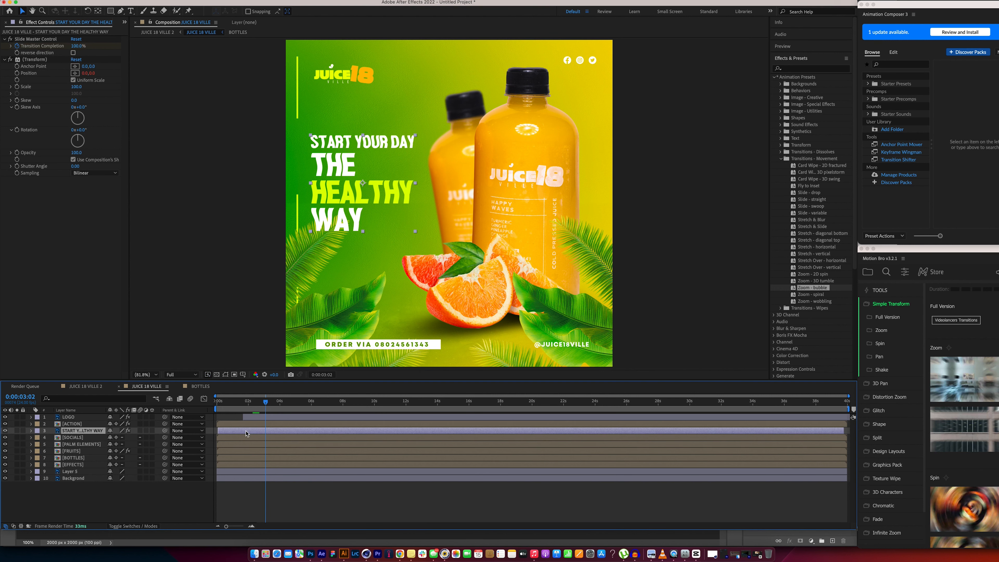
- Try shifting ACTION, SOCIALS, PALM ELEMENTS, FRUITS, BOTTLES and EFFECTS together to start at about 0:00:00:23, and scrub through the result
drag(232, 467, 232, 442)
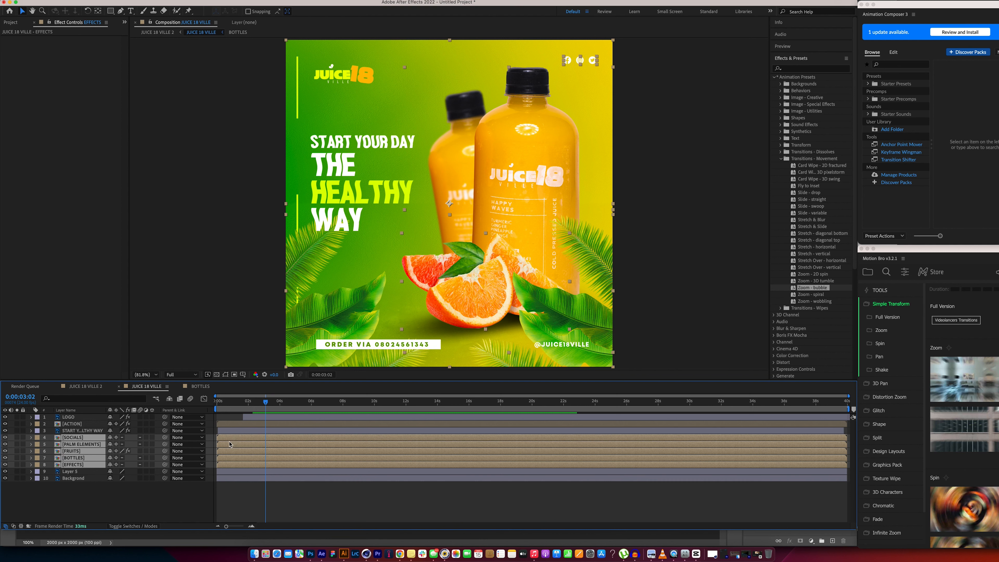
drag(232, 431, 232, 426)
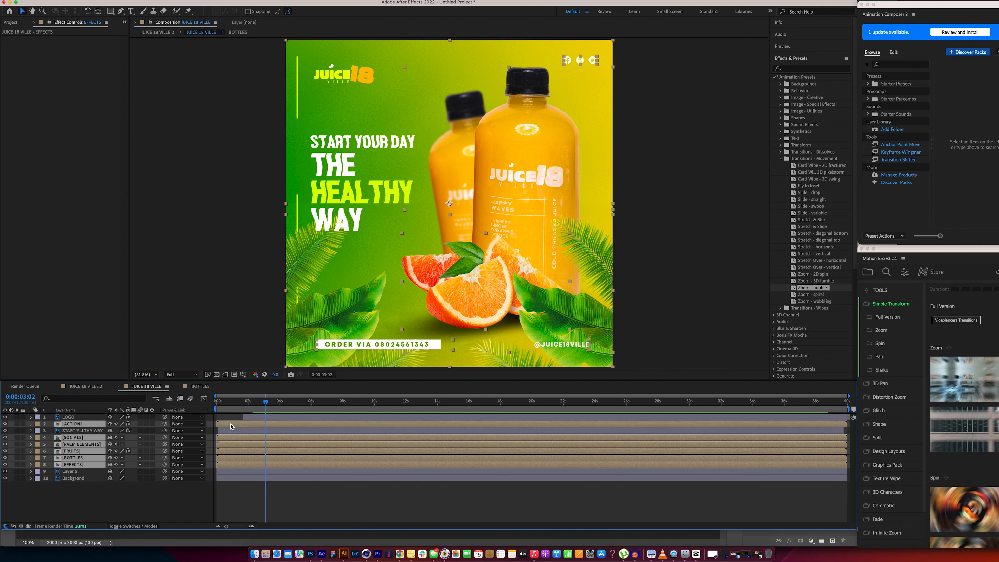
mouse_move(239, 427)
mouse_down()
mouse_move(261, 426)
mouse_move(204, 400)
mouse_move(237, 401)
mouse_move(244, 439)
mouse_up()
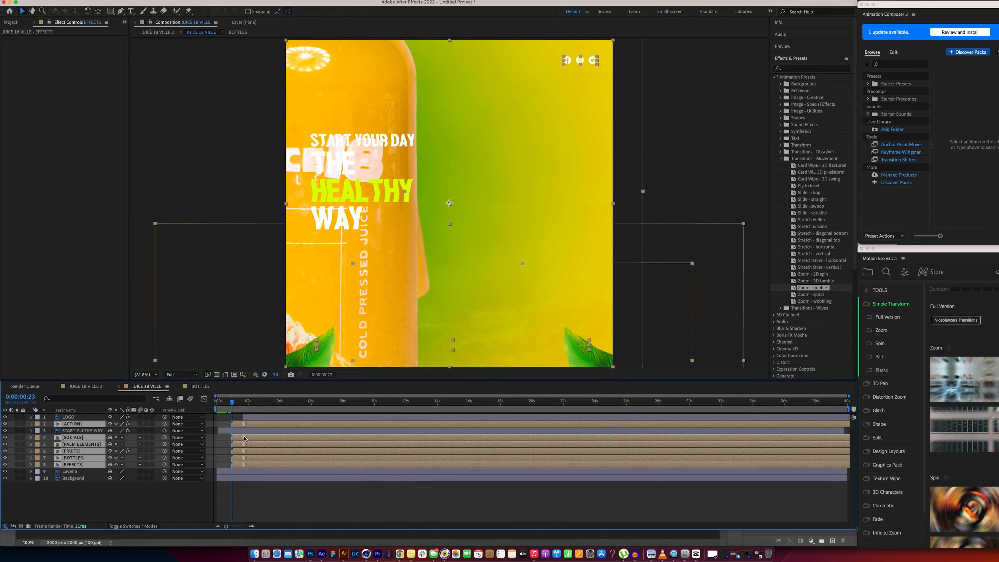
mouse_move(227, 405)
mouse_down()
mouse_move(204, 405)
mouse_move(269, 403)
mouse_move(229, 403)
mouse_up()
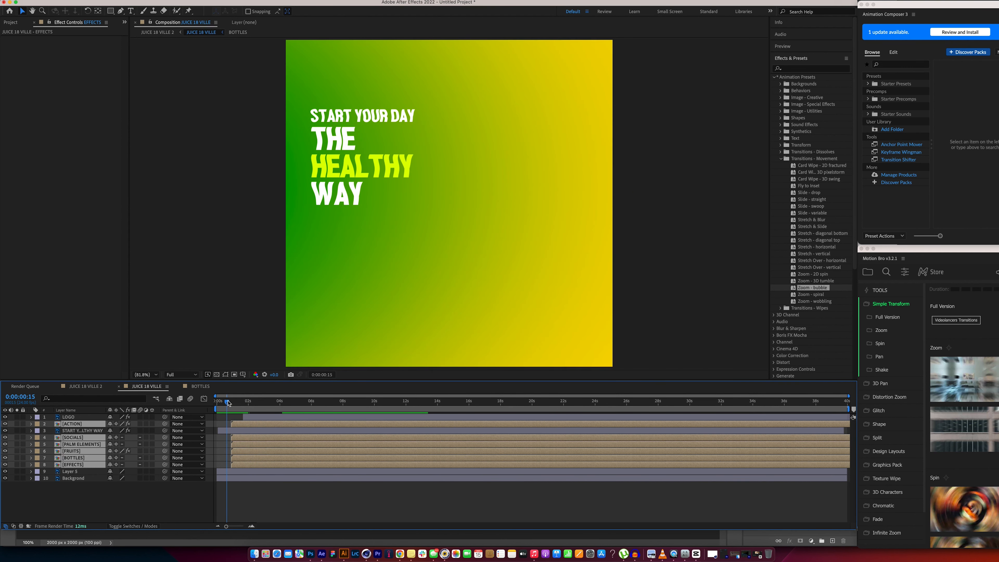
drag(228, 403, 259, 402)
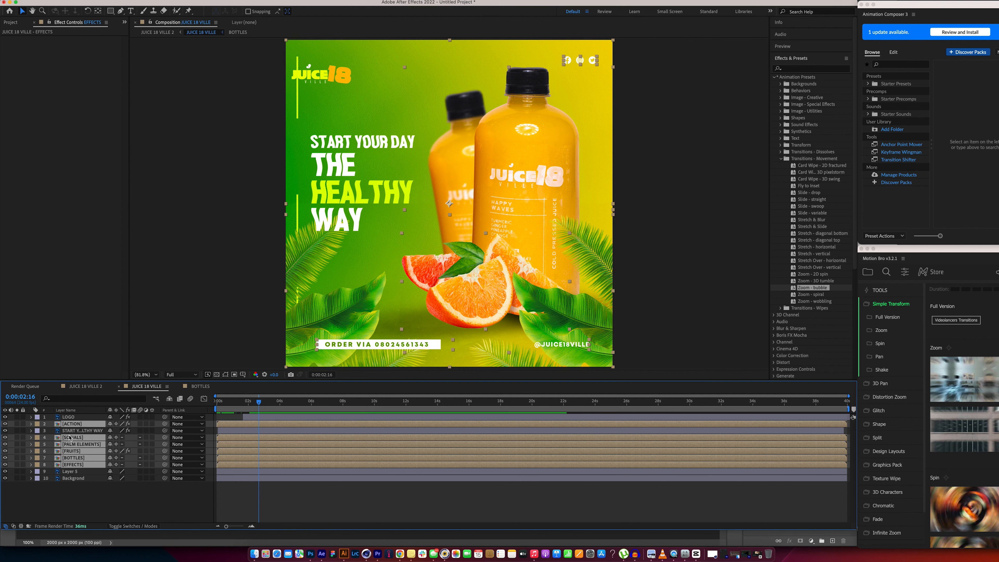
- Check what the LOGO layer contains by toggling its visibility off and on
click(73, 418)
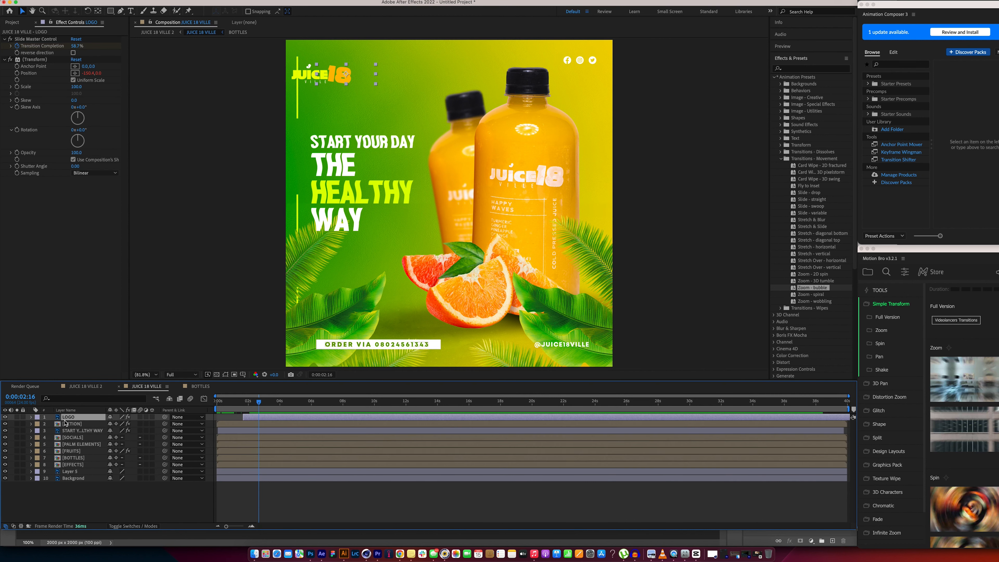
click(4, 417)
click(5, 417)
- Apply the Slide - drop preset to the SOCIALS layer at 0:00:02:16 and preview the drop-in
click(75, 438)
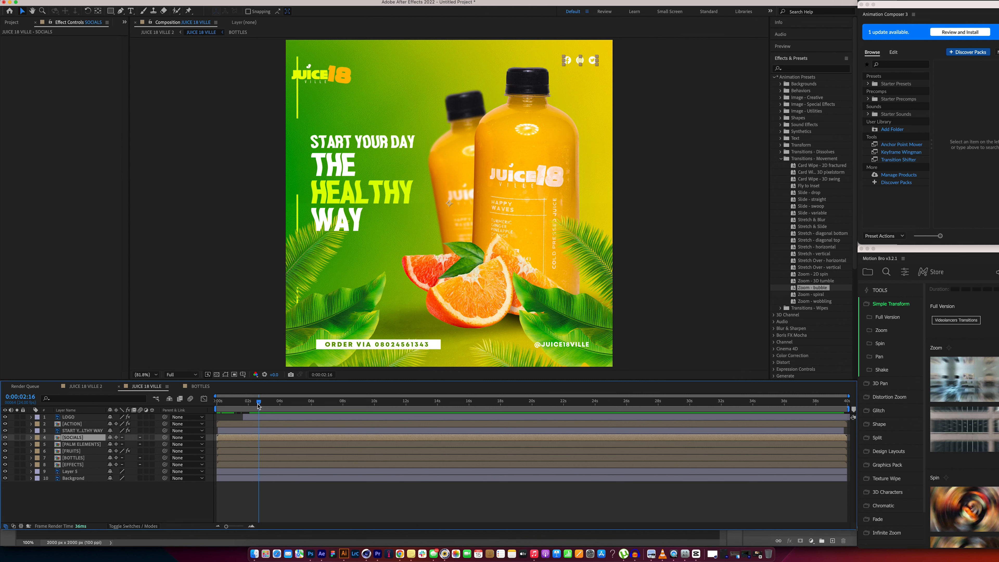
drag(258, 405, 259, 405)
double_click(809, 192)
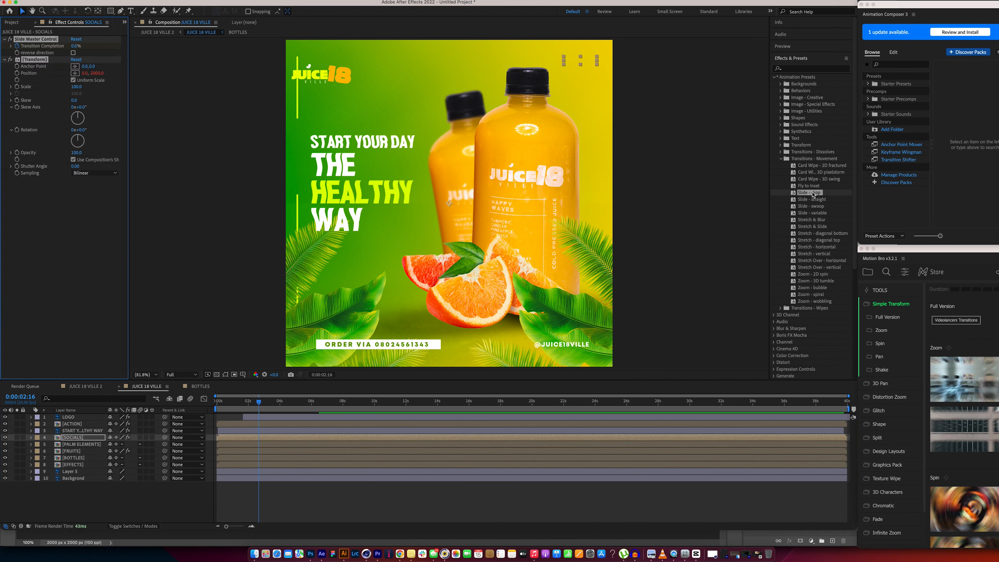
mouse_move(259, 403)
mouse_down()
mouse_move(281, 401)
mouse_move(226, 402)
mouse_move(252, 401)
mouse_up()
key(space)
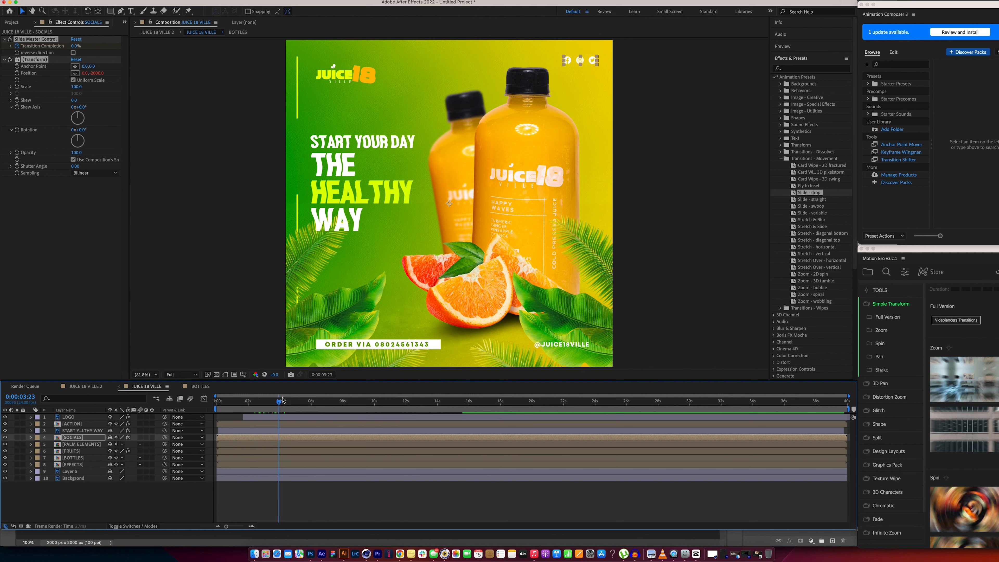
- Inspect the Background layer by toggling its visibility and opening it alone, look into the BOTTLES composition, and return to JUICE 18 VILLE
click(77, 479)
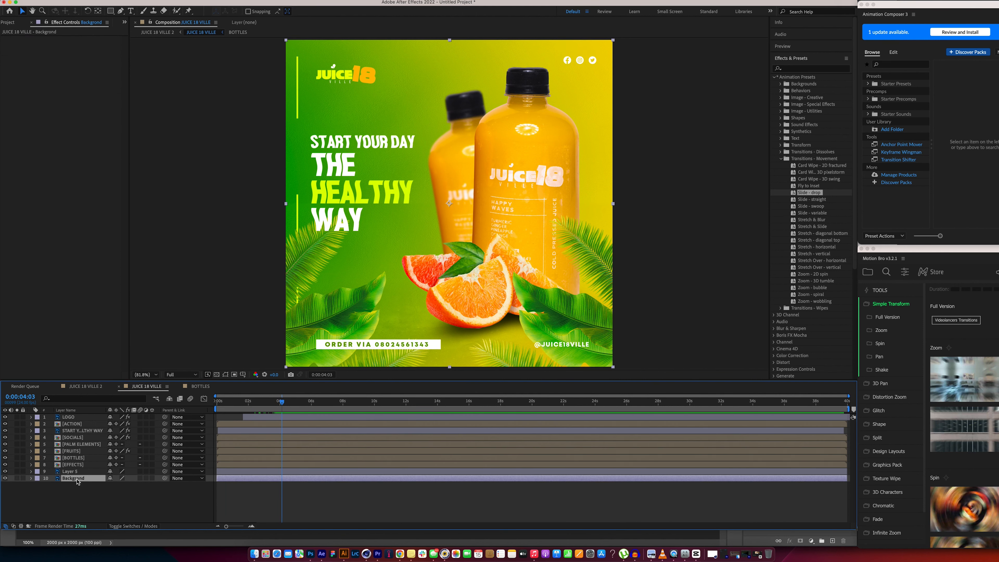
click(5, 479)
click(6, 478)
double_click(75, 479)
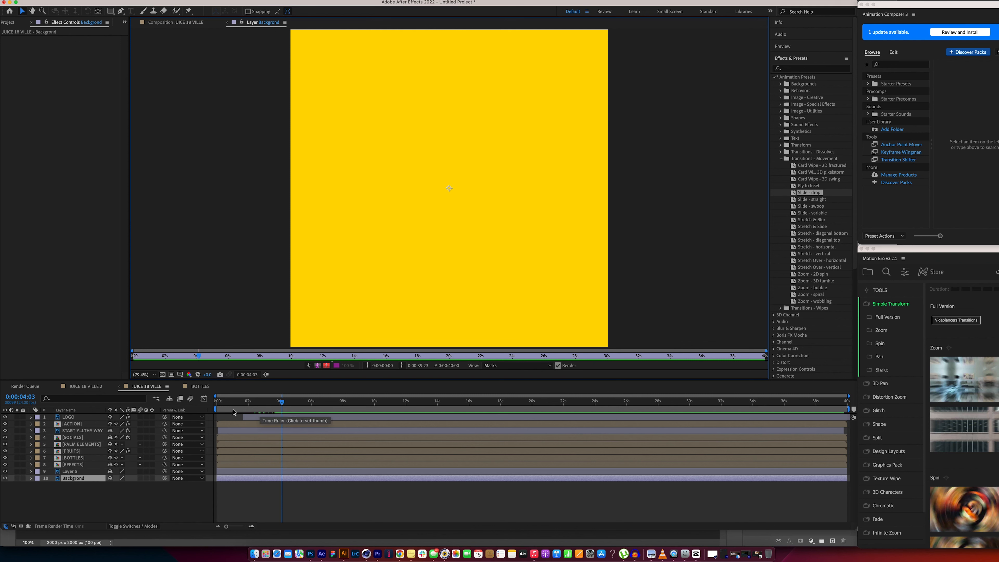
click(200, 387)
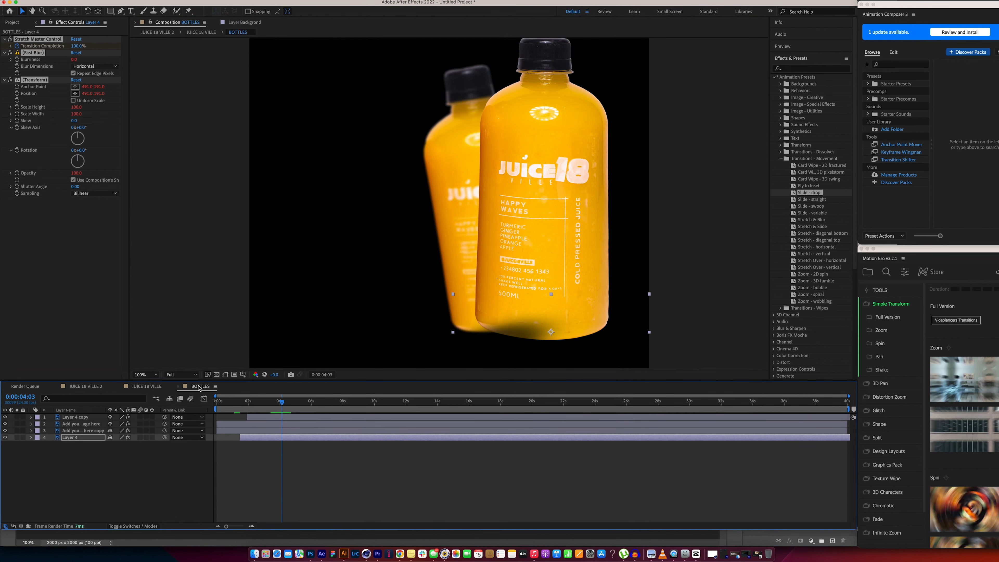
click(153, 387)
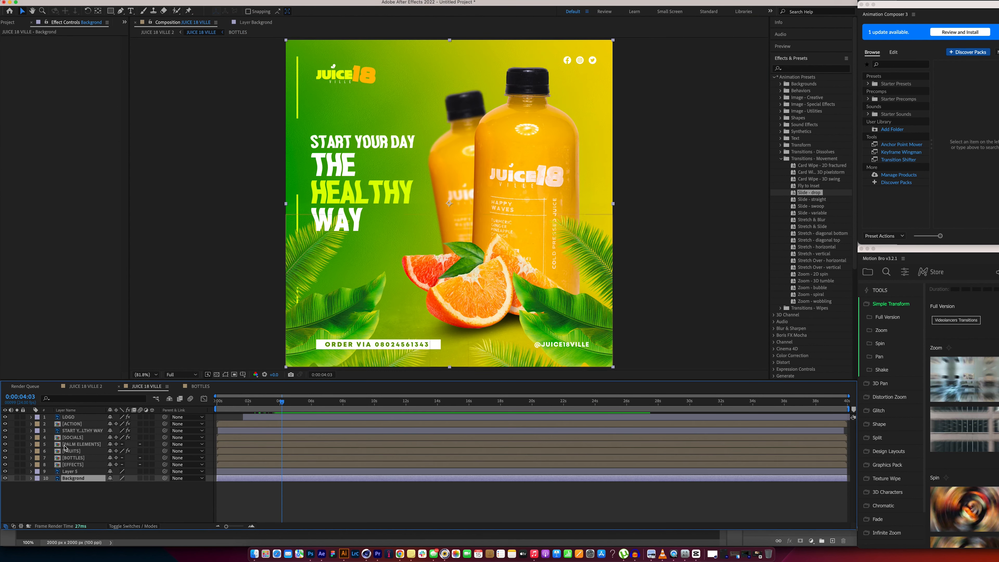
- Check the layer directly above Background by toggling its visibility, and select the EFFECTS layer
click(78, 472)
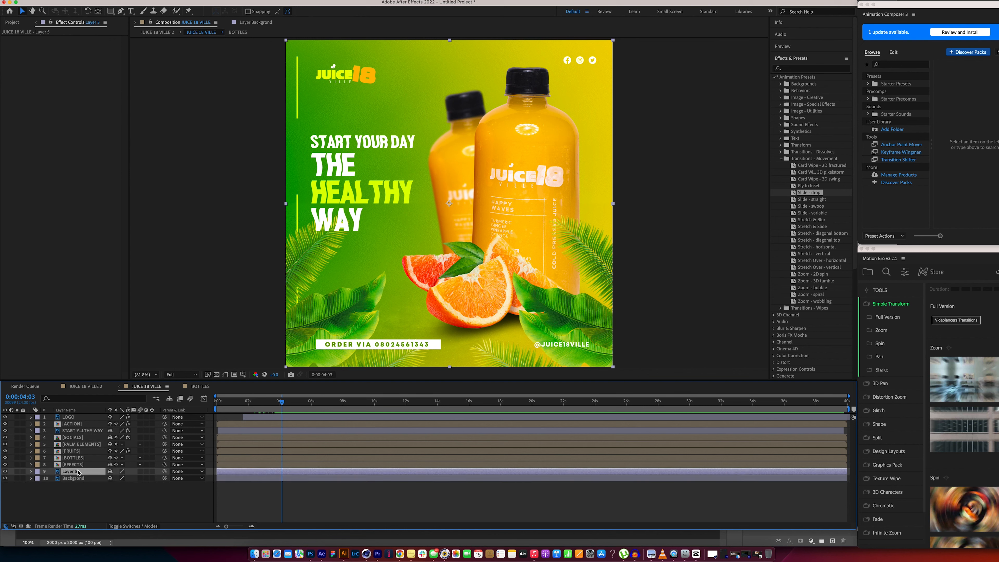
click(5, 472)
click(5, 473)
click(81, 465)
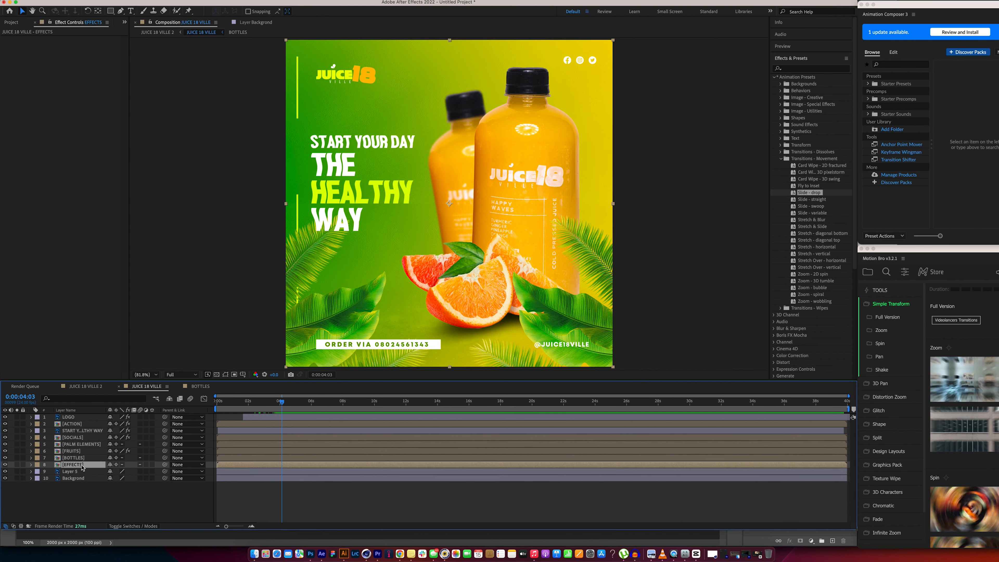
- Open the EFFECTS composition and apply the Slide - drop preset to the LINE layer at 0:00:01:23
double_click(100, 468)
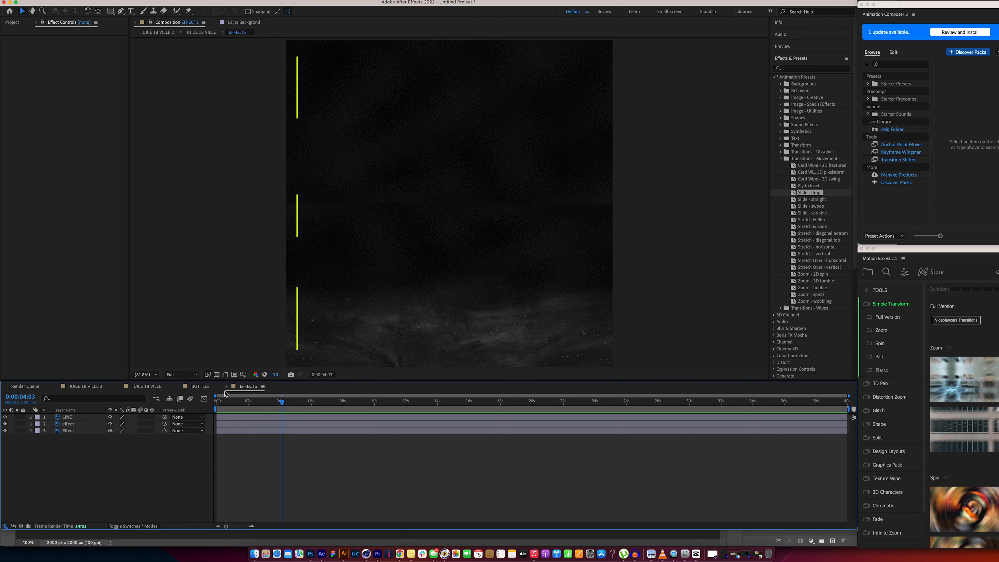
click(87, 418)
drag(287, 407, 247, 406)
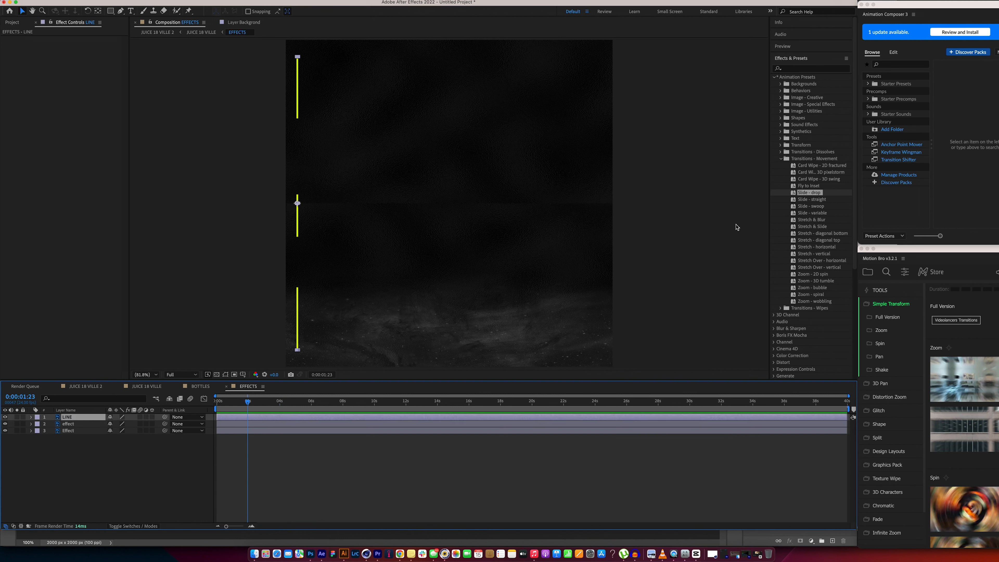
drag(807, 195, 174, 405)
- Preview the line's drop-in in JUICE 18 VILLE 2 and from the start of JUICE 18 VILLE
click(82, 386)
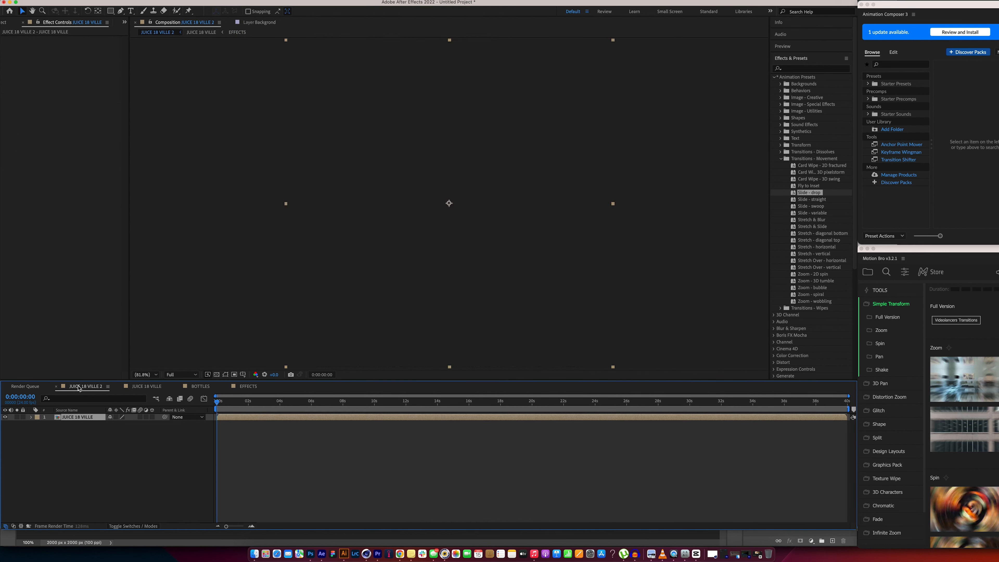
drag(222, 403, 253, 402)
key(space)
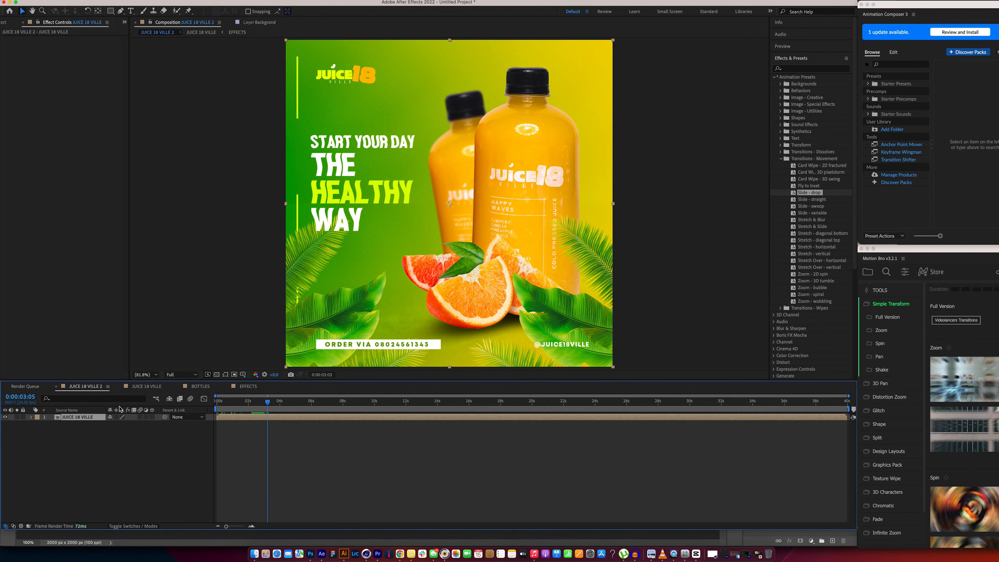
click(147, 386)
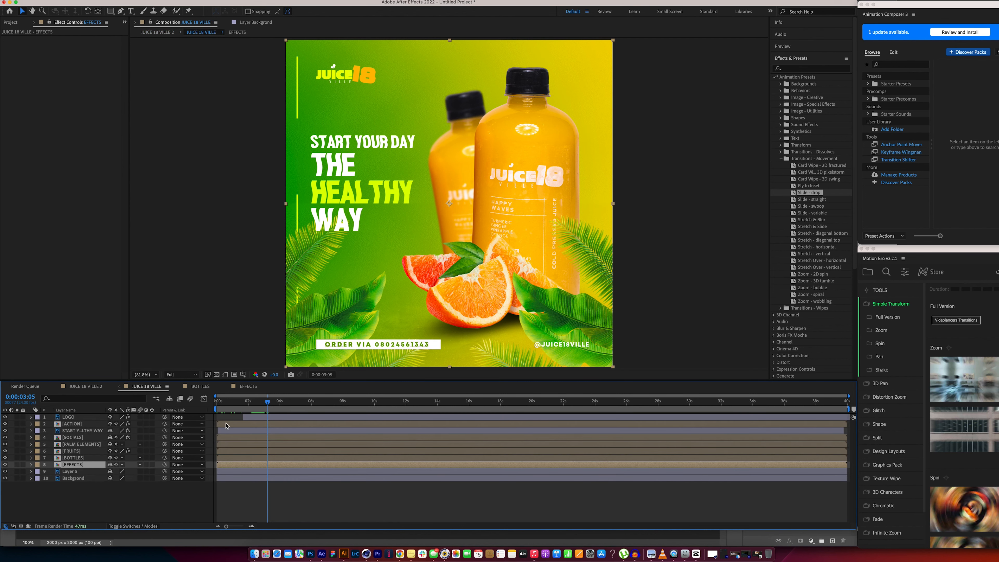
drag(267, 403, 210, 408)
key(space)
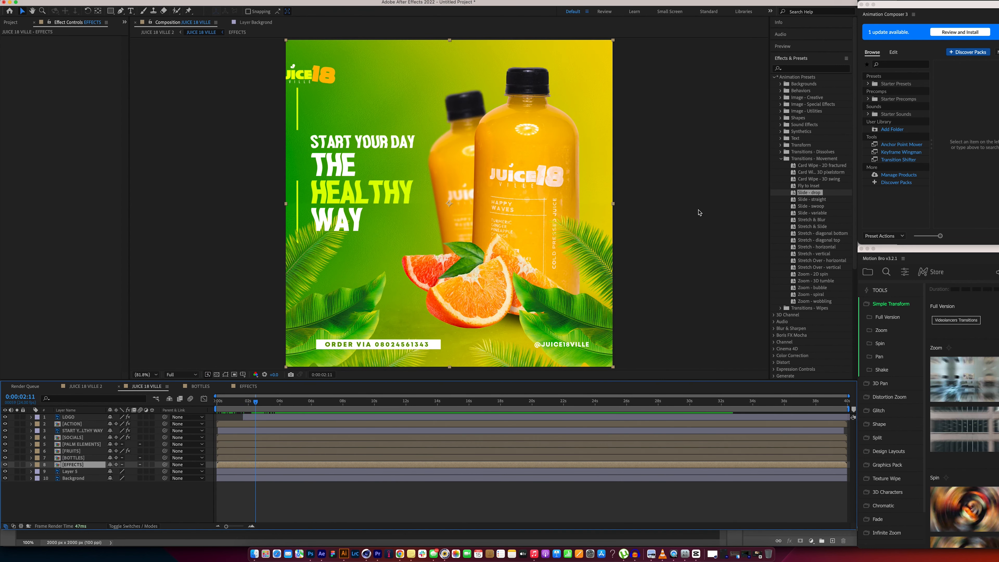
- Apply the Autoscroll - vertical behavior preset to the LINE layer in EFFECTS and scrub through the scrolling
click(781, 91)
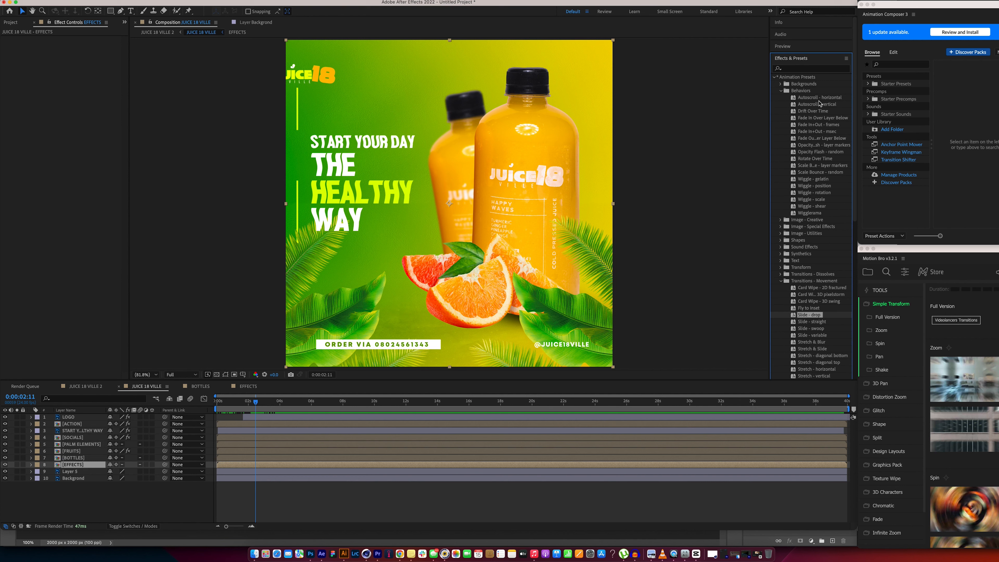
scroll(819, 104, down, 3)
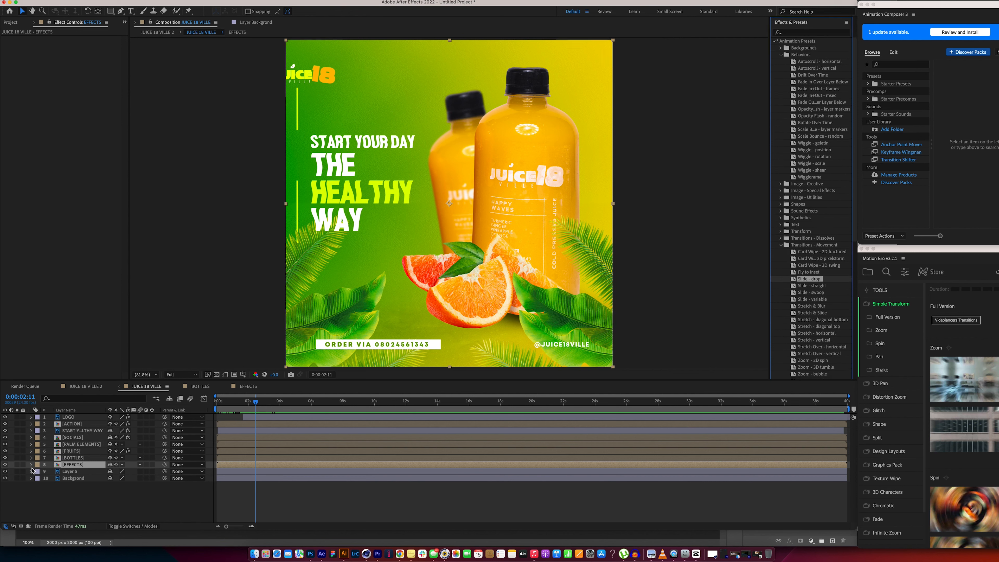
click(253, 387)
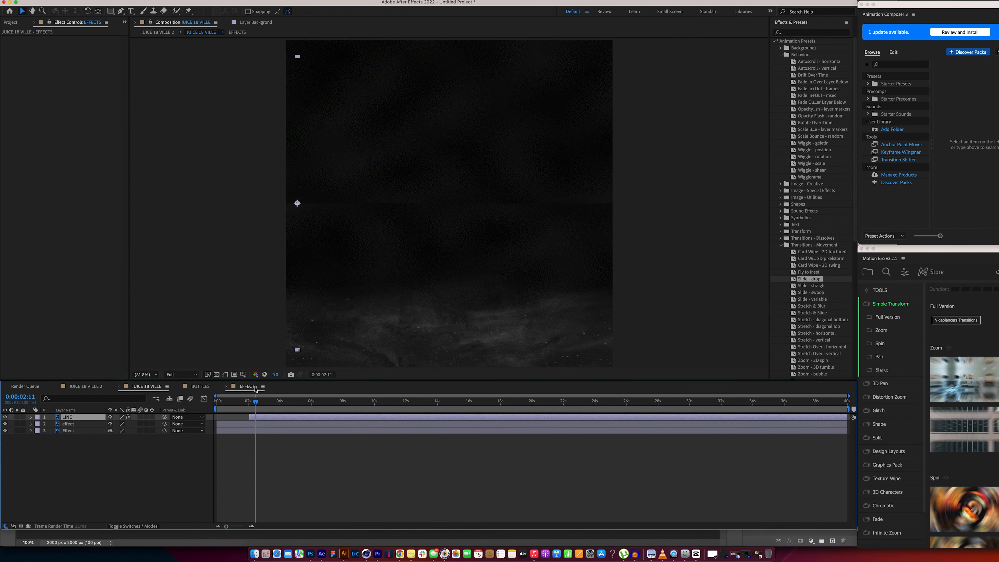
click(72, 420)
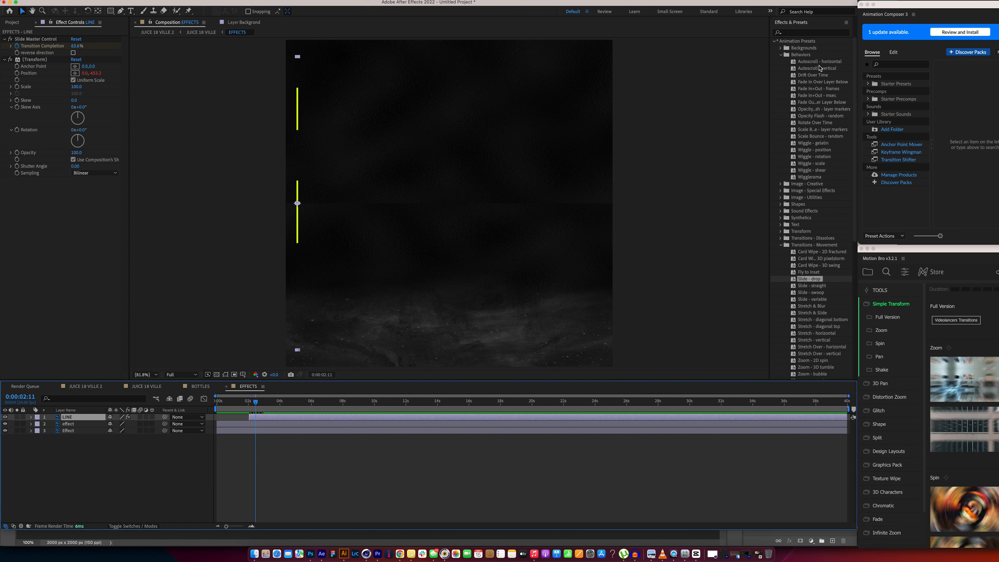
double_click(818, 68)
key(Page_Up)
key(Page_Up)
key(Page_Up)
key(Page_Up)
key(Page_Up)
drag(219, 409, 598, 413)
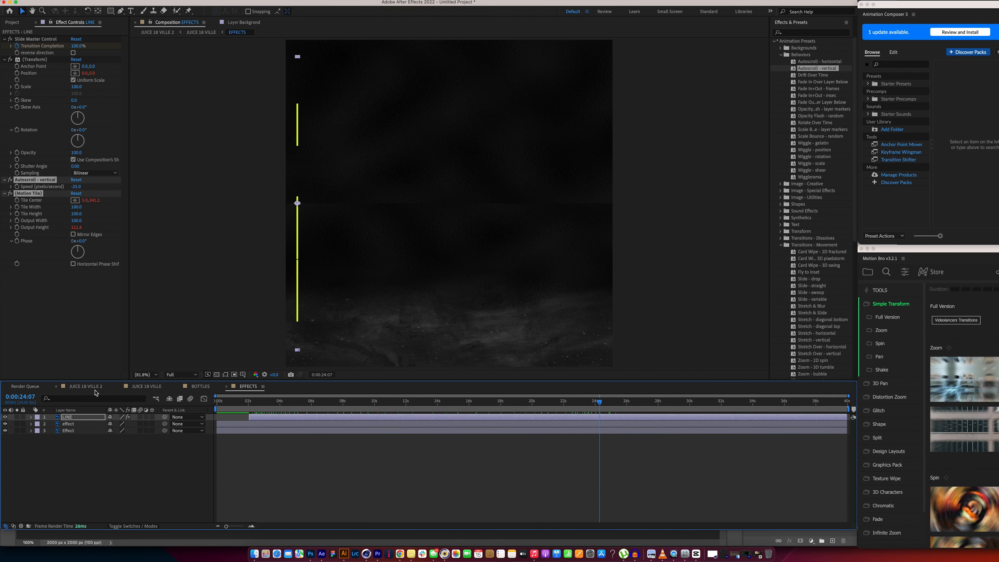
- Return to JUICE 18 VILLE and scrub from the start to check the scrolling line within the flyer
click(85, 386)
click(167, 389)
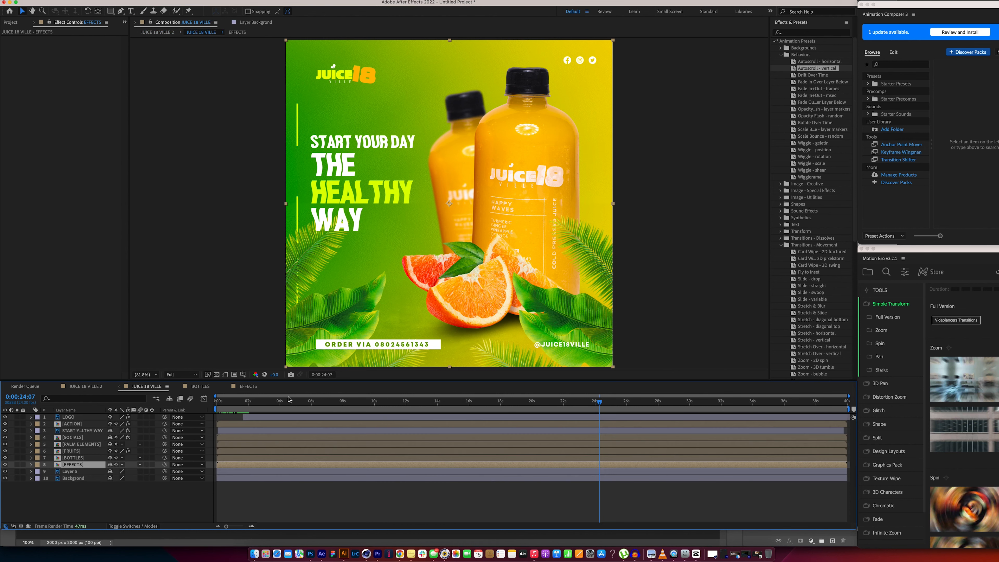
key(Home)
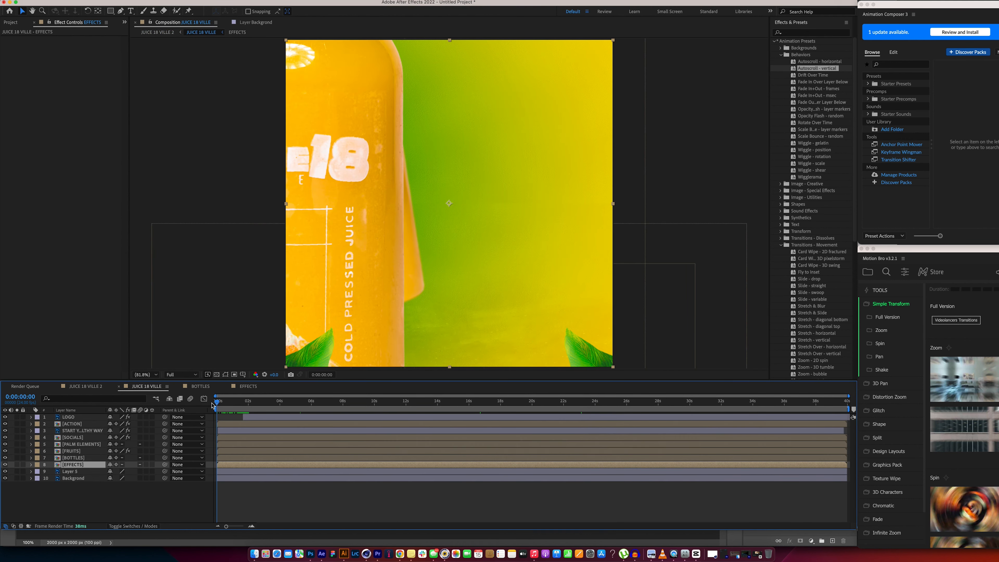
drag(213, 405, 371, 401)
drag(436, 402, 354, 402)
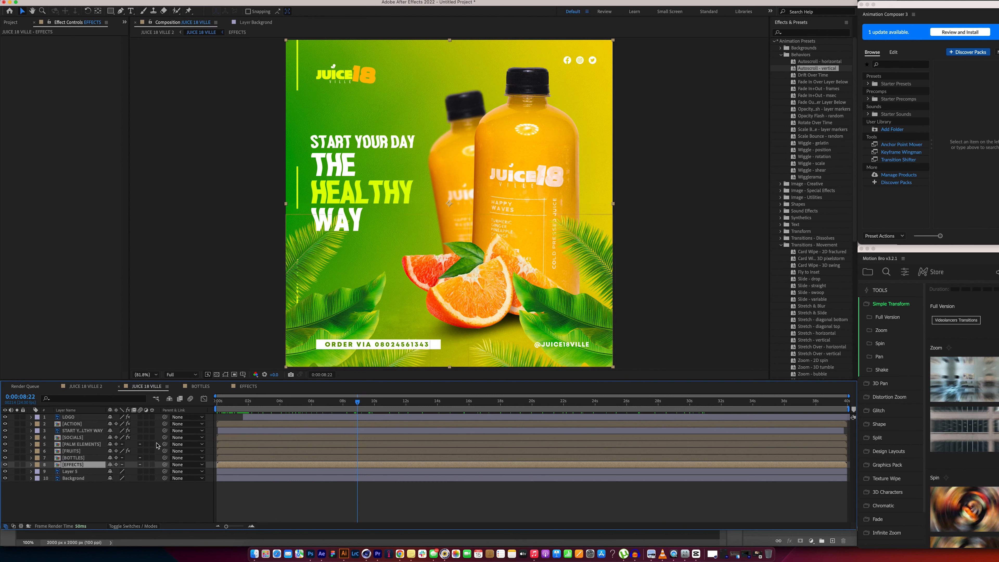
- Try the Wigglerama preset on the BOTTLES layer at 0:00:03:12 and undo it
click(73, 459)
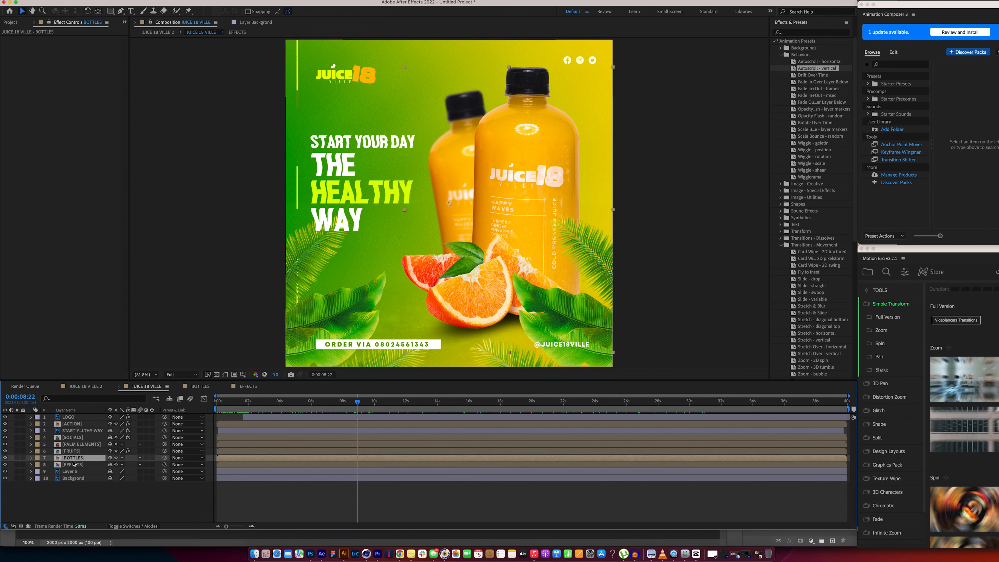
drag(354, 405, 273, 414)
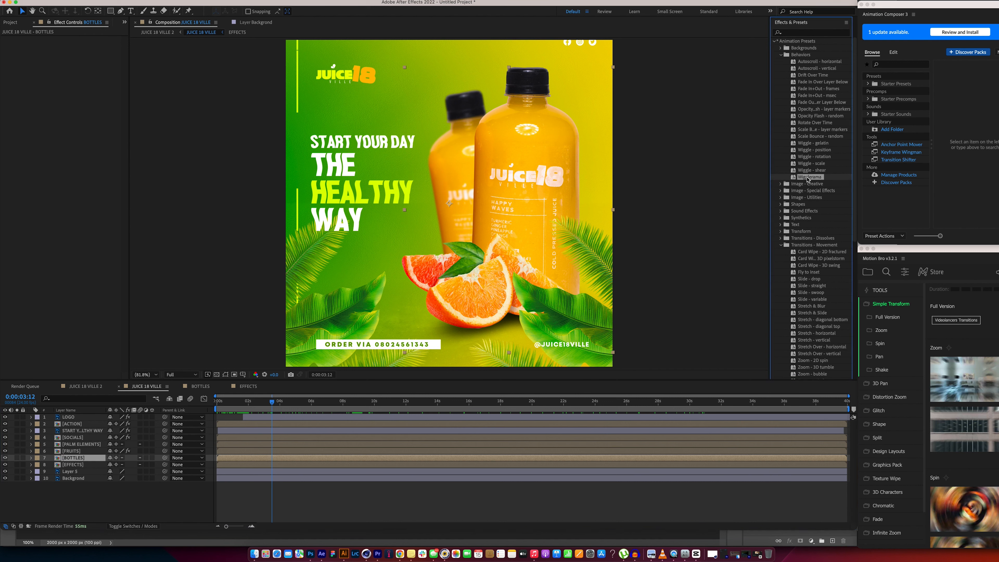
double_click(808, 177)
drag(274, 403, 343, 404)
key(super+z)
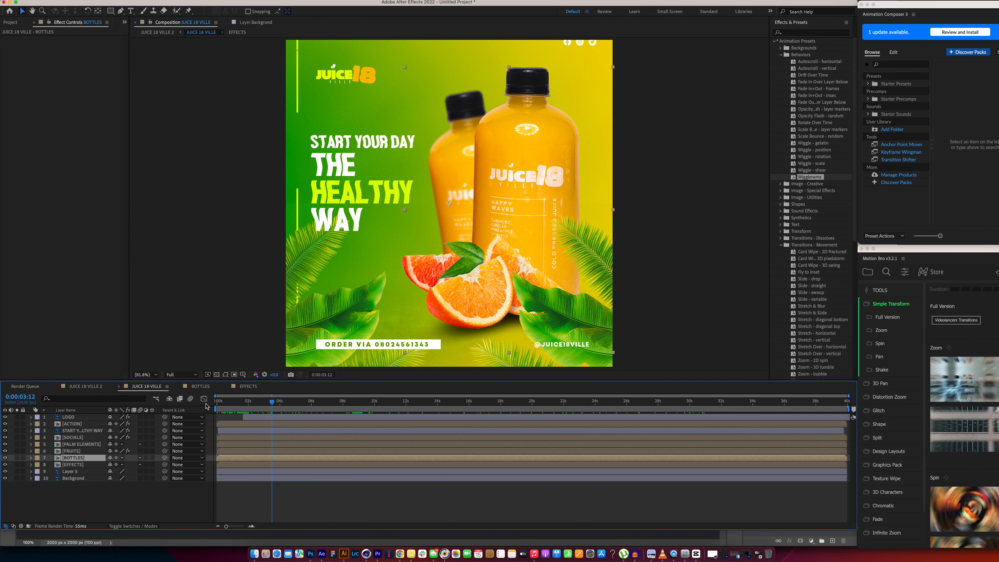
- In the BOTTLES composition, apply the Wigglerama preset to both "Add your image here" bottle layers at 0:00:00:00 and check the motion
click(201, 387)
click(82, 431)
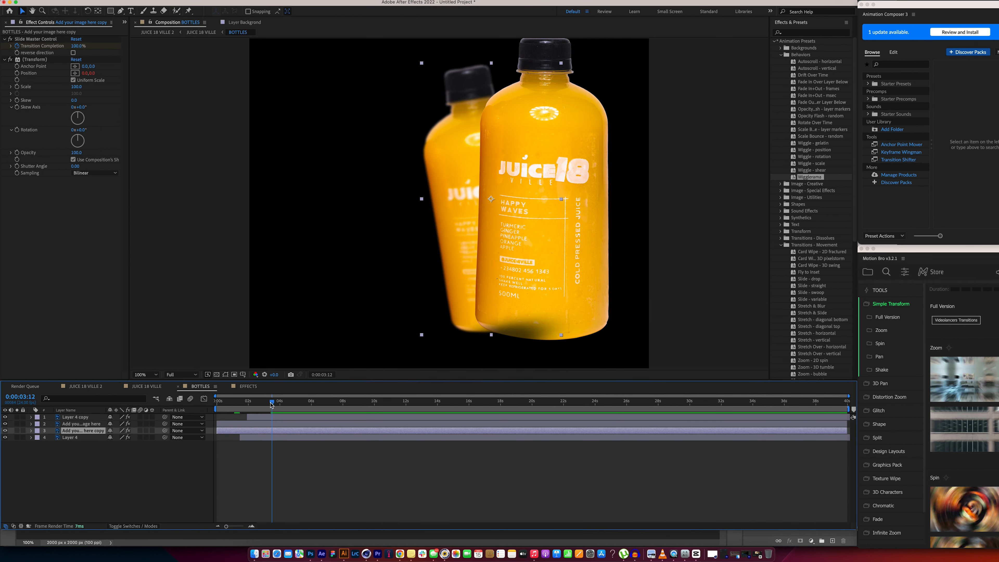
drag(271, 406, 153, 404)
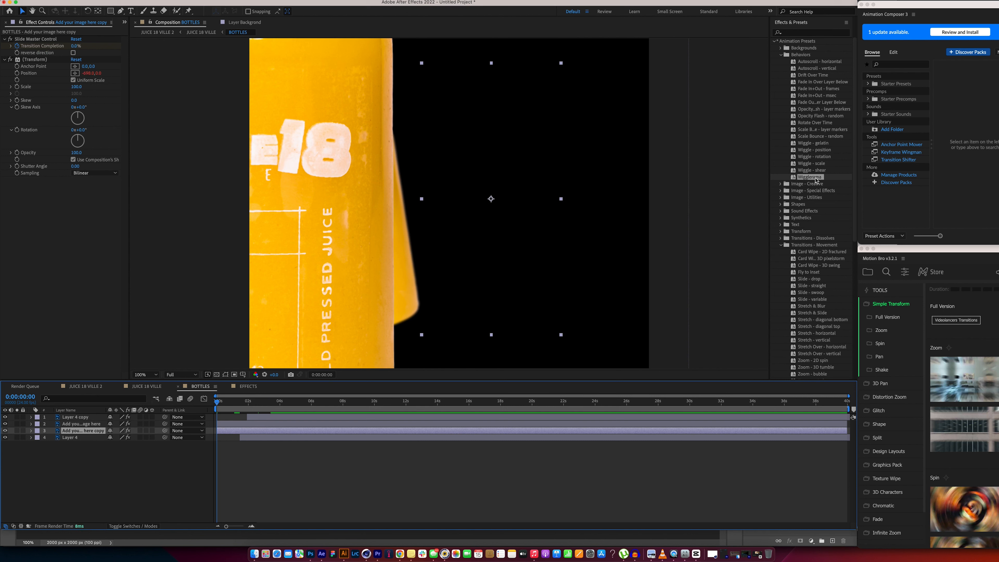
double_click(810, 177)
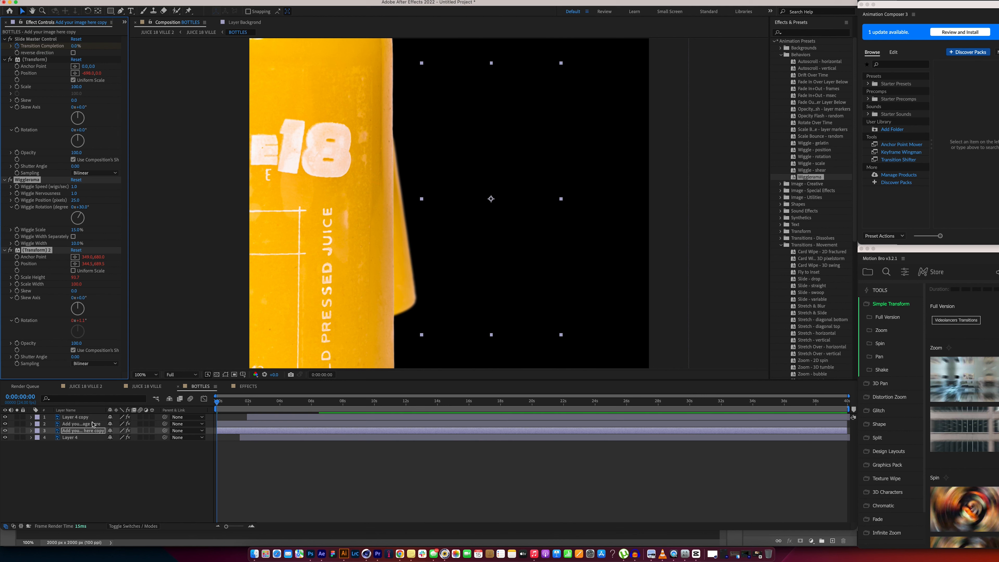
key(super+z)
shift+click(93, 425)
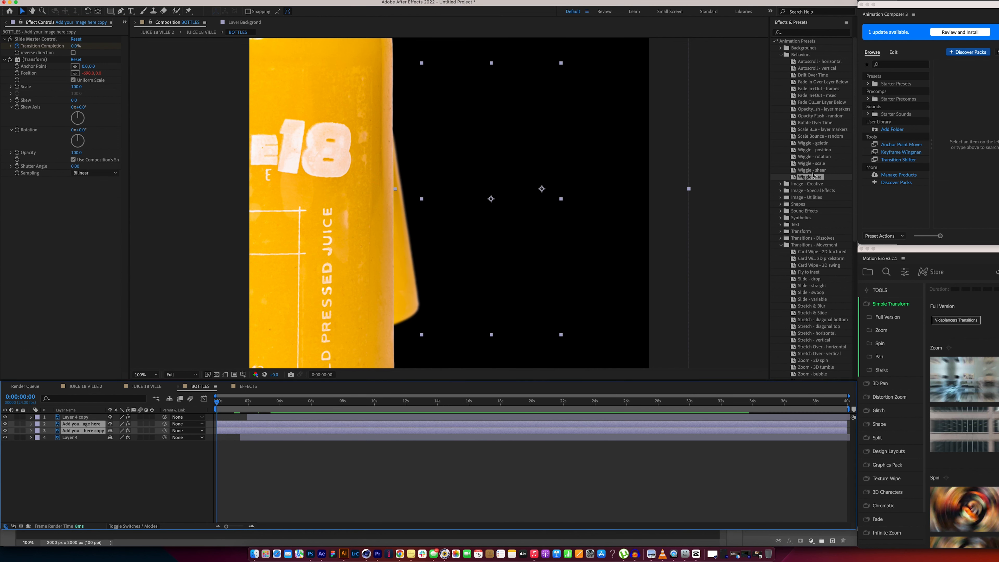
double_click(812, 177)
drag(217, 401, 278, 405)
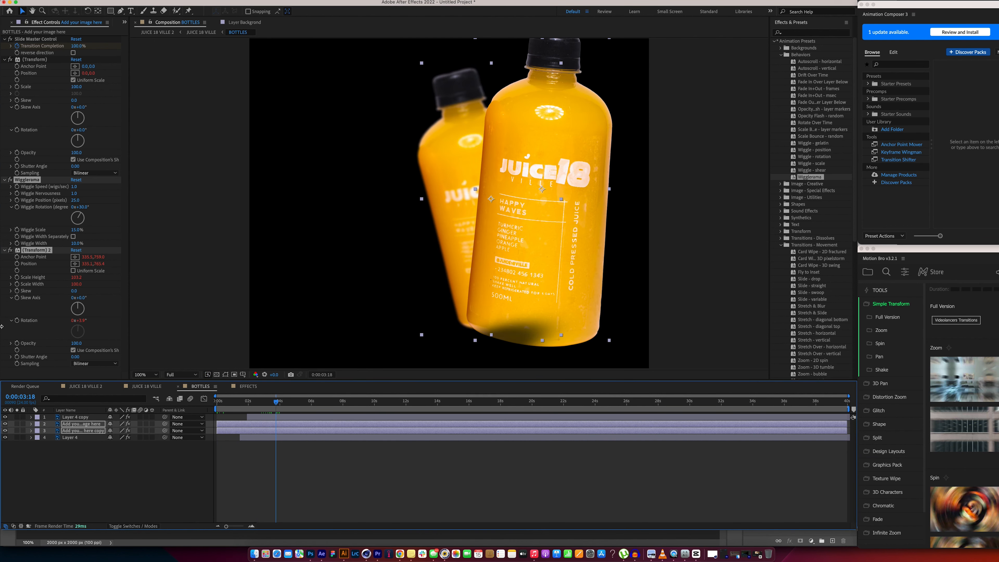
- Set the bottle layers' Wigglerama rotation to 2°, position to 0 and scale to 5%, and scrub to check
click(83, 208)
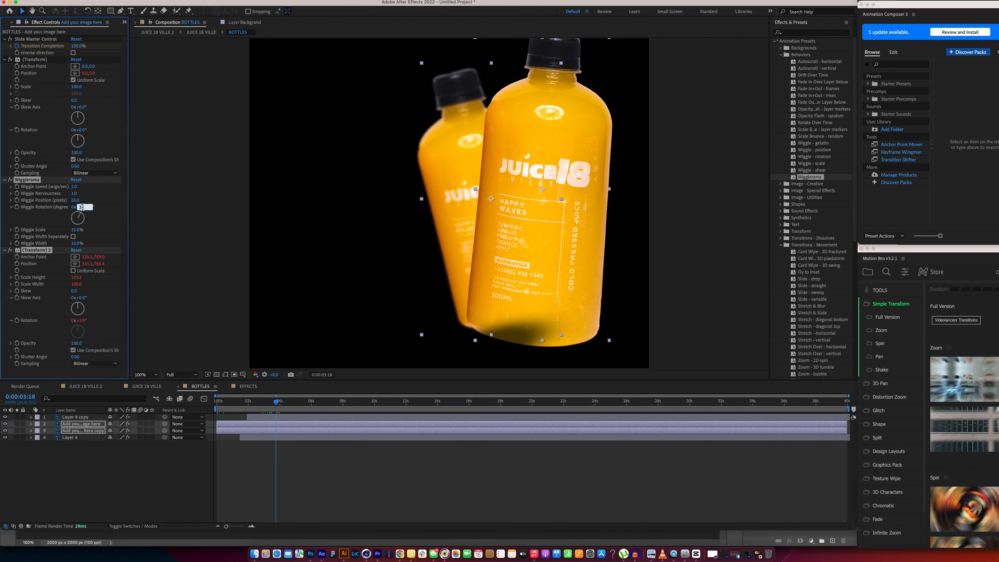
text(2)
key(Return)
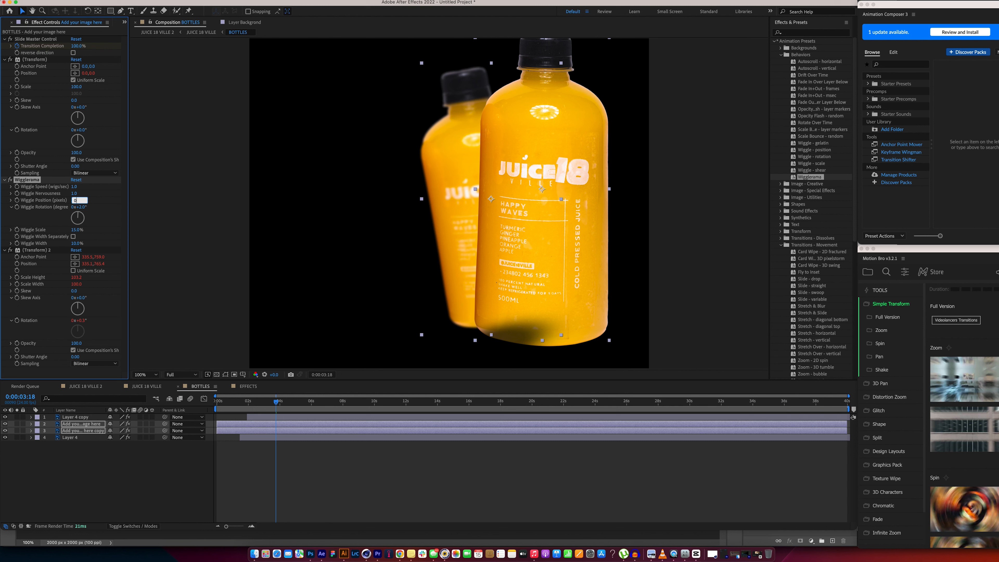
text(0)
key(Return)
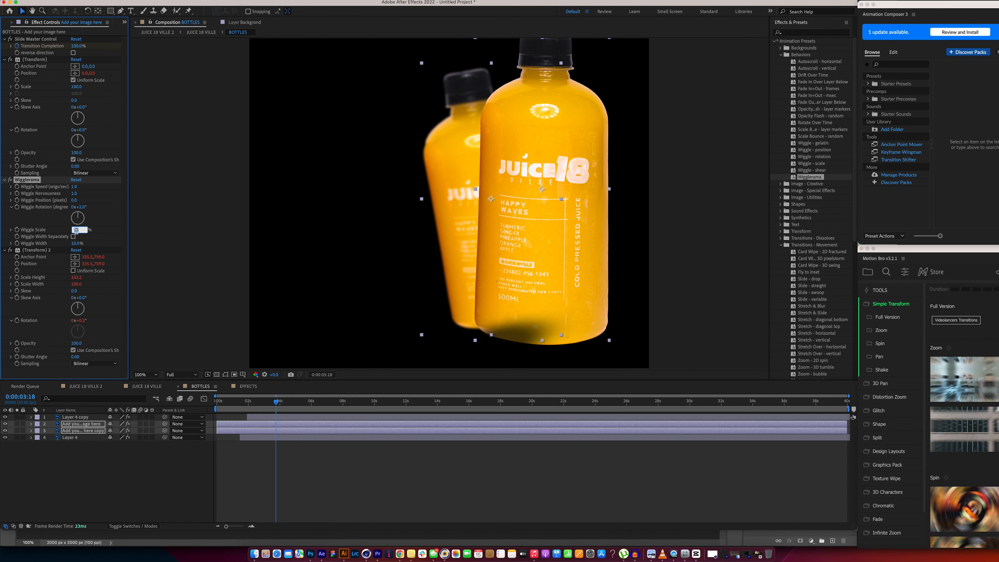
text(5)
key(Return)
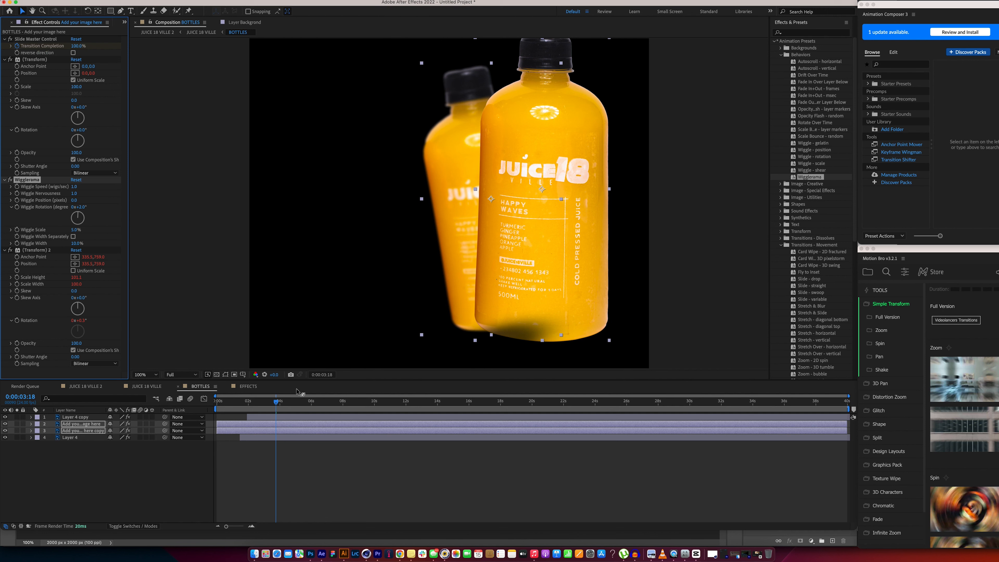
mouse_move(277, 405)
mouse_down()
mouse_move(505, 406)
mouse_move(291, 393)
mouse_move(239, 402)
mouse_move(373, 409)
mouse_move(211, 413)
mouse_move(270, 414)
mouse_up()
- Preview the wiggling bottles in the JUICE 18 VILLE composition
click(145, 387)
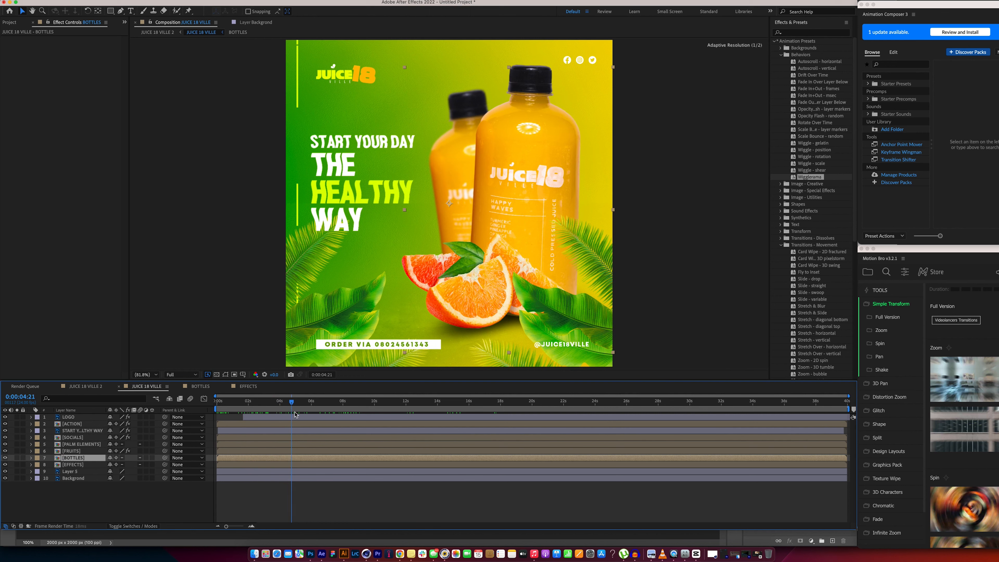
drag(285, 414, 259, 404)
key(space)
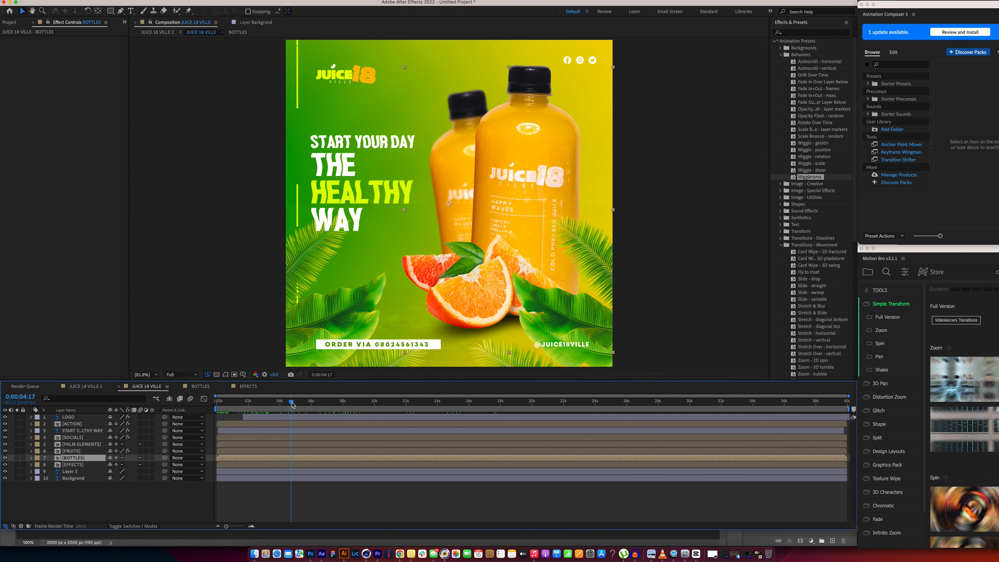
drag(242, 403, 264, 403)
key(space)
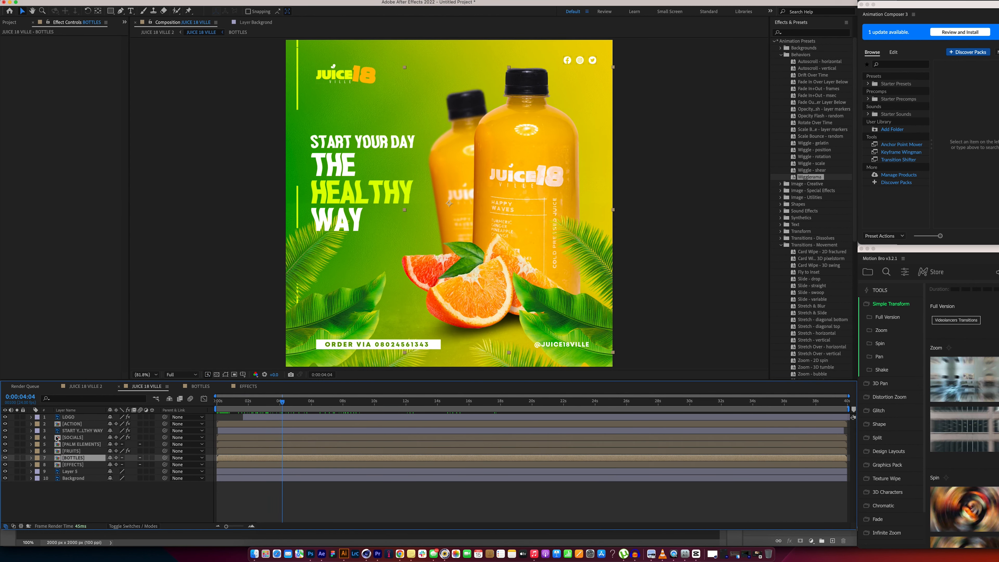
- Apply Scale Bounce - random to the START YOUR DAY headline layer at 0:00:04:15, set Target Scale Change to 103%, and scrub to check
click(74, 431)
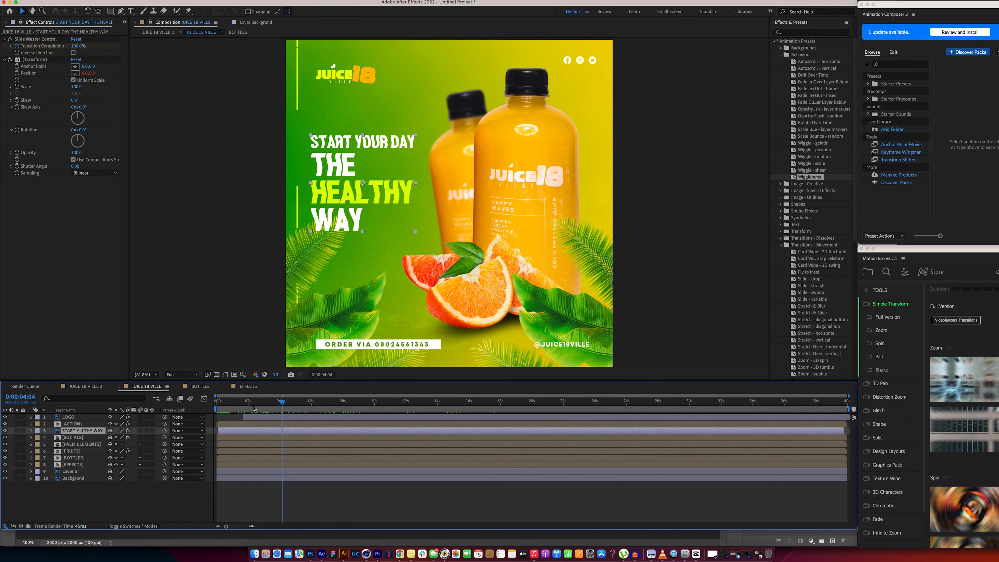
mouse_move(284, 406)
mouse_down()
mouse_move(187, 403)
mouse_move(289, 404)
mouse_up()
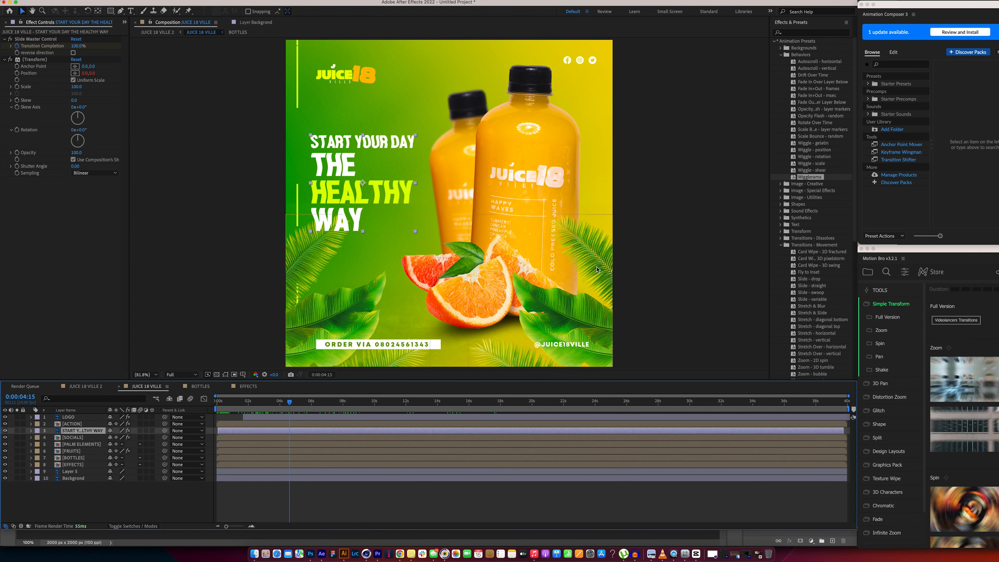
click(821, 136)
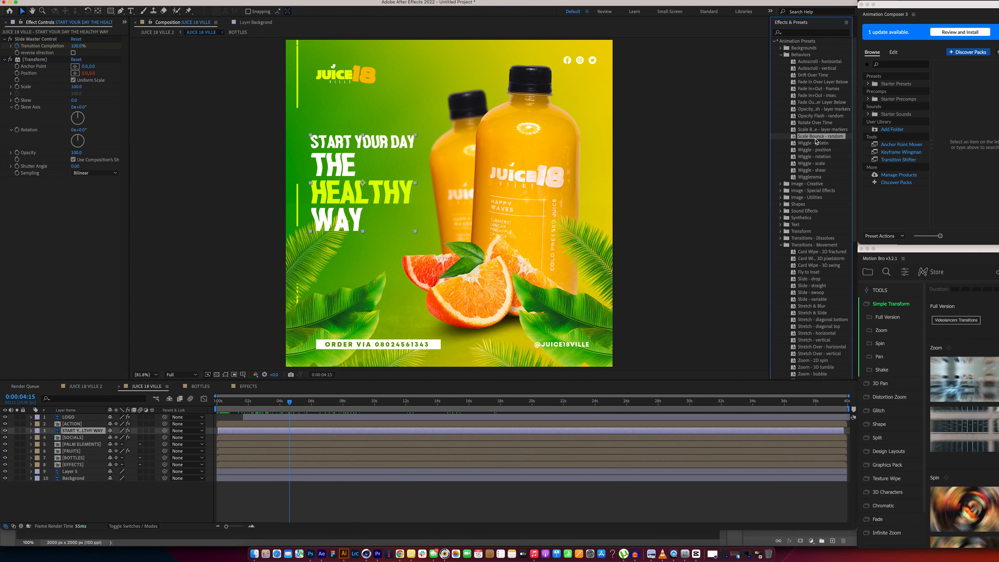
double_click(817, 137)
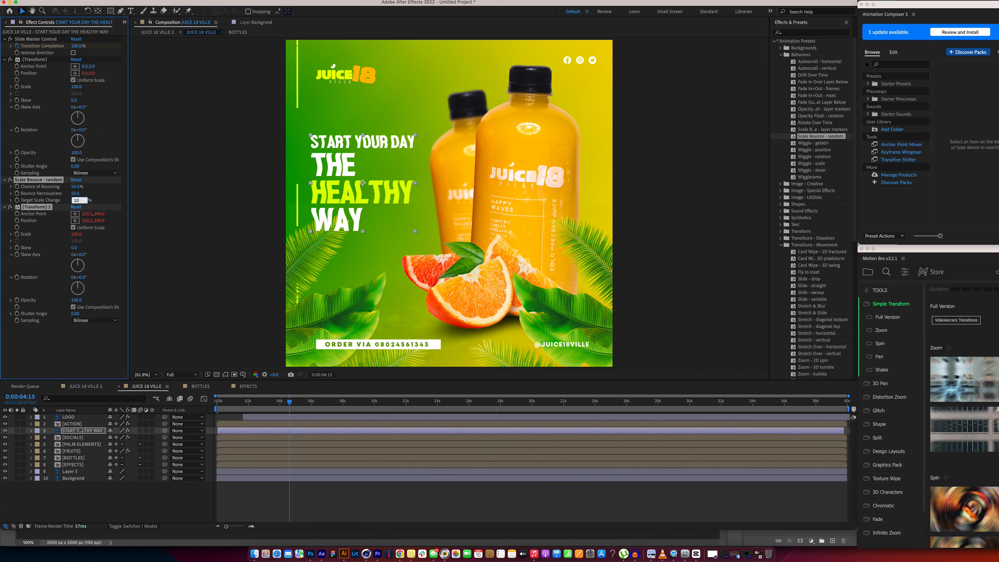
key(Return)
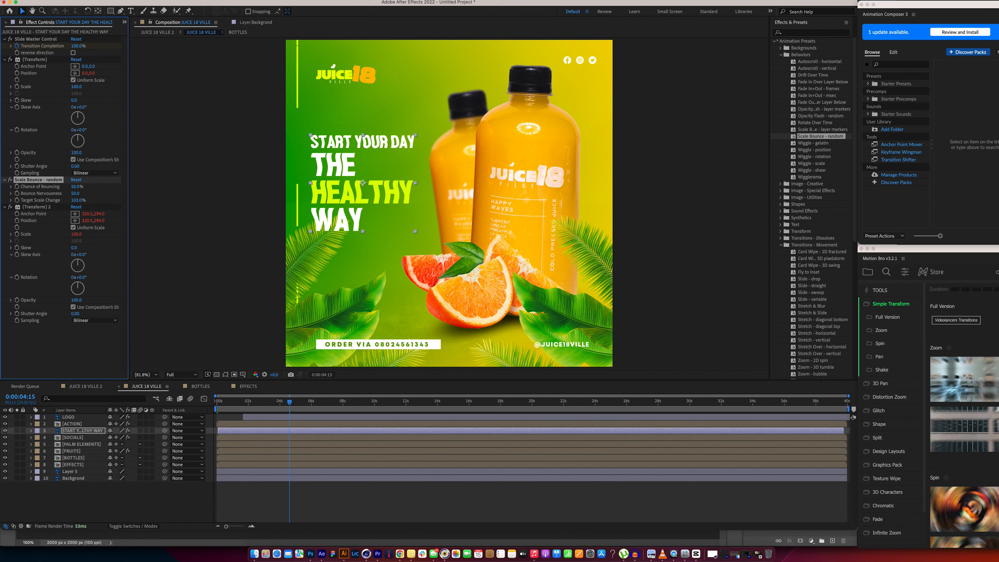
mouse_move(283, 401)
mouse_down()
mouse_move(217, 404)
mouse_move(360, 401)
mouse_move(288, 401)
mouse_up()
click(248, 410)
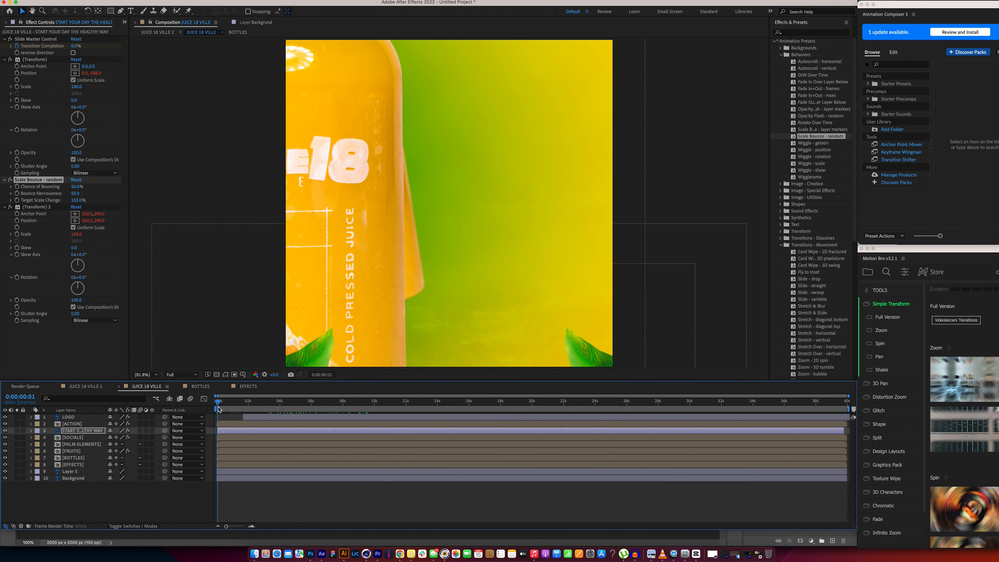
- Find the old film grain overlay video in Finder by searching "grain" and add it to the JUICE 18 VILLE composition at 0:00:00:00
drag(247, 410, 169, 406)
click(255, 554)
click(785, 145)
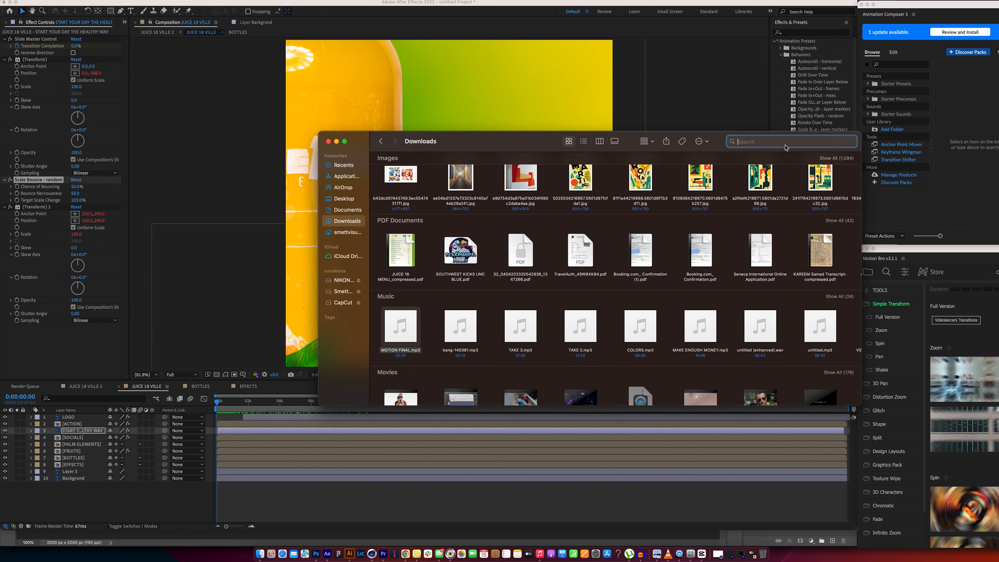
text(grain)
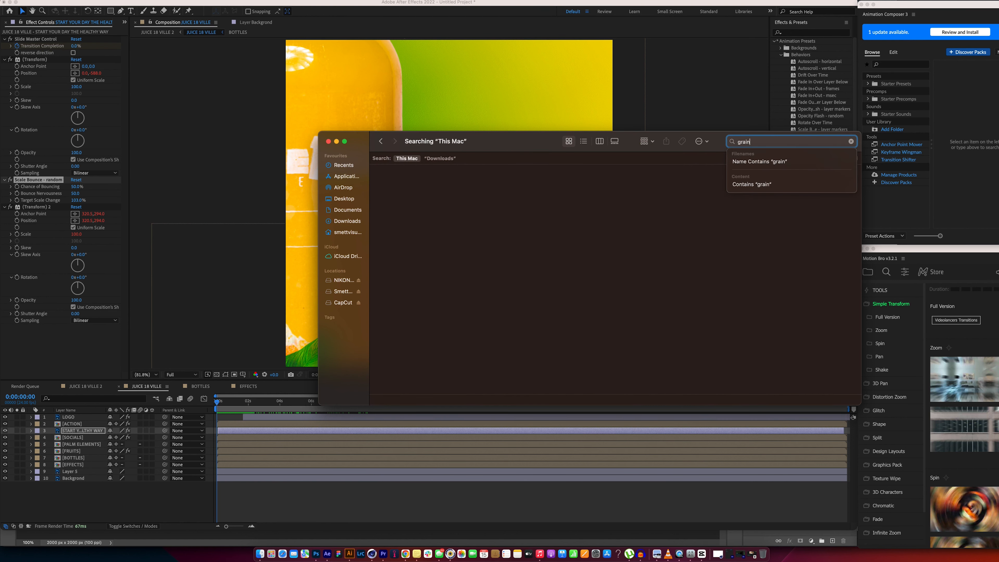
scroll(571, 221, down, 5)
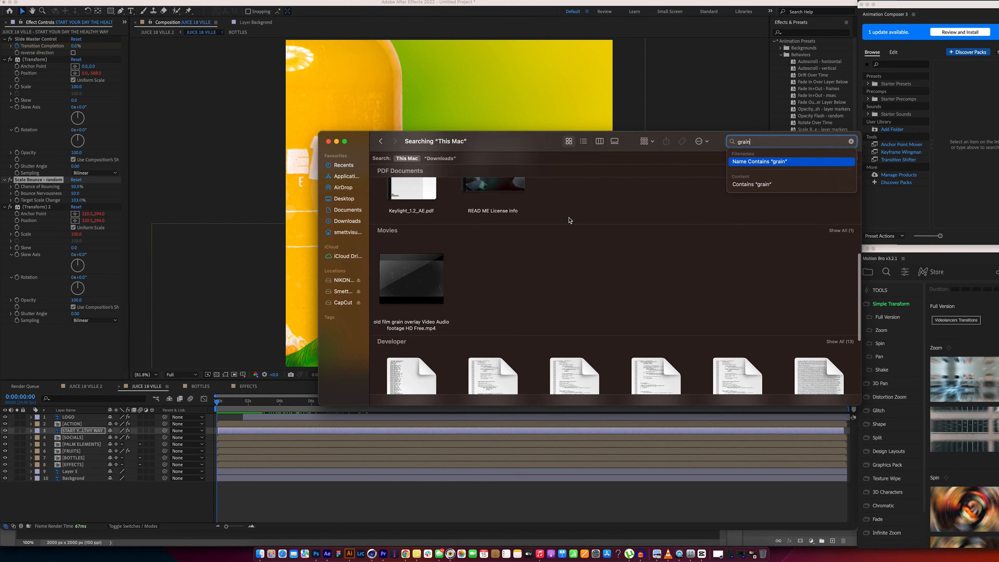
drag(431, 257, 486, 192)
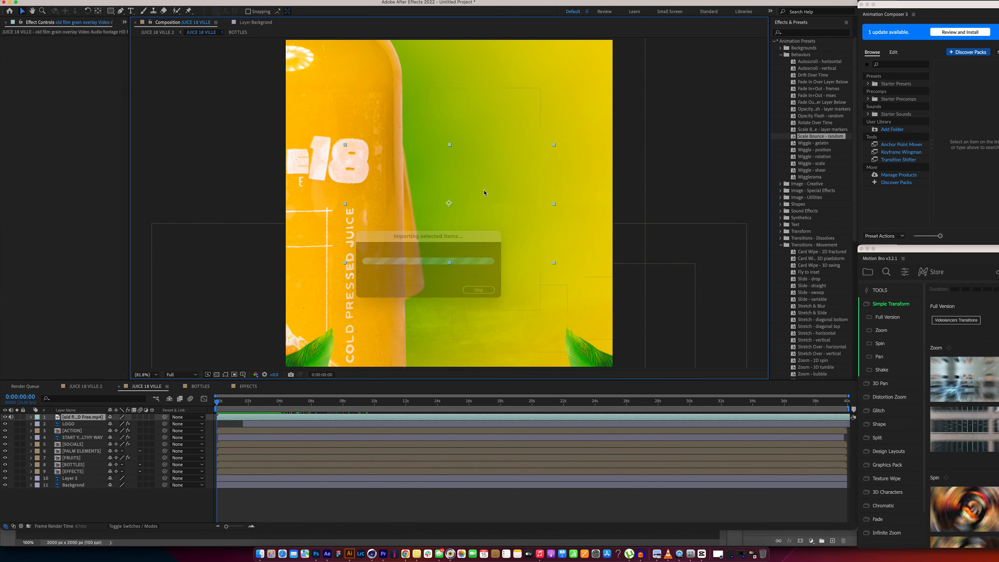
- Scale up the film grain overlay layer so it covers the full height and width of the composition
key(comma)
key(comma)
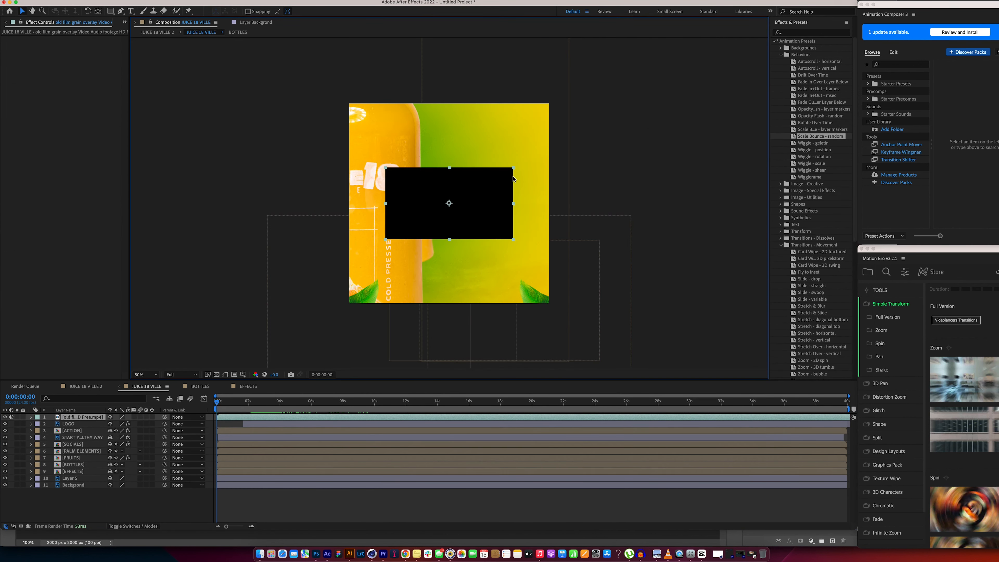
drag(514, 168, 630, 105)
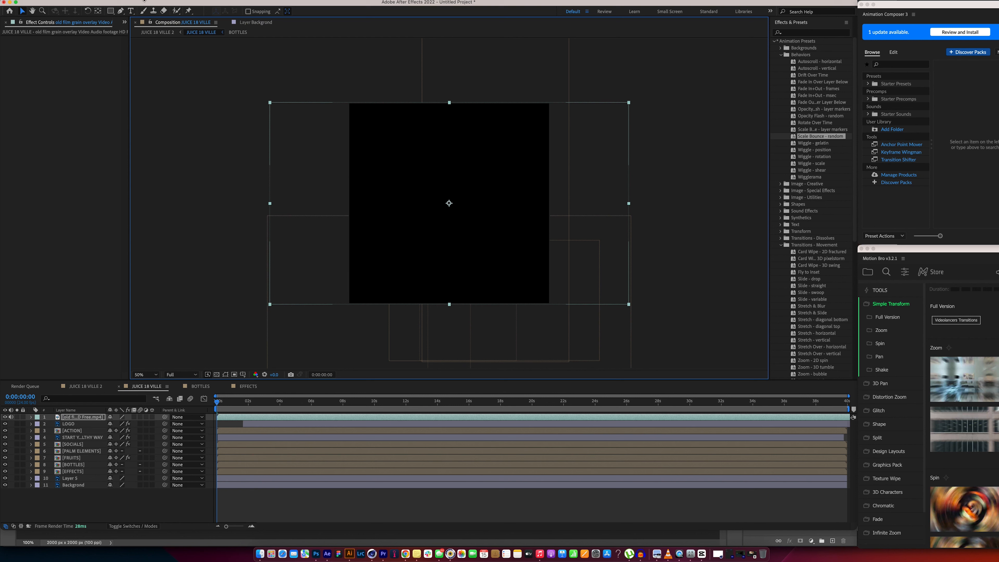
click(240, 430)
click(239, 418)
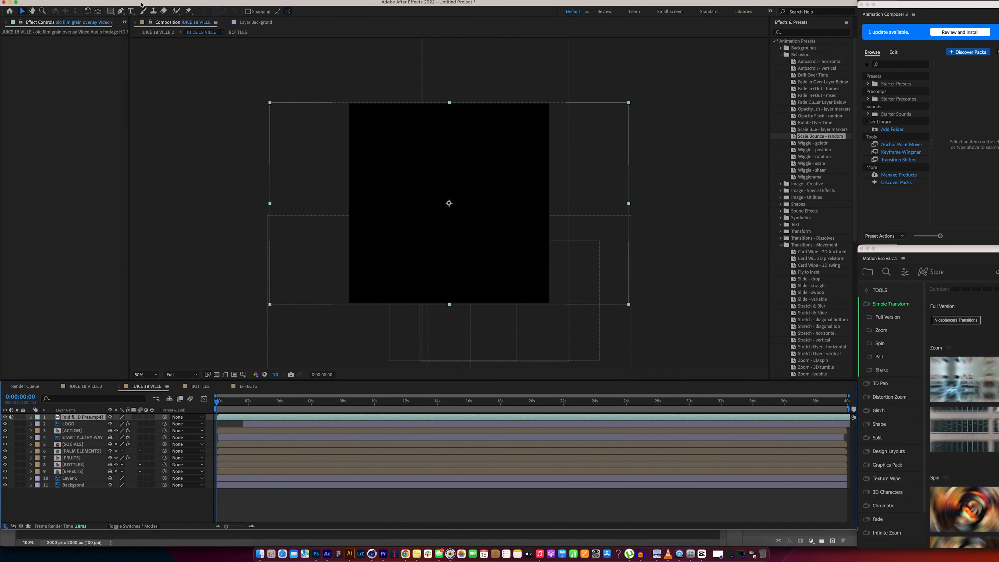
- Set the film grain layer's blending mode to Color Dodge and scrub the timeline to check the overlay
click(150, 1)
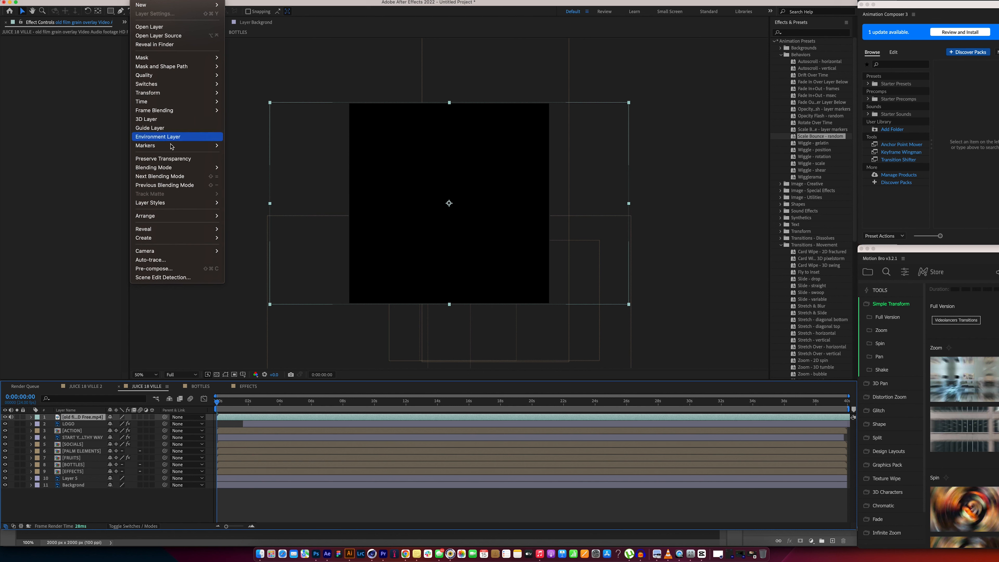
mouse_move(172, 168)
click(245, 281)
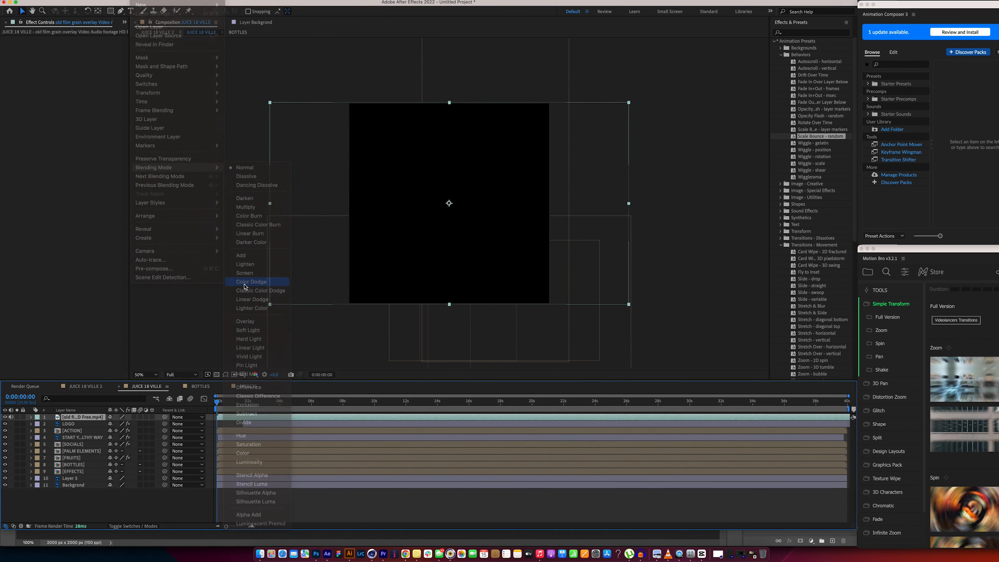
drag(219, 402, 280, 400)
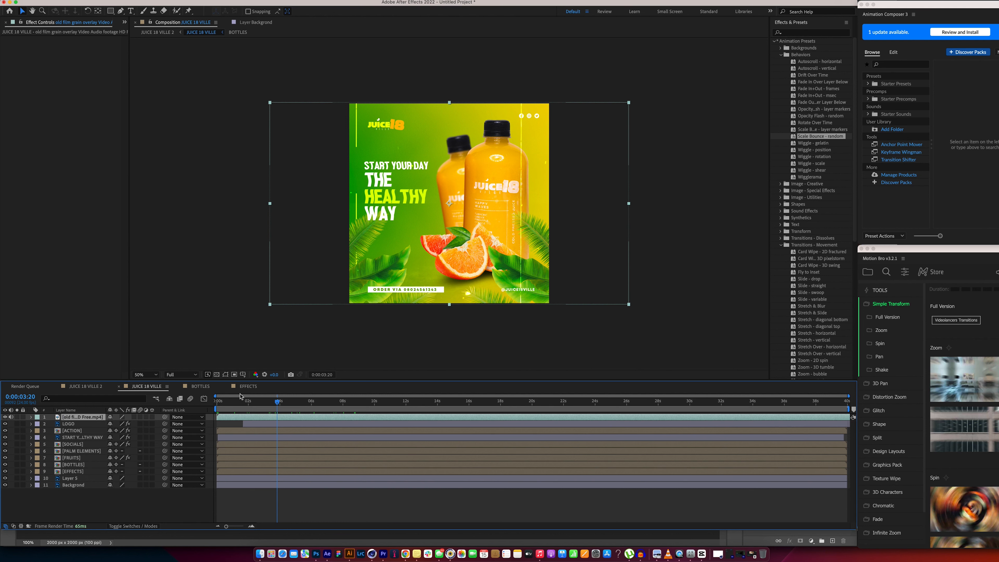
mouse_move(258, 404)
mouse_down()
mouse_move(215, 405)
mouse_move(257, 404)
mouse_up()
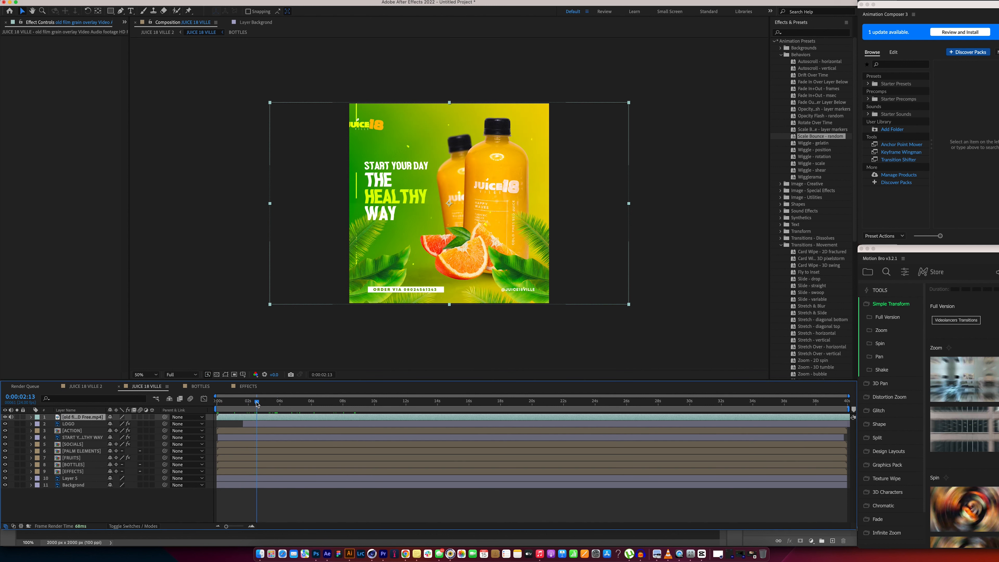
drag(257, 404, 469, 409)
drag(218, 403, 318, 418)
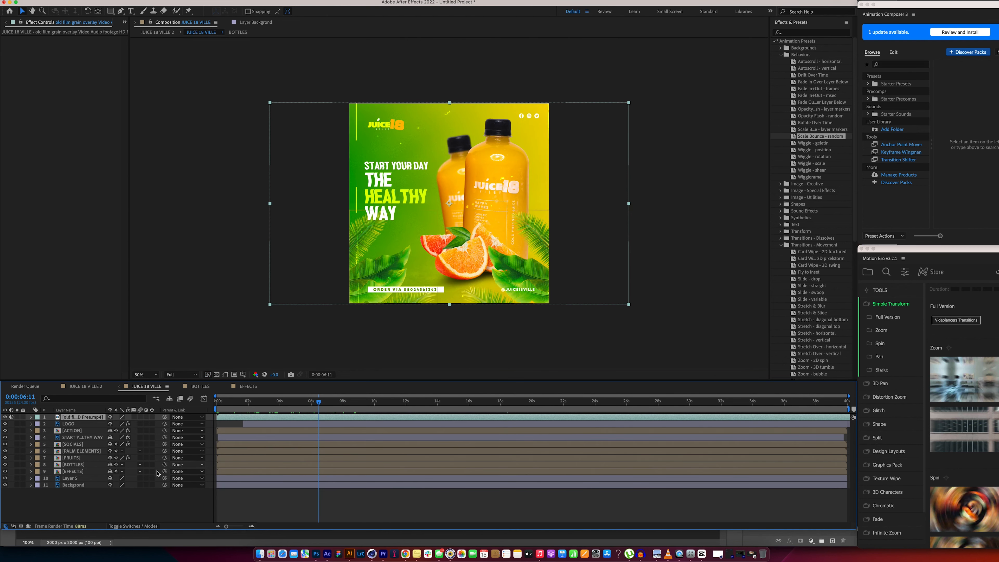
- Open the FRUITS composition and apply the Wigglerama preset to both Layer 3 and Layer 3 copy
click(77, 458)
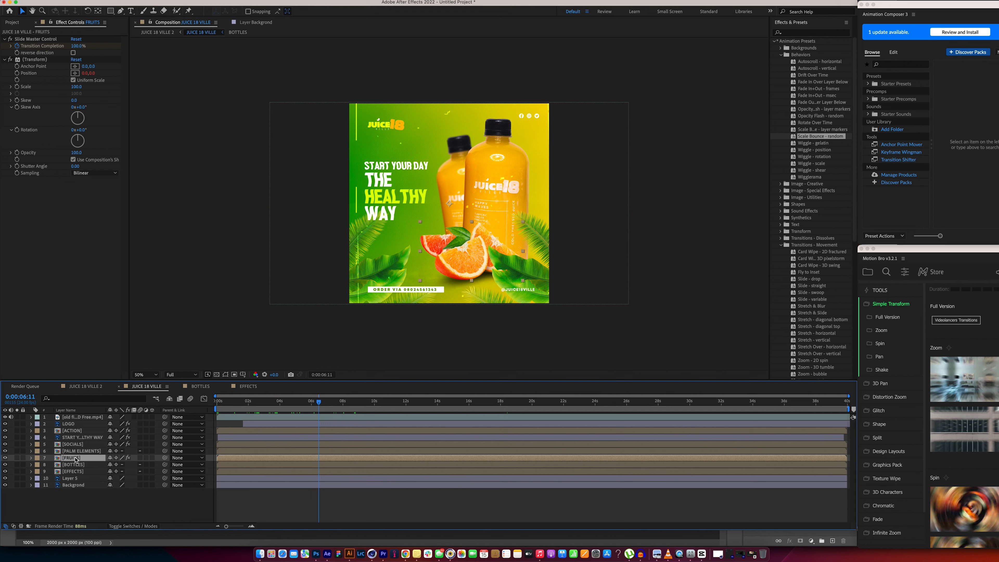
click(31, 459)
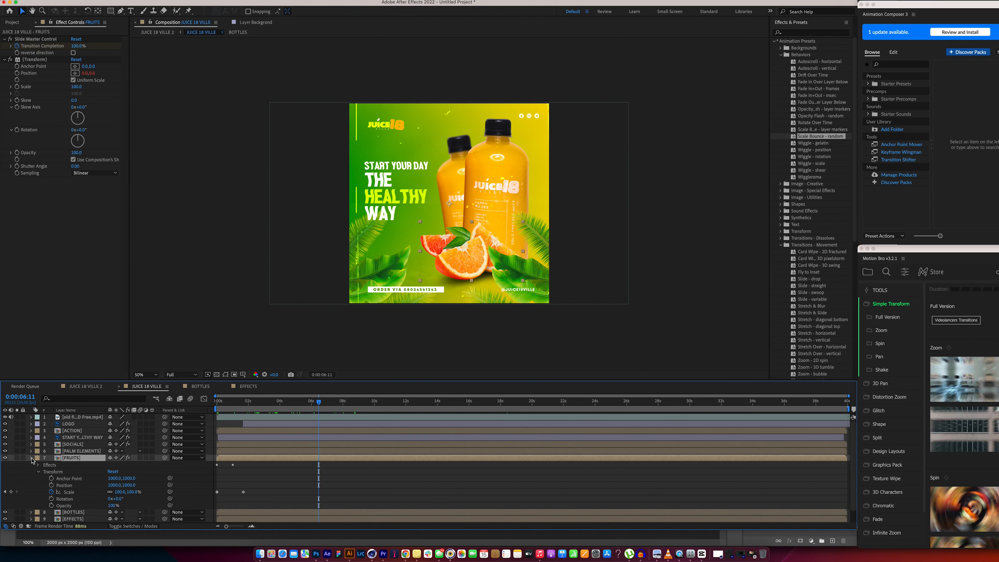
click(31, 459)
double_click(73, 459)
click(74, 424)
shift+click(73, 417)
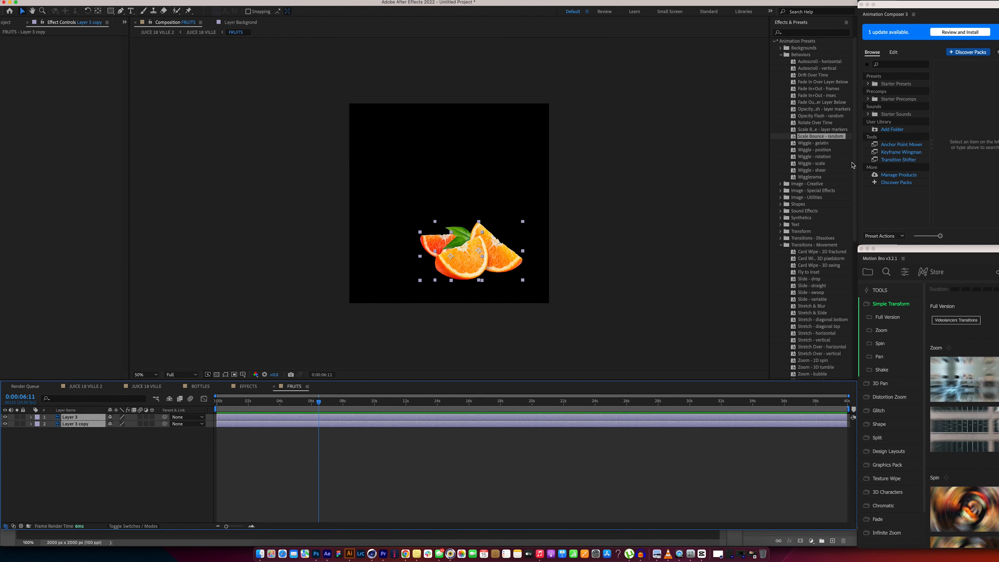
double_click(811, 177)
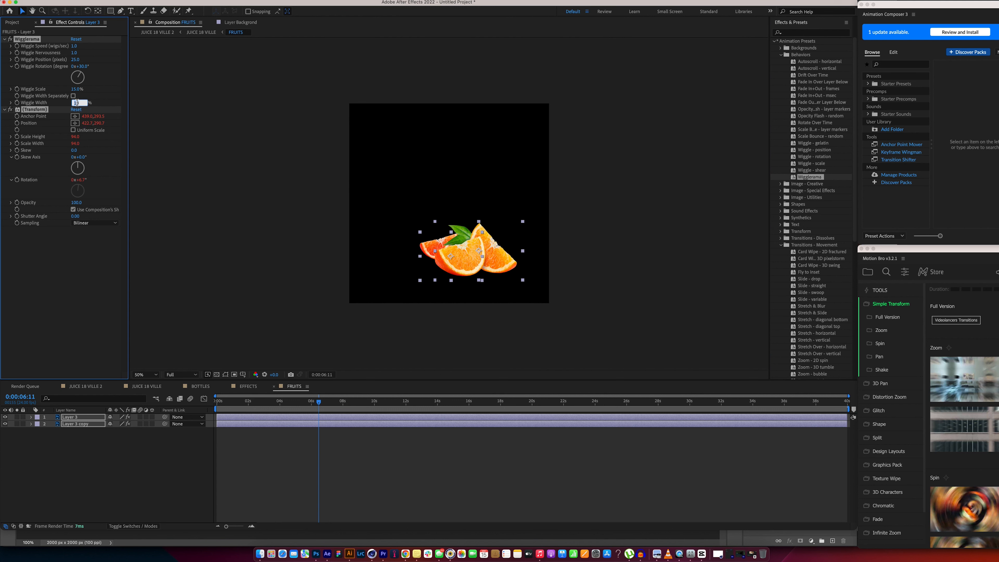
- Set the fruit layers' Wigglerama width and scale to 2%, rotation to 1° and position to 2 pixels
text(2)
key(Return)
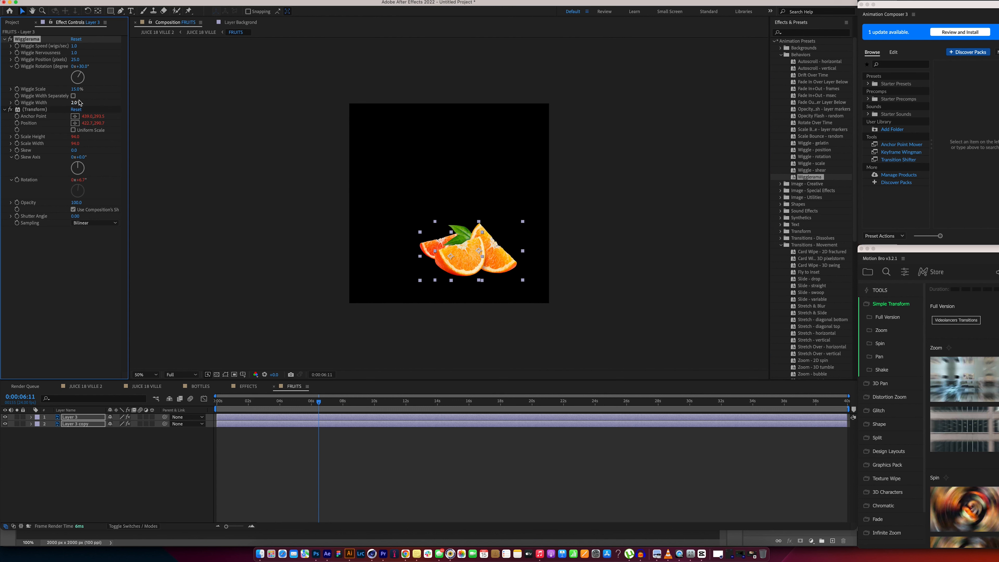
text(2)
key(Return)
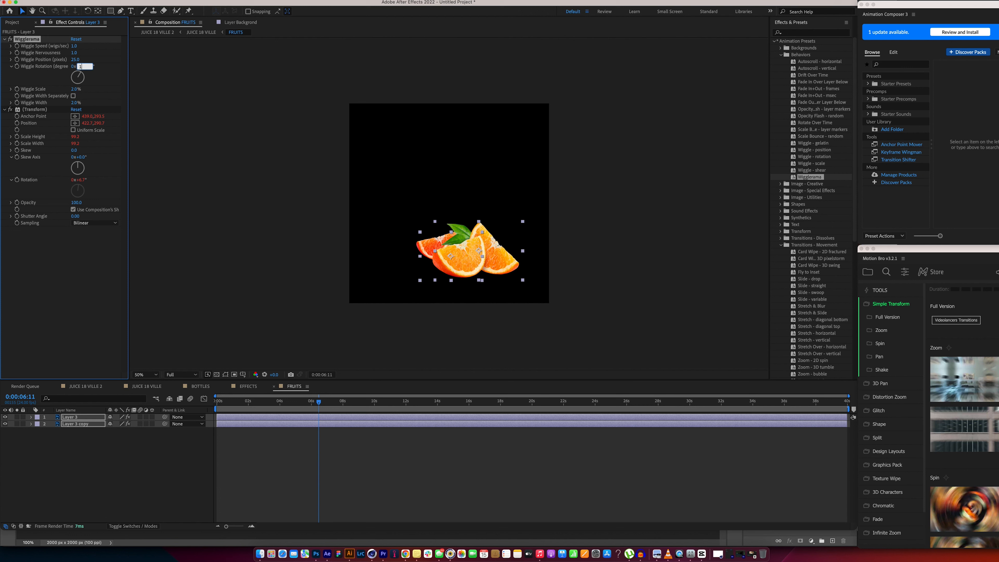
key(Return)
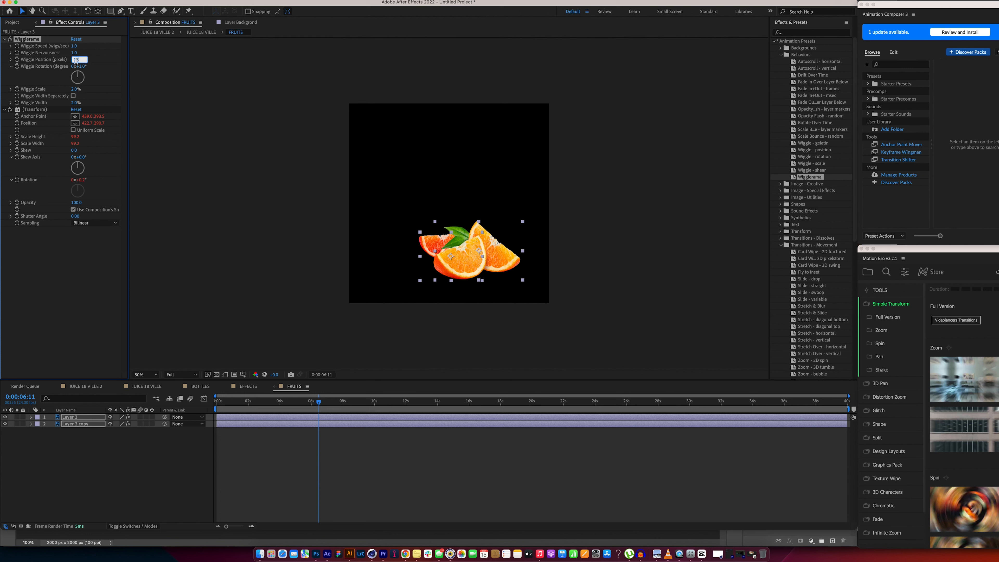
text(2)
key(Return)
- Return to the JUICE 18 VILLE composition and scrub from the start to 0:00:05:10 to check the fruit motion
drag(326, 402, 114, 406)
click(149, 388)
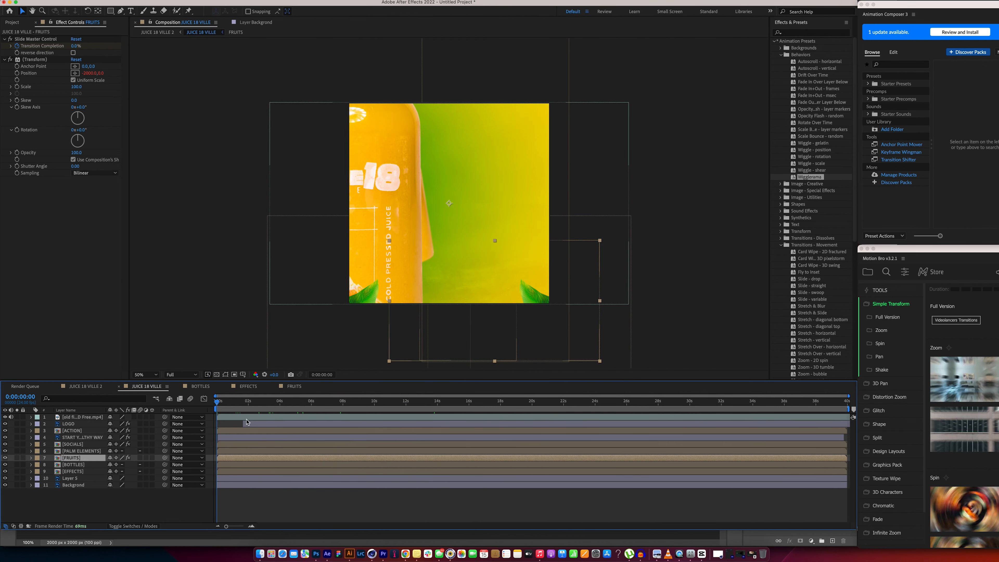
drag(218, 402, 303, 409)
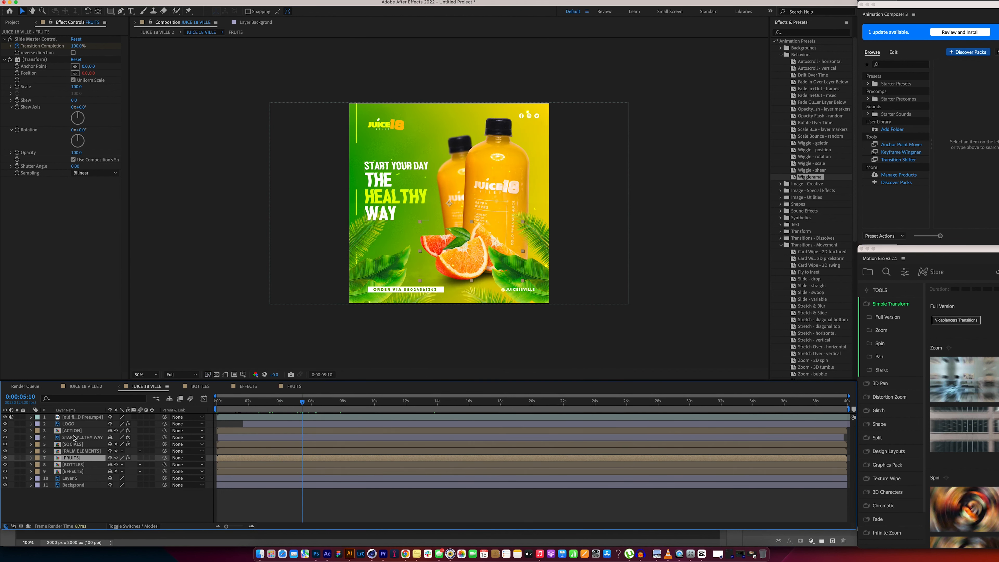
- Apply Scale Bounce - random to the PALM ELEMENTS layer, set Target Scale Change to 102%, and scrub from the start to check
click(78, 451)
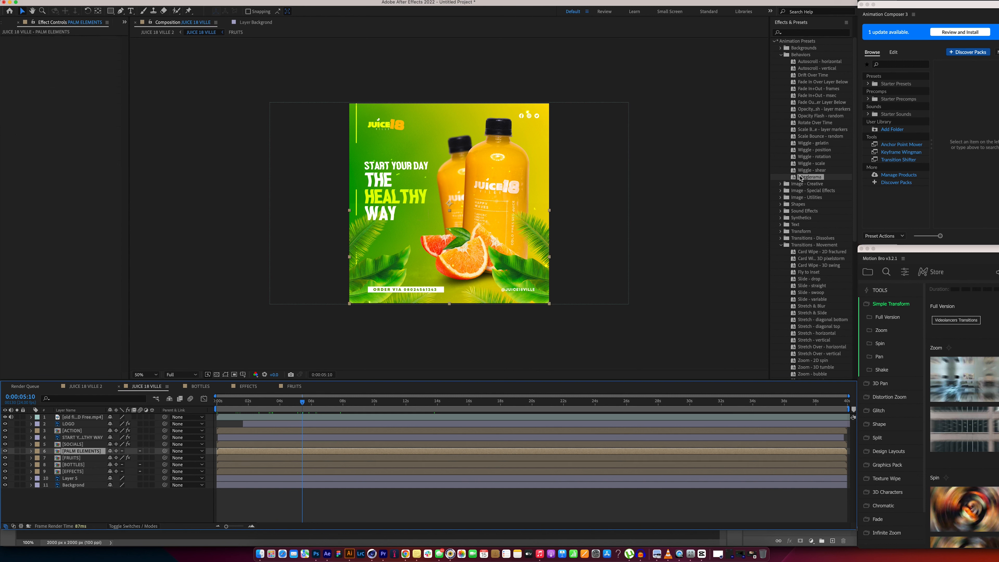
double_click(817, 138)
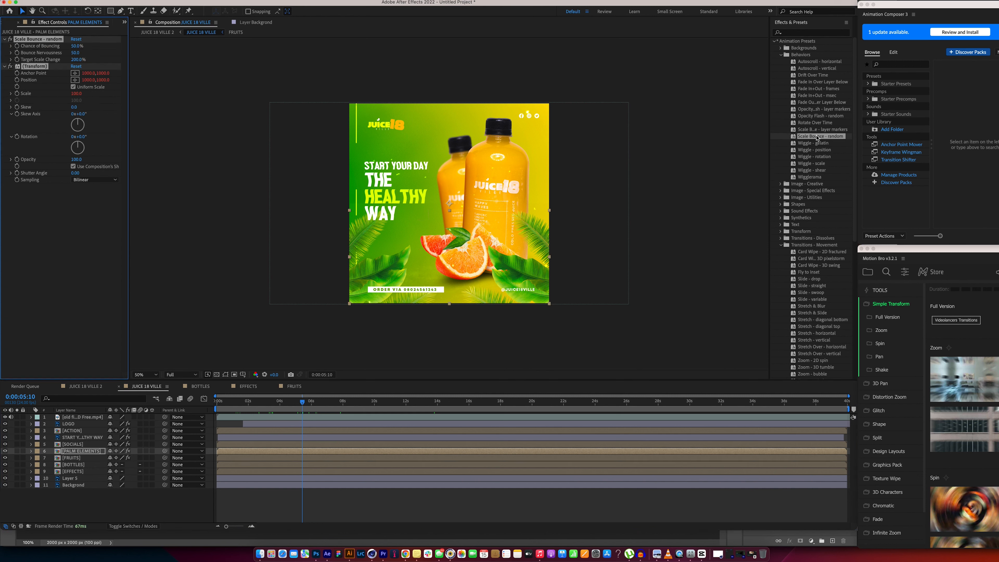
click(75, 59)
key(Return)
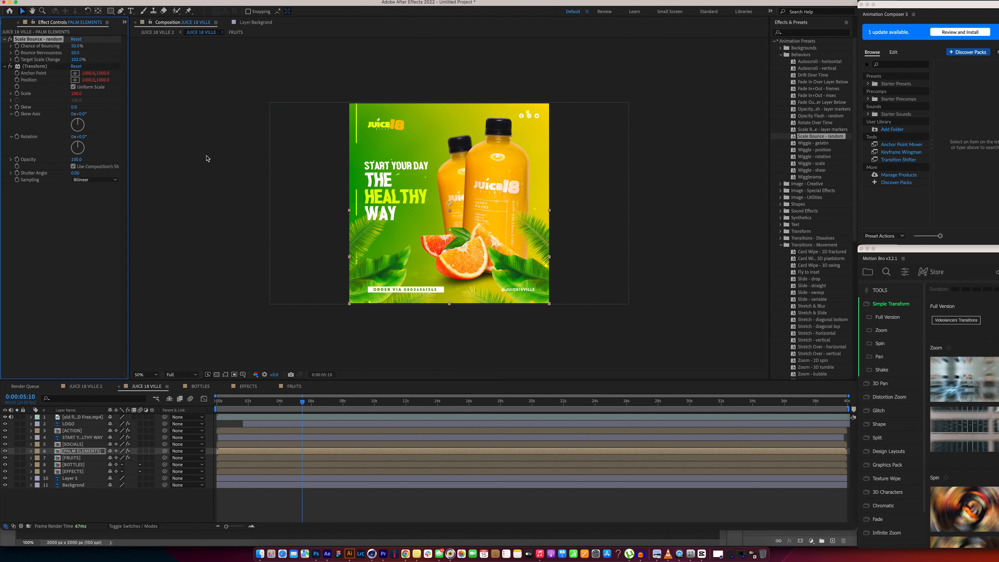
key(Home)
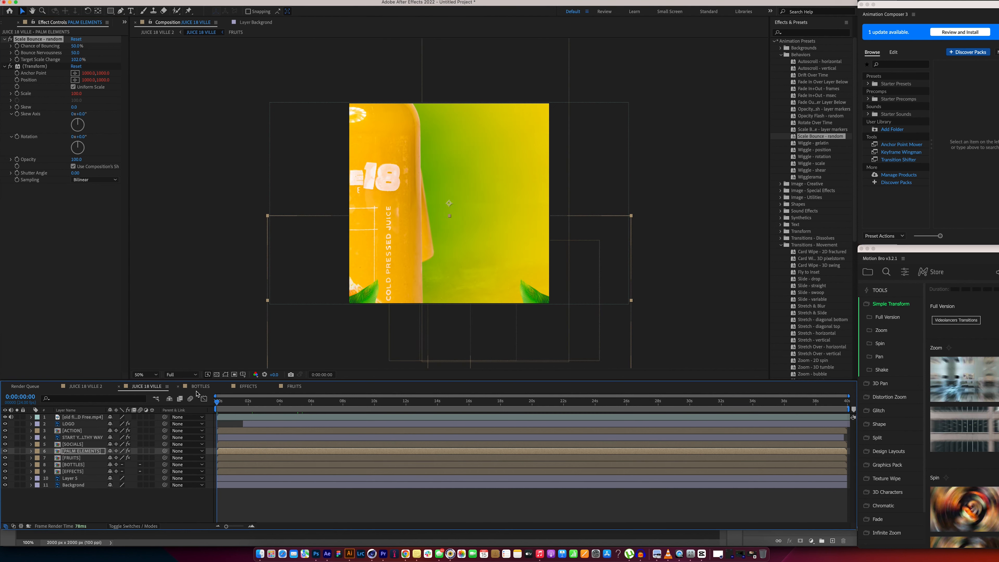
drag(219, 403, 311, 406)
key(Home)
- Duplicate all layers in JUICE 18 VILLE and pre-compose the duplicates as Pre-comp 1, moving all attributes into it
click(70, 485)
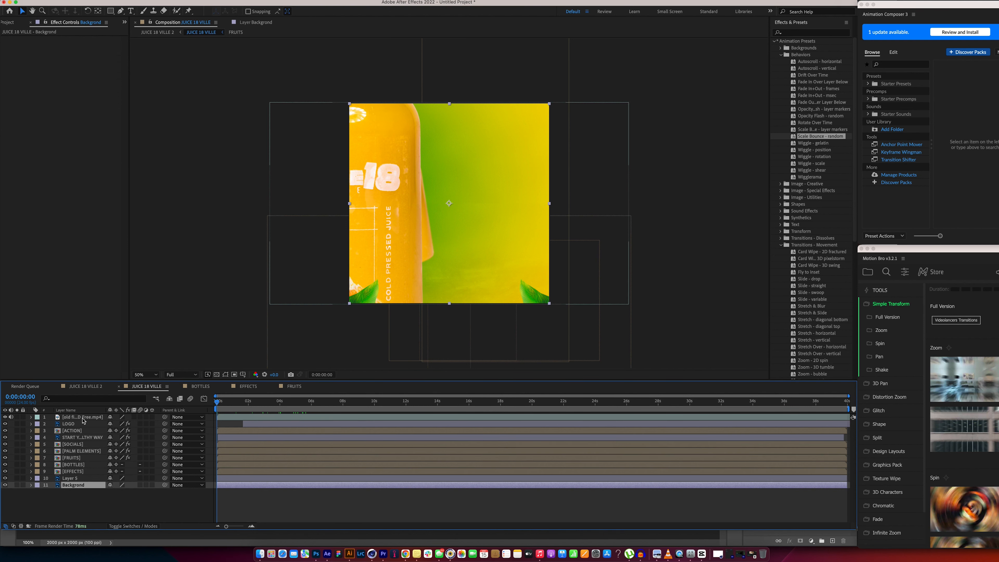
shift+click(83, 419)
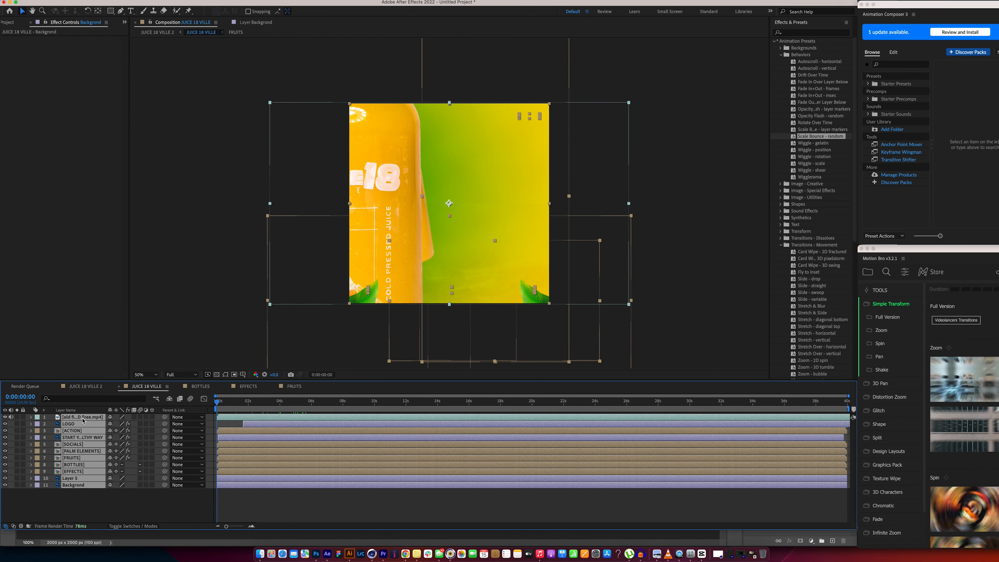
key(super+d)
right_click(82, 421)
click(115, 490)
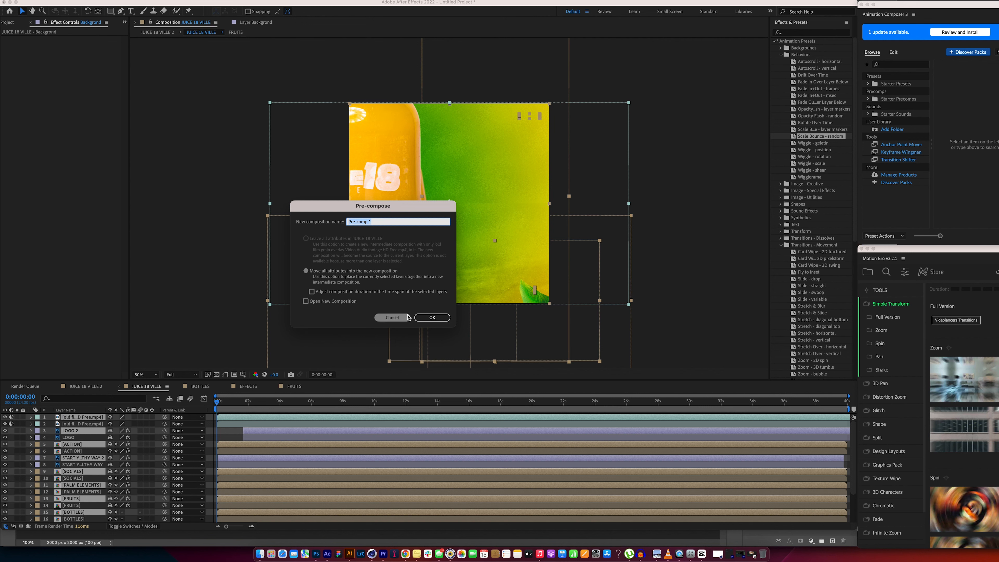
click(432, 318)
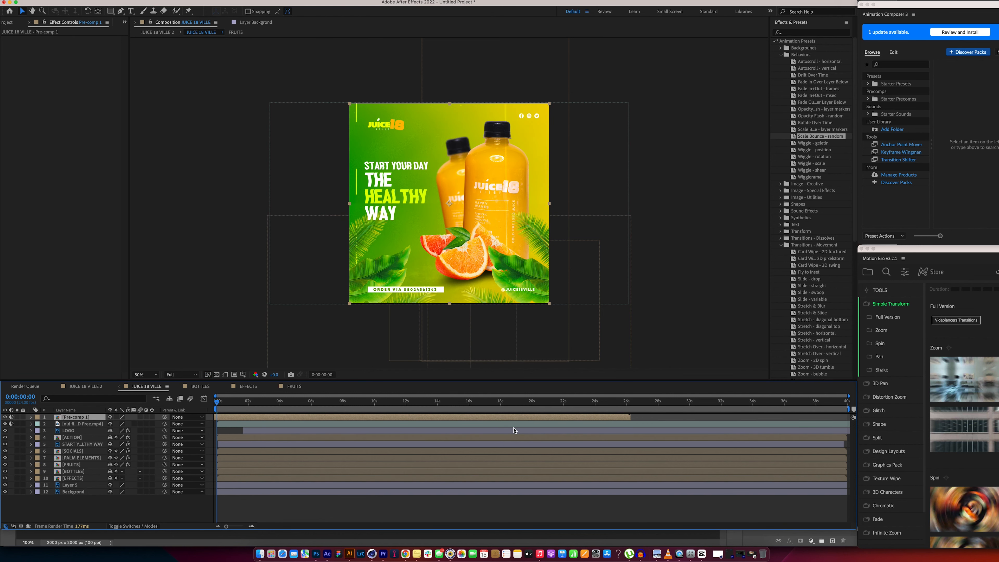
- Shift Pre-comp 1 earlier so the finished flyer shows at 0:00:00:00, and trim its end back to the composition's start
drag(471, 420, 355, 416)
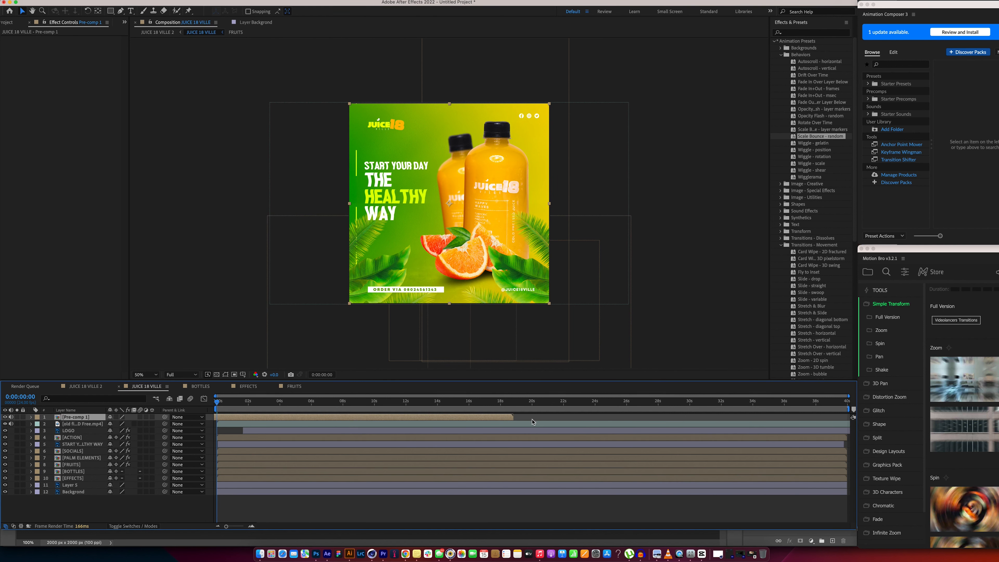
drag(514, 416, 218, 432)
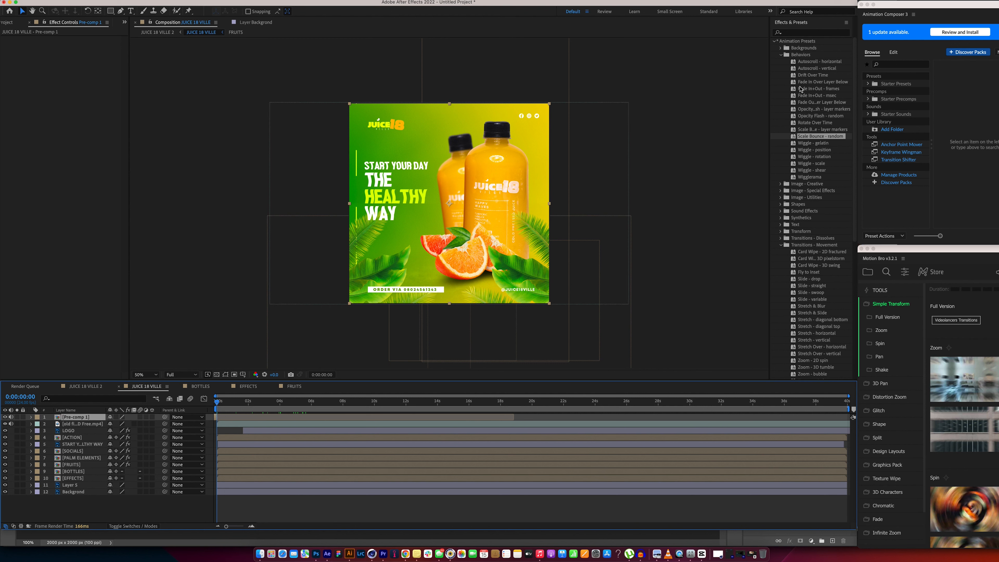
- Play a preview of the JUICE 18 VILLE composition from the start, and scrub to 0:00:01:06 to check the opening
click(791, 24)
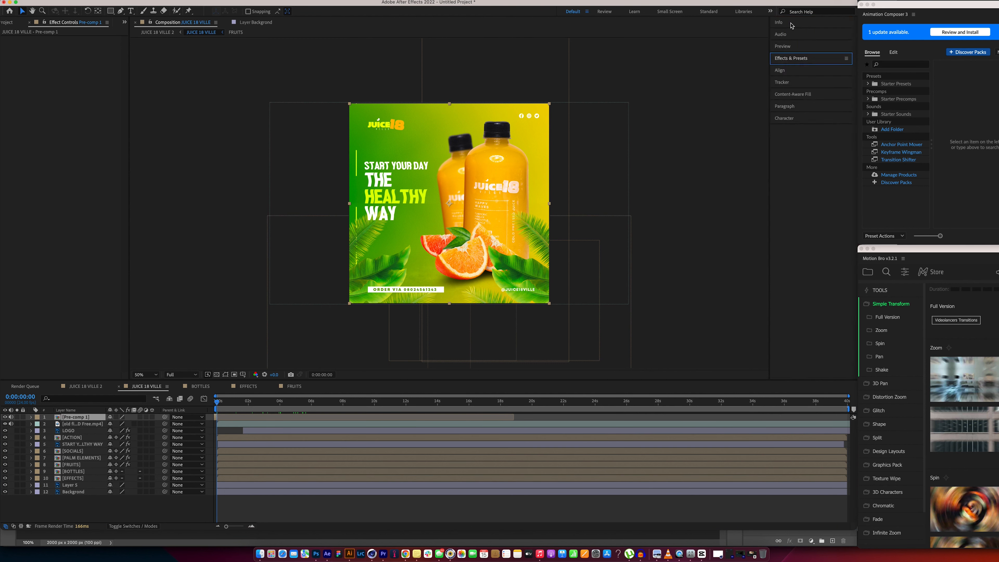
click(784, 46)
click(810, 57)
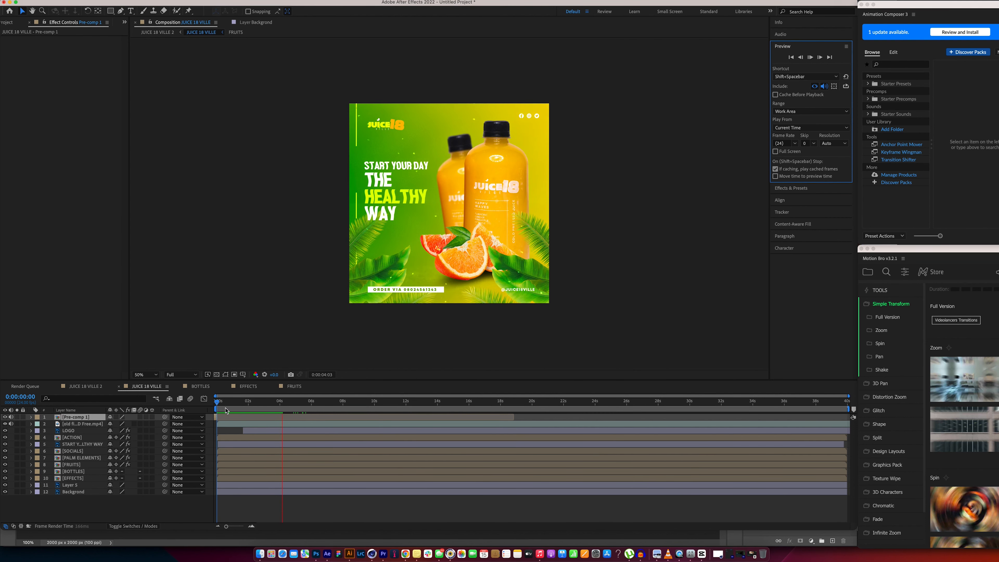
mouse_move(218, 404)
mouse_down()
mouse_move(303, 398)
mouse_move(166, 404)
mouse_move(238, 402)
mouse_up()
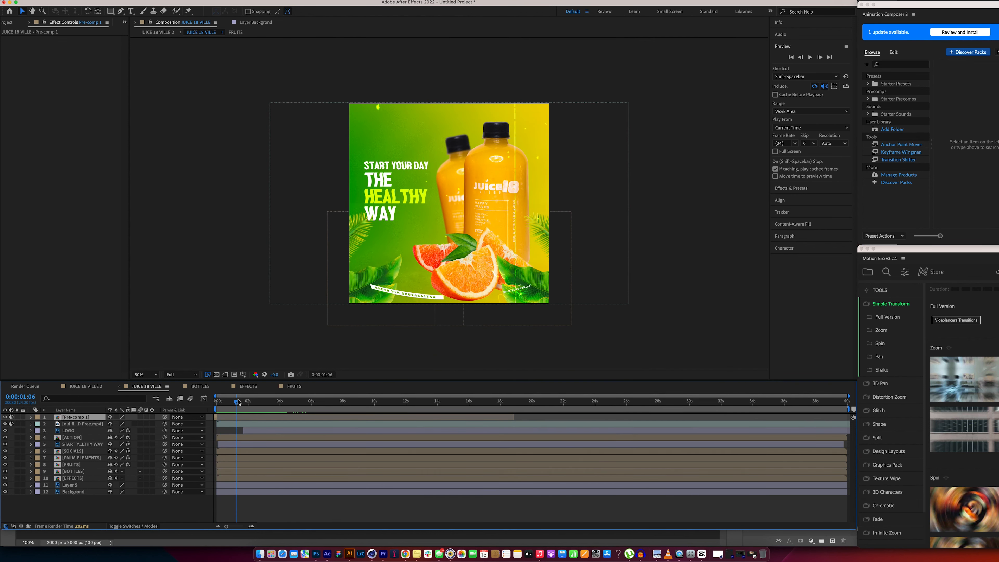
- Save the project as MOTION TUTS in the AFTER EFFECT folder, in the Adobe After Effects Project format
key(super+s)
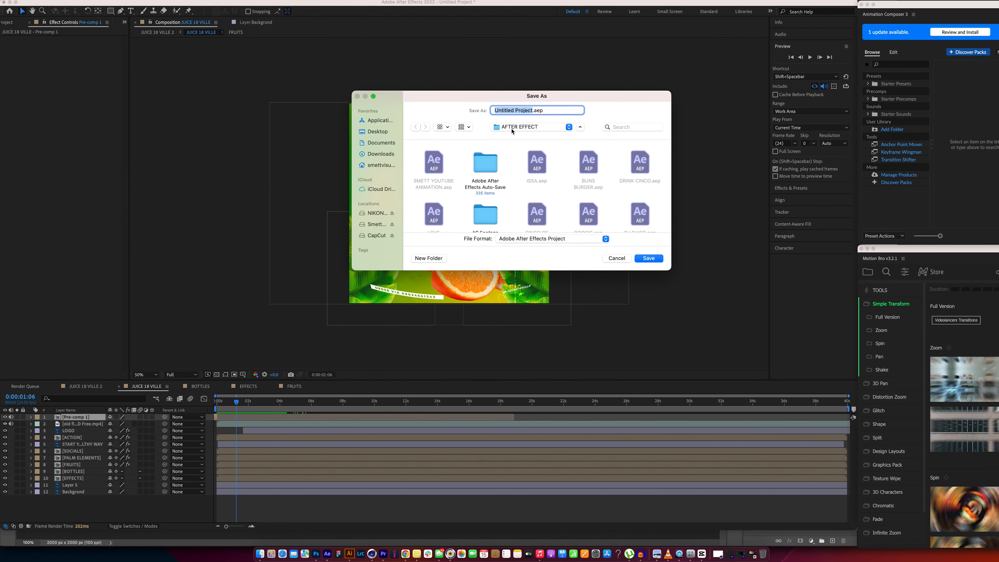
text(MOTION TUTS)
click(649, 258)
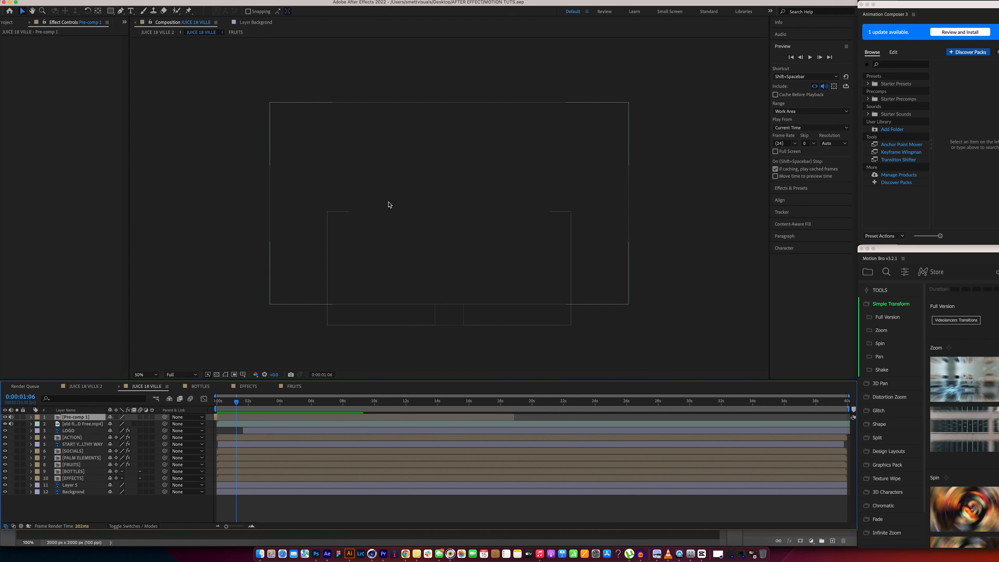
- Add the JUICE 18 VILLE composition to the render queue for export
click(156, 375)
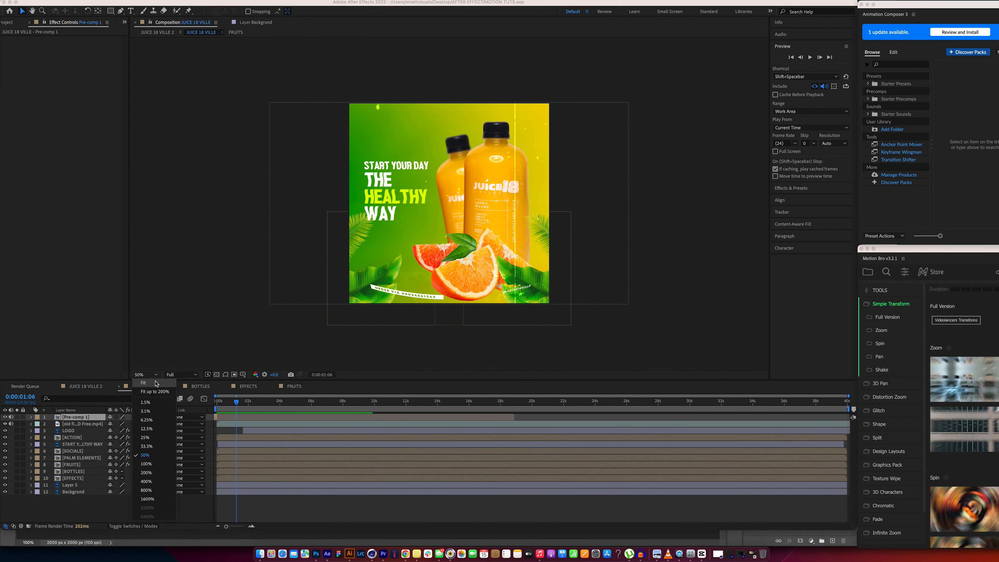
click(157, 386)
click(68, 0)
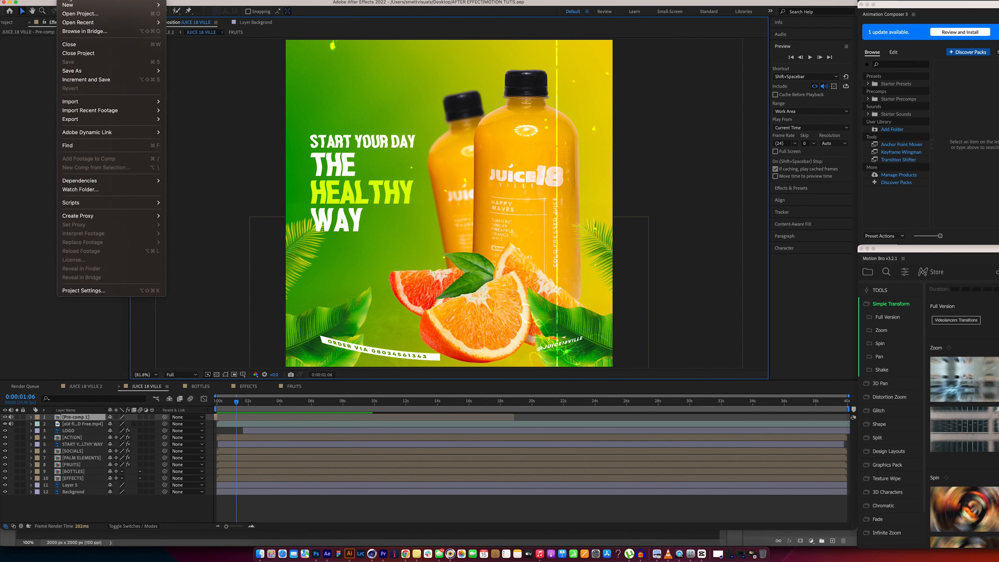
mouse_move(94, 123)
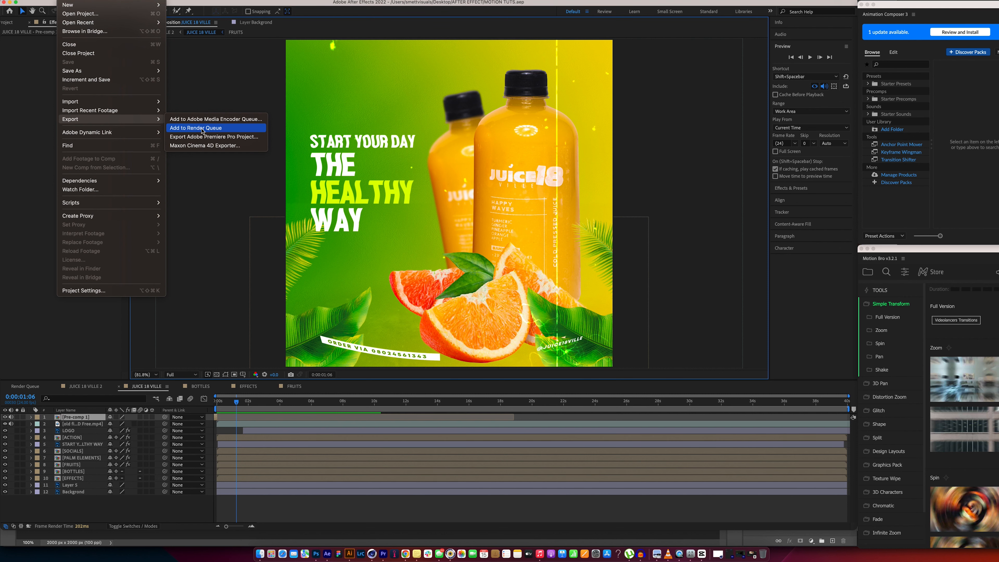
click(202, 128)
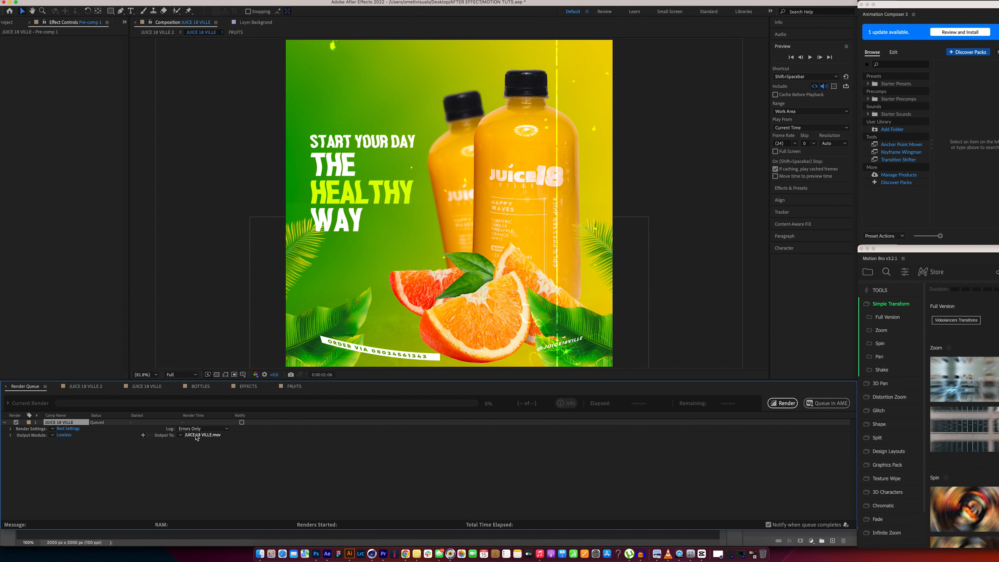
- Set the QuickTime output's video codec to Apple ProRes 422 HQ and start rendering JUICE 18 VILLE
click(60, 436)
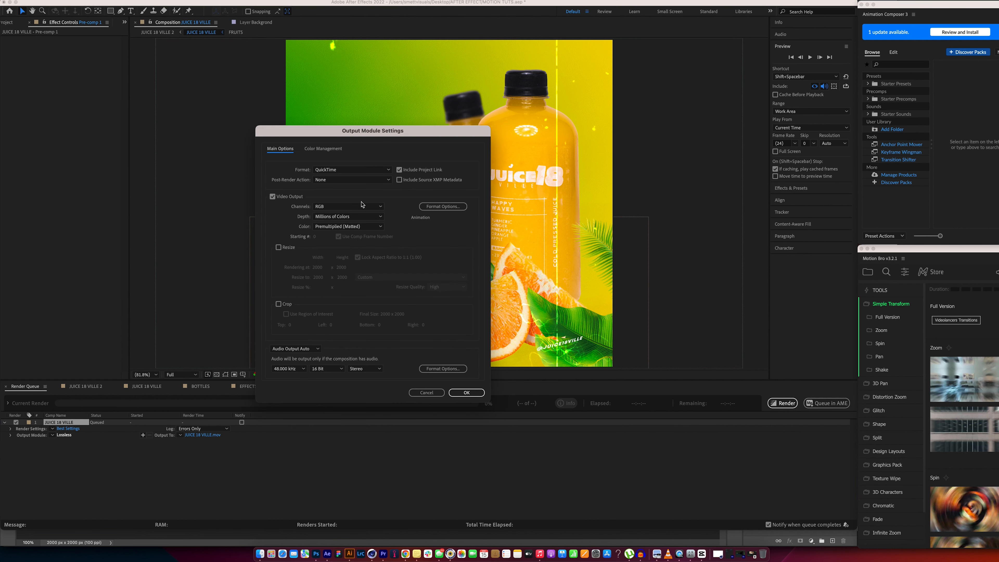
click(436, 207)
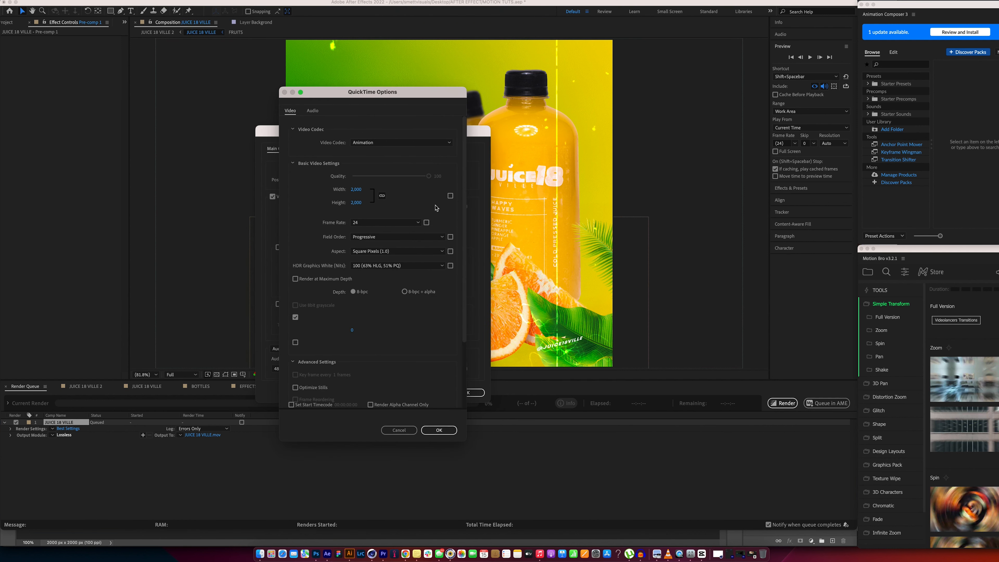
click(391, 143)
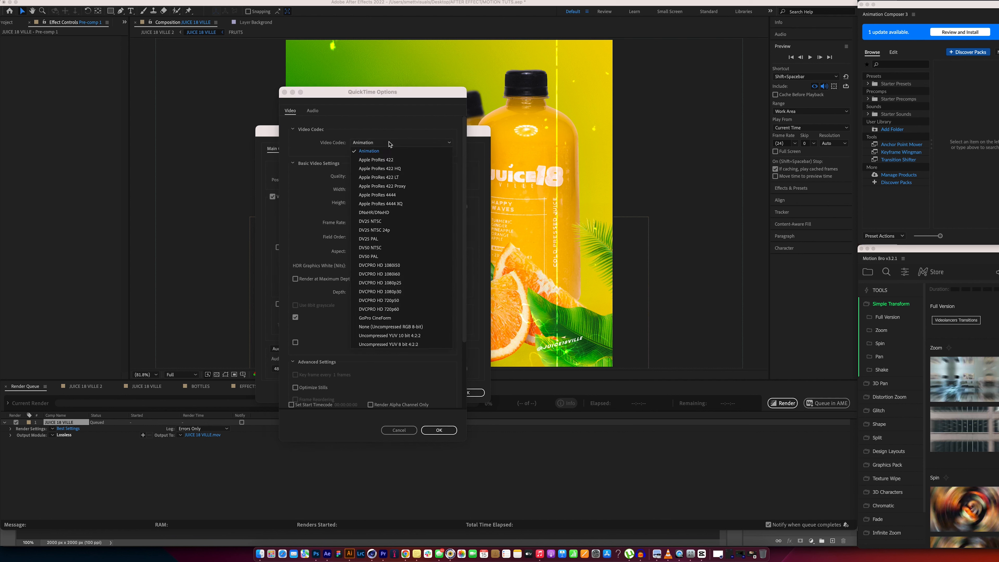
click(391, 169)
click(439, 430)
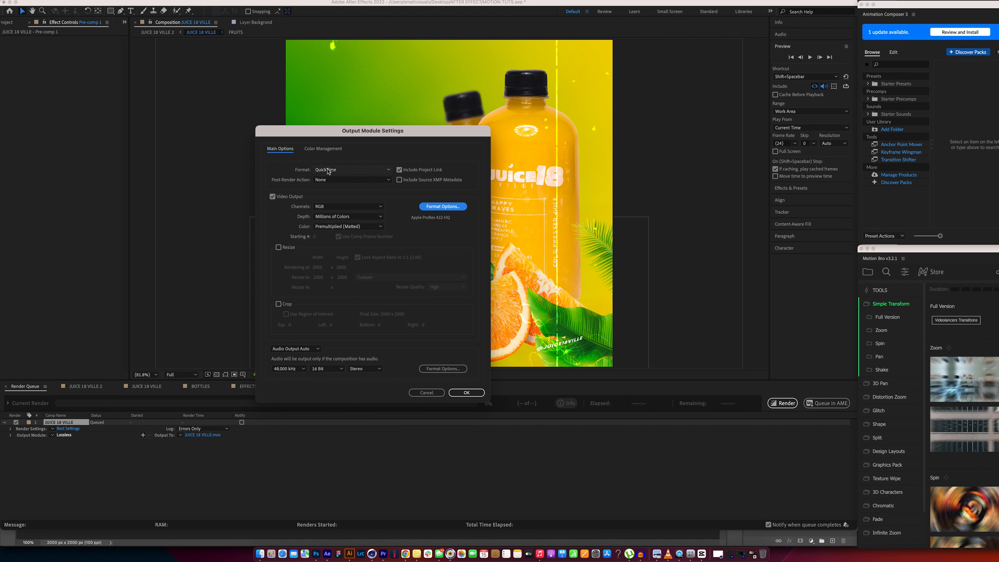
click(466, 392)
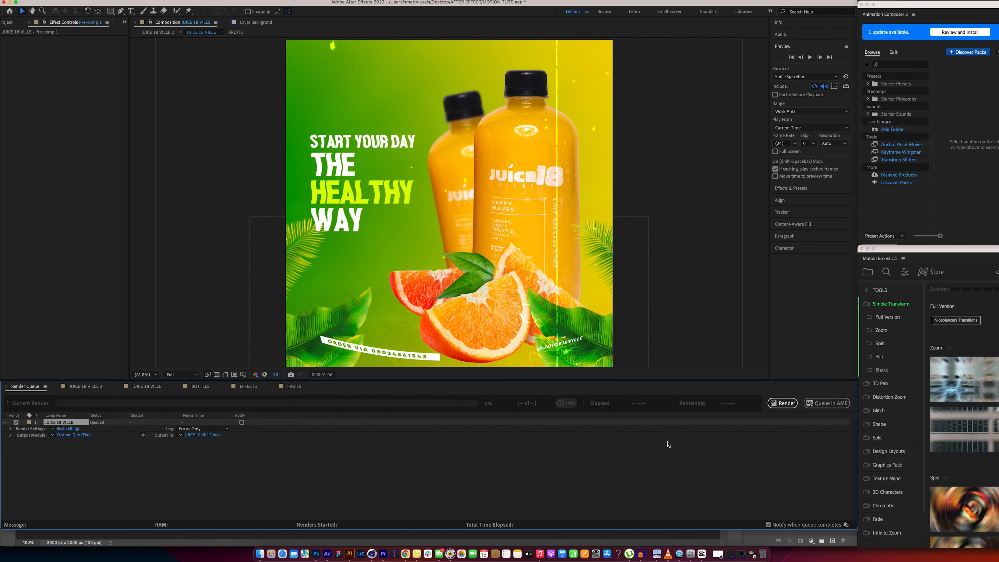
click(789, 402)
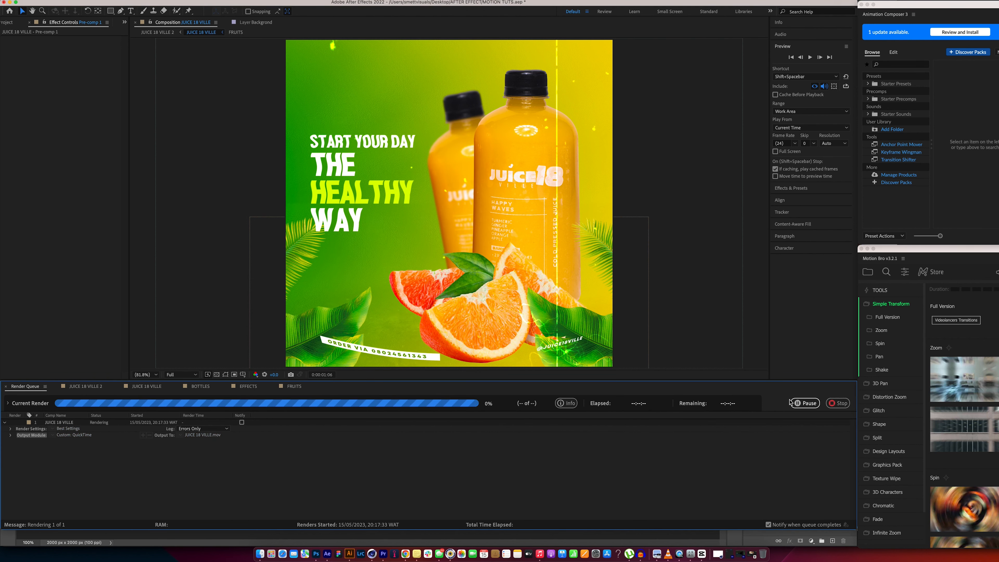